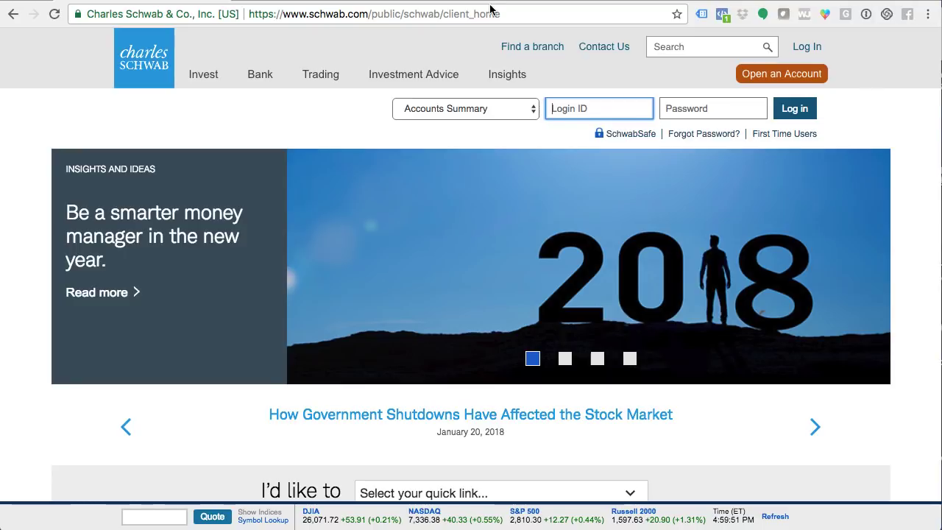
# Step: Go to schwab.com and open the Open an Account page
pyautogui.click(431, 9)
pyautogui.write('schwab.com')
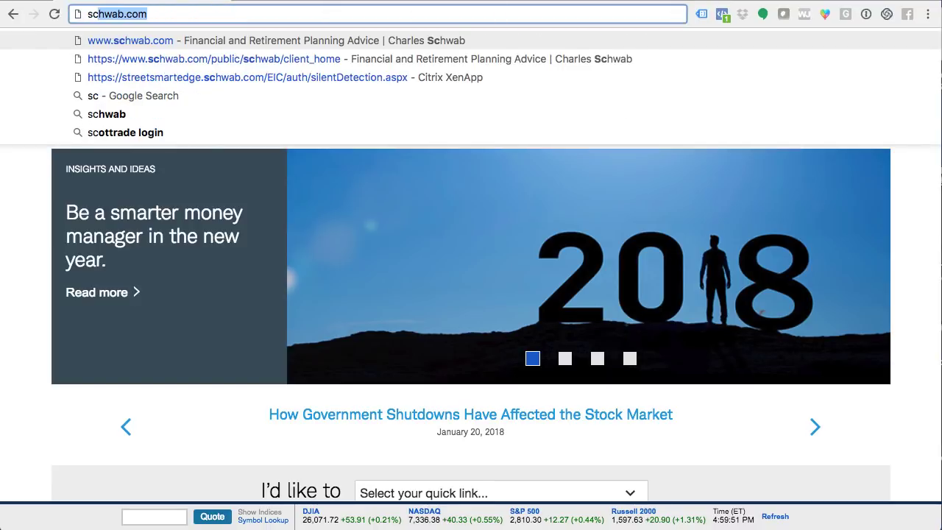
pyautogui.press('Return')
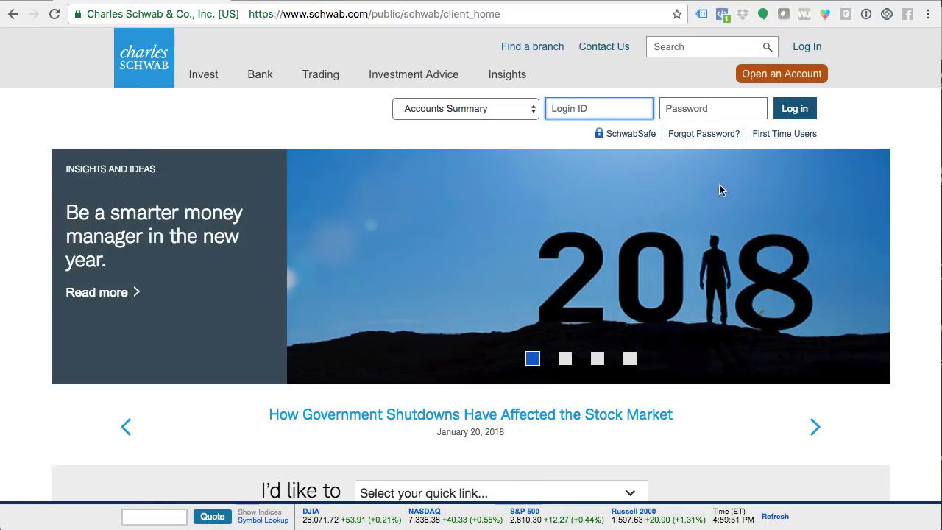
pyautogui.click(783, 75)
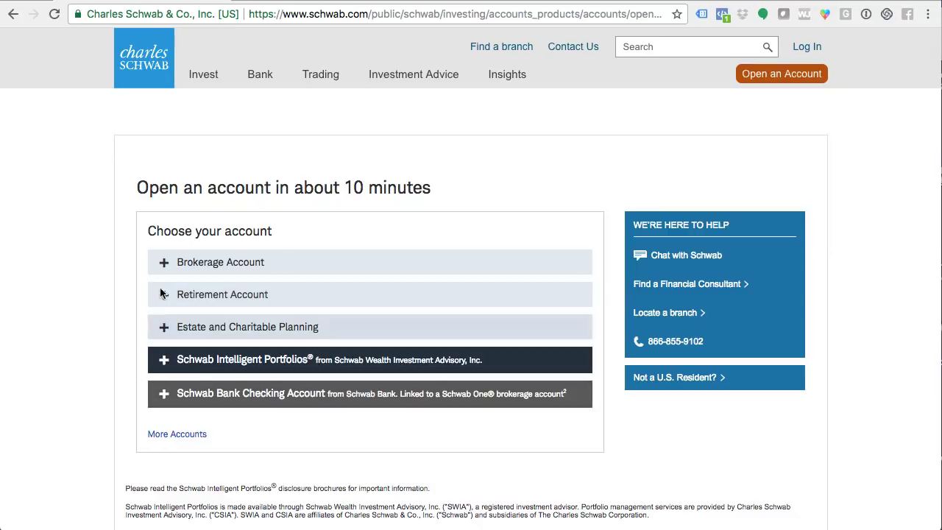
# Step: Choose Individual brokerage account under Brokerage Account and continue to the application
pyautogui.click(163, 264)
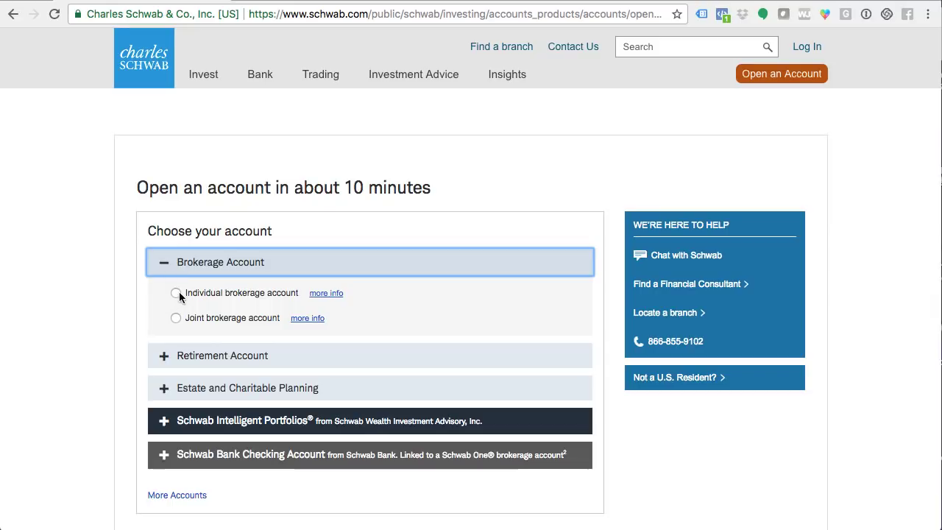
pyautogui.click(176, 293)
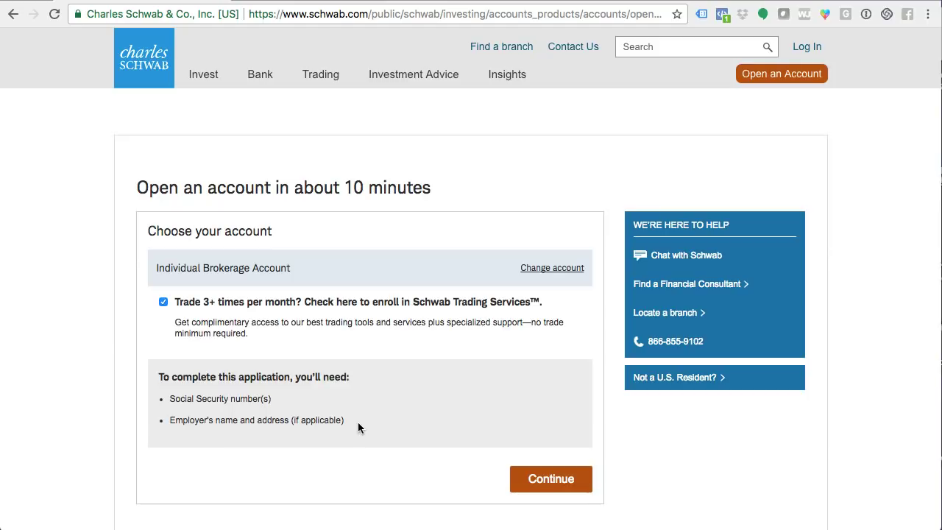
pyautogui.click(566, 479)
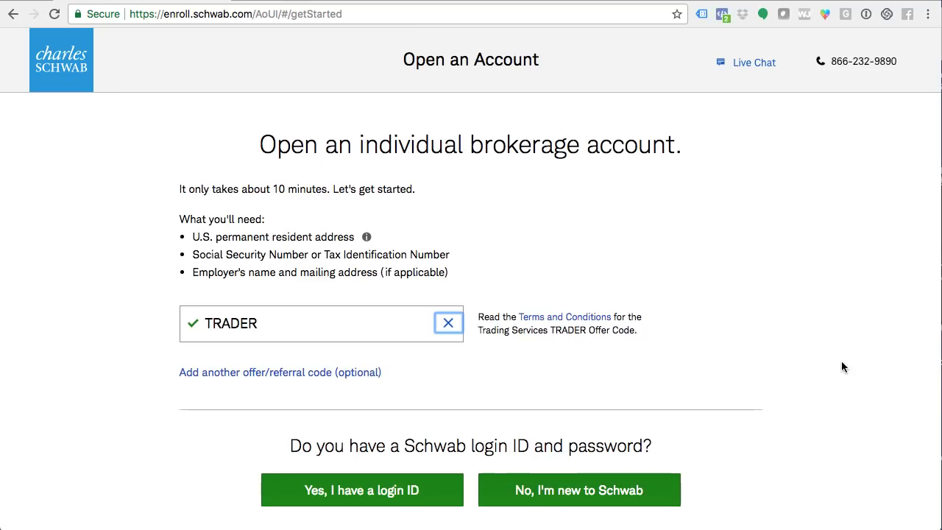
pyautogui.scroll(-2, 853, 383)
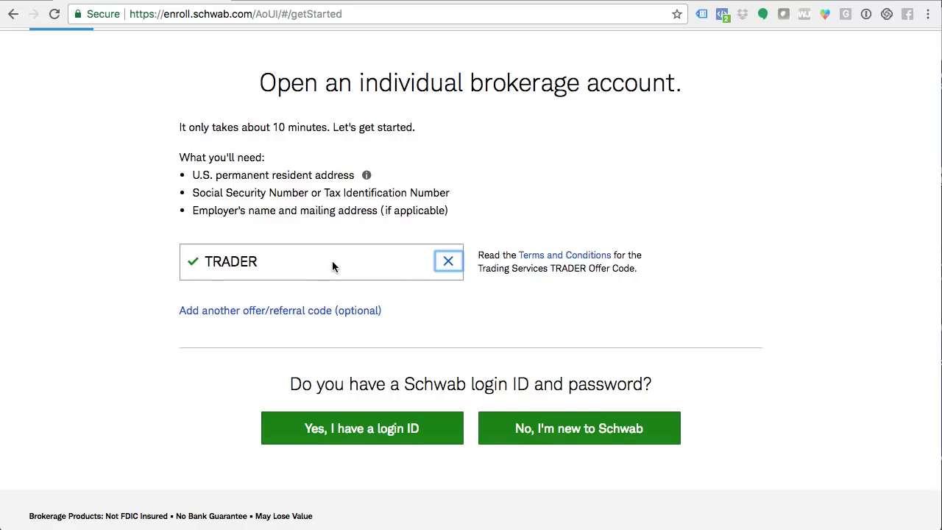
pyautogui.scroll(-2, 332, 263)
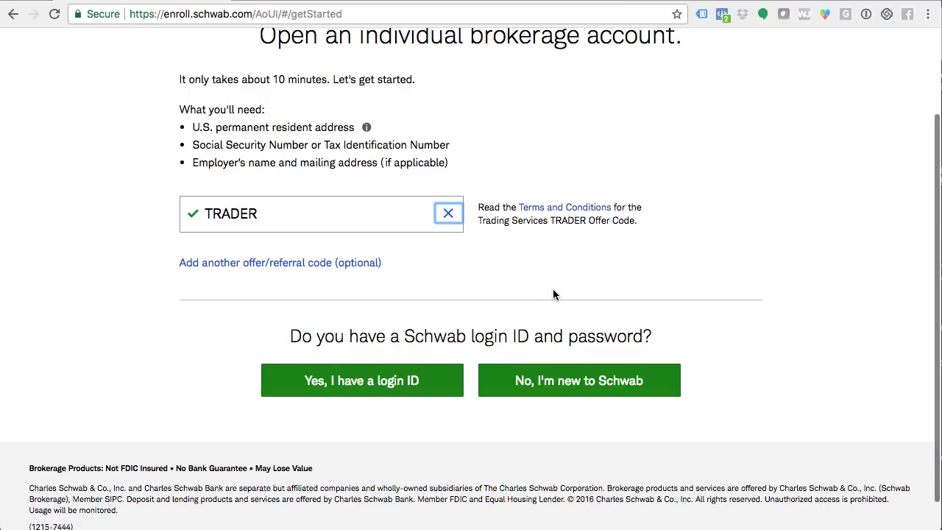
pyautogui.scroll(1, 552, 294)
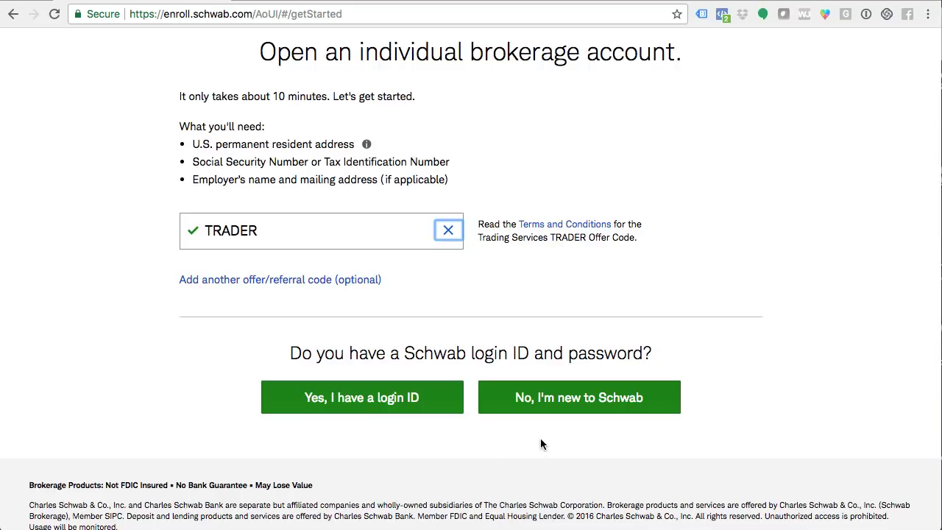
# Step: Start the application as a new customer and enter the applicant's first and last name
pyautogui.click(592, 396)
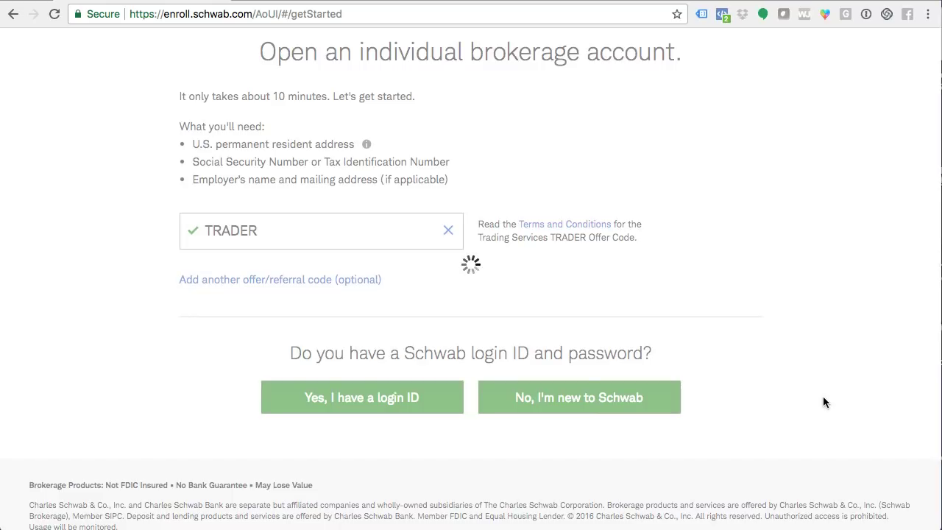
pyautogui.scroll(-2, 823, 402)
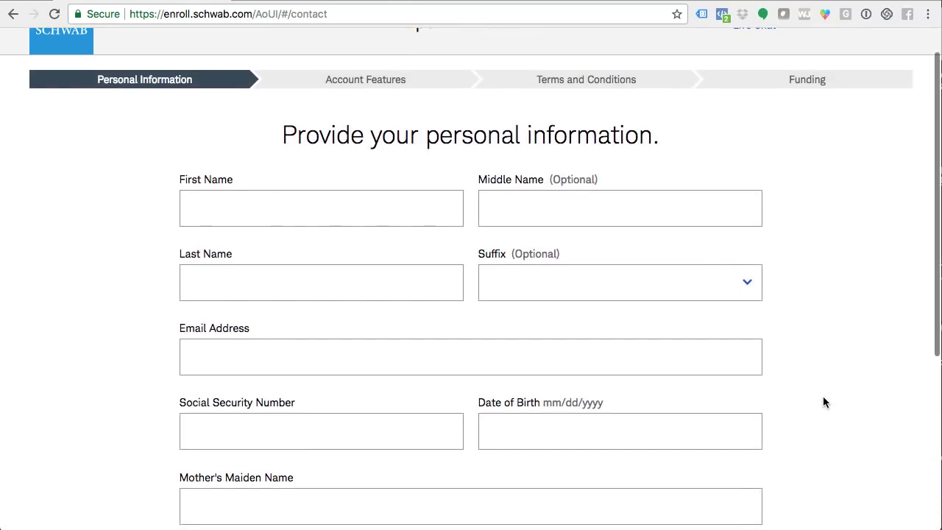
pyautogui.click(326, 183)
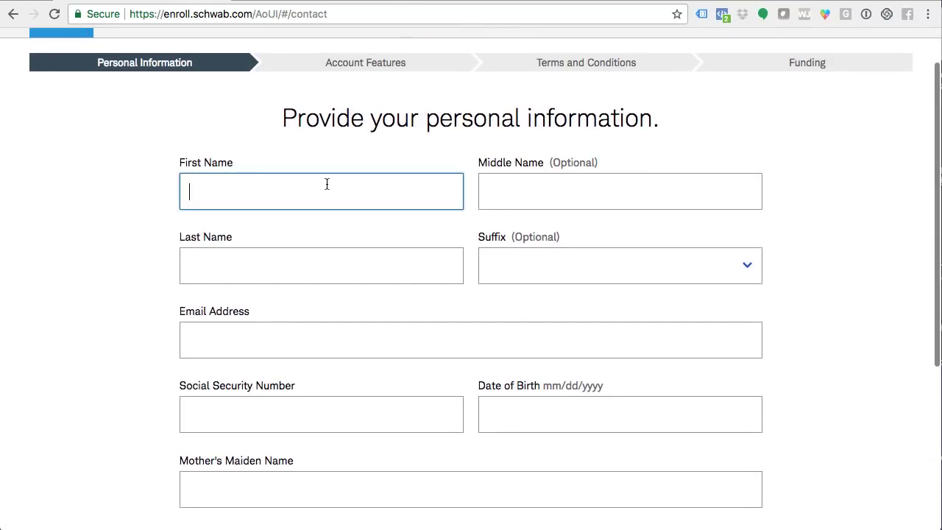
pyautogui.write('John')
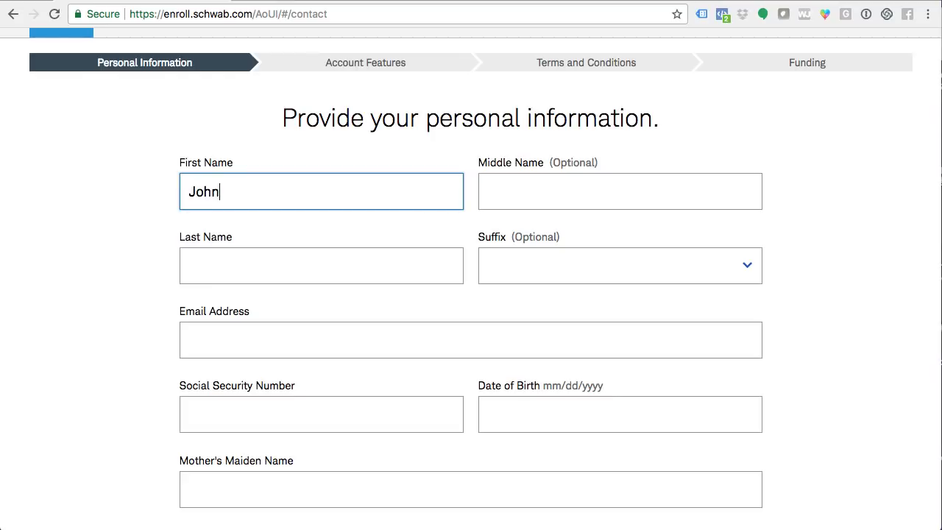
pyautogui.press('Tab')
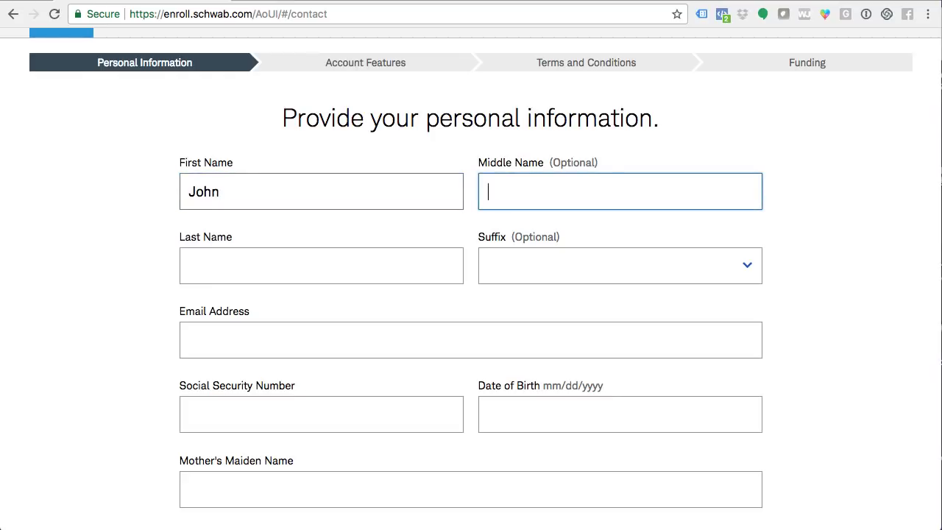
pyautogui.click(321, 265)
pyautogui.write('Do')
pyautogui.press('Tab')
pyautogui.press('Tab')
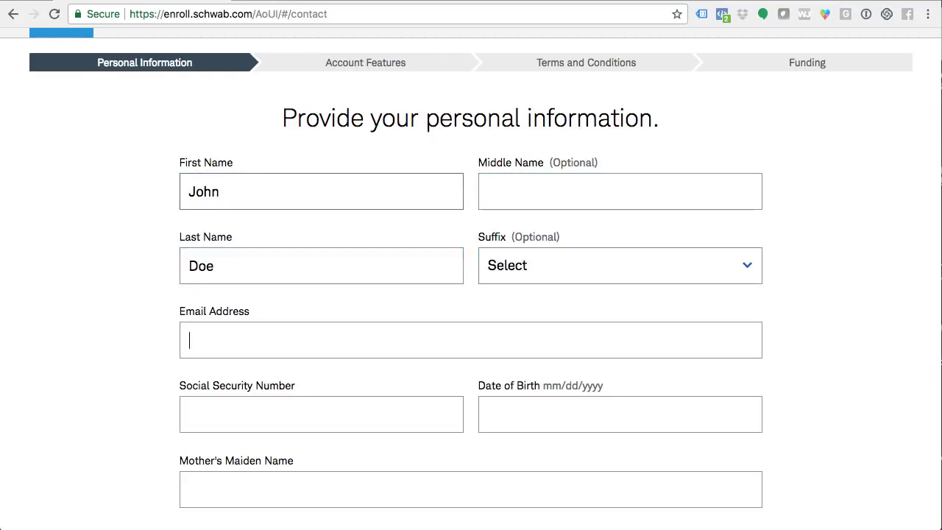
pyautogui.press('Tab')
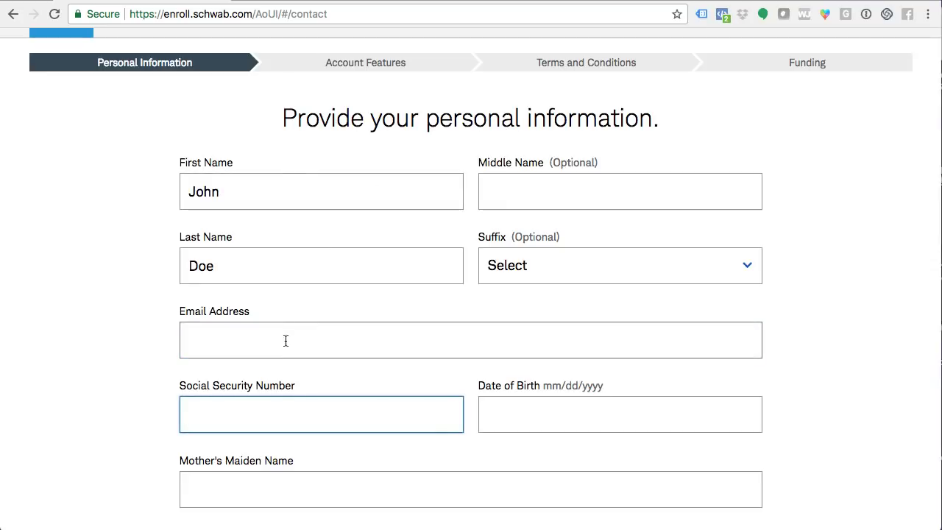
# Step: Enter the applicant's e-mail address and Social Security number
pyautogui.click(286, 338)
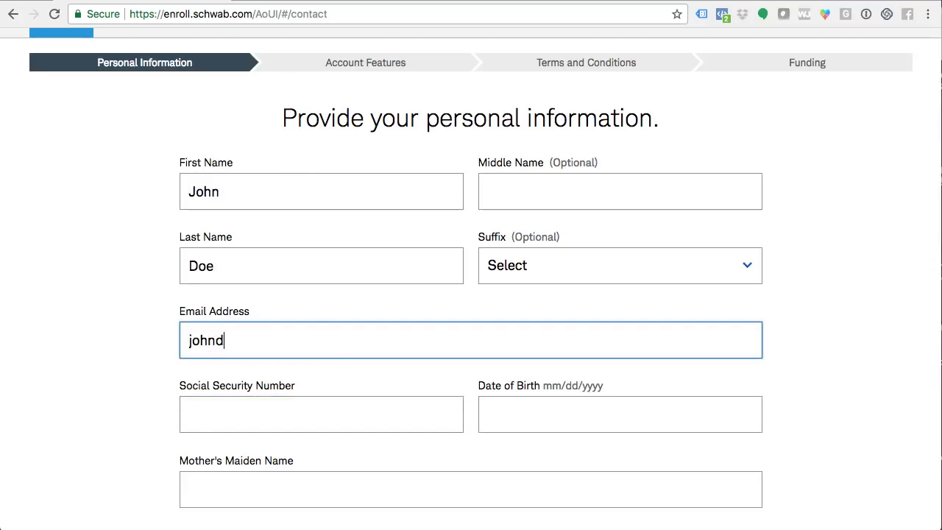
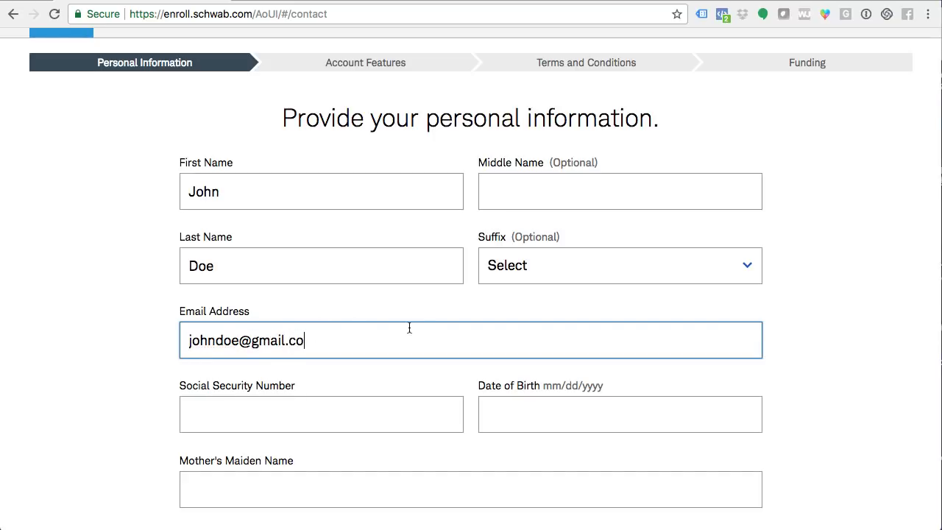
pyautogui.scroll(-1, 417, 327)
pyautogui.scroll(-3, 349, 386)
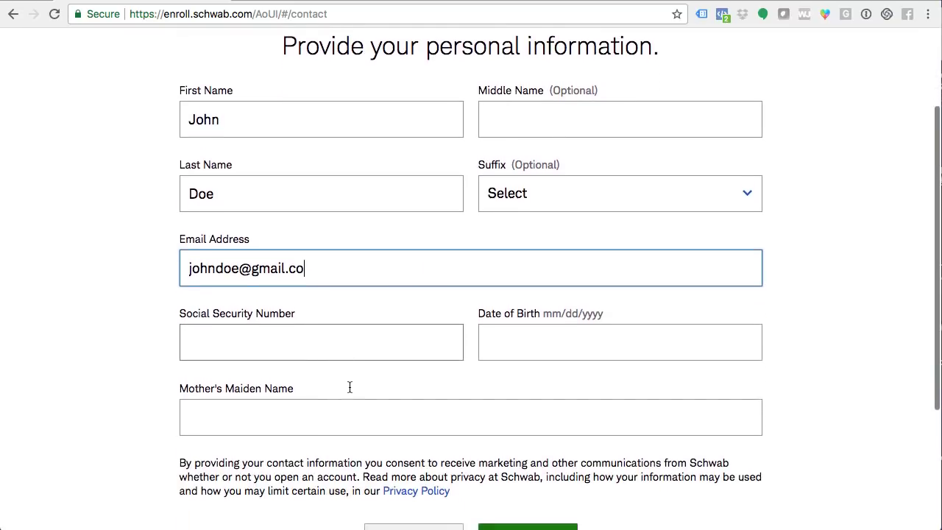
pyautogui.click(337, 317)
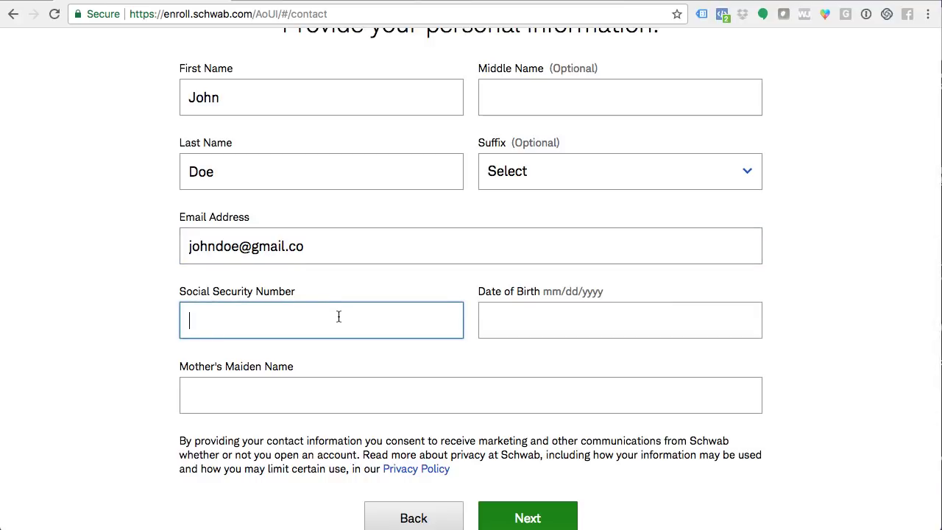
pyautogui.write('123456789')
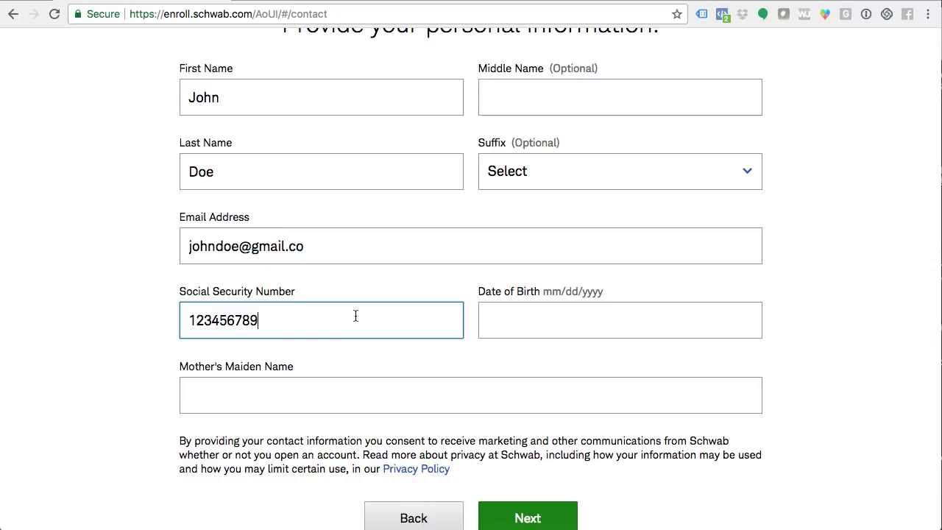
pyautogui.click(553, 316)
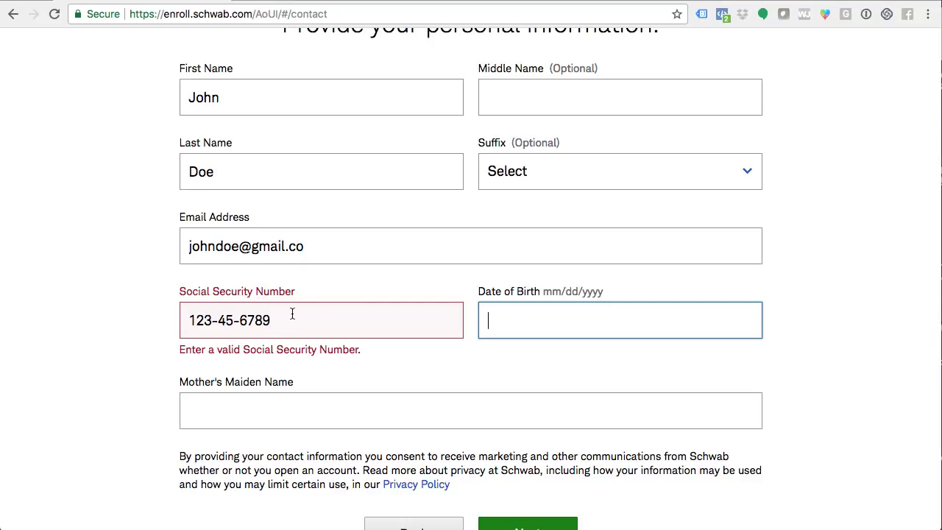
# Step: Replace the Social Security number with a correctly typed one
pyautogui.moveTo(292, 314); pyautogui.dragTo(153, 320)
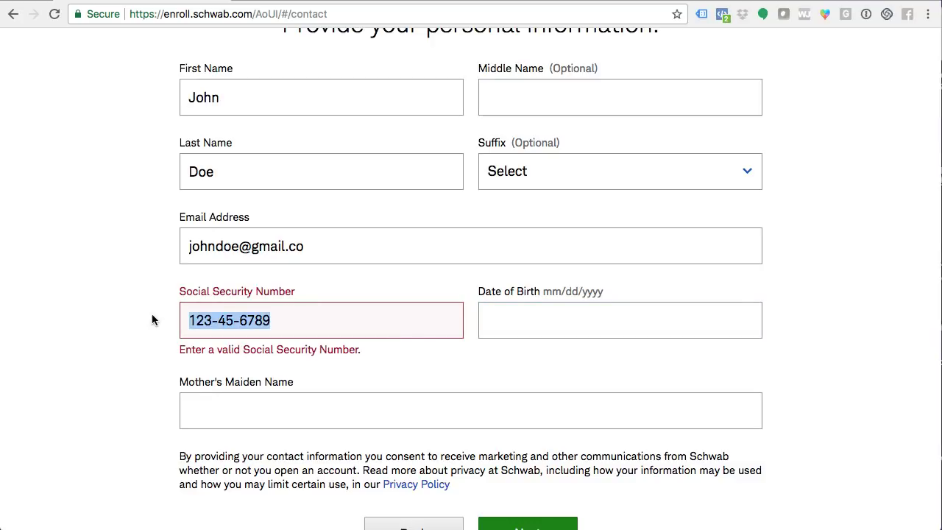
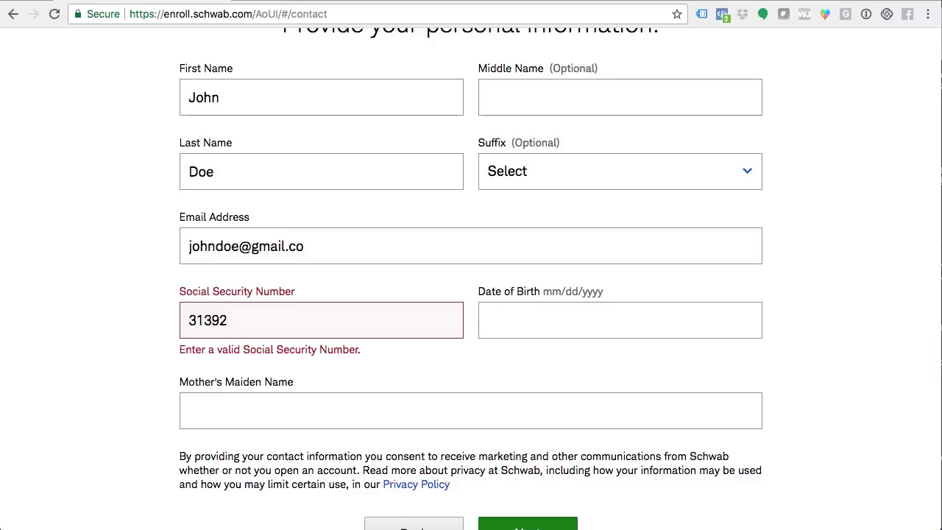
# Step: Fill in the date of birth and mother's maiden name, then submit the personal information
pyautogui.click(621, 320)
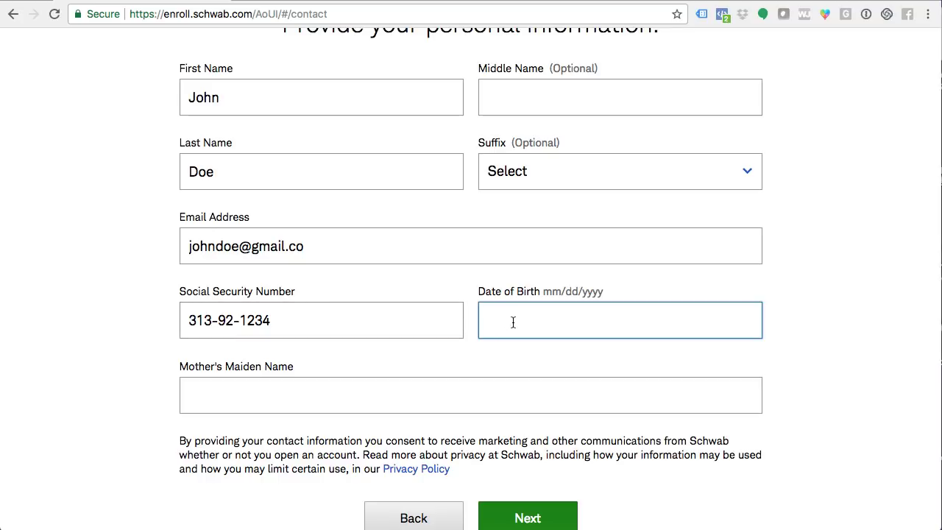
pyautogui.write('01011953')
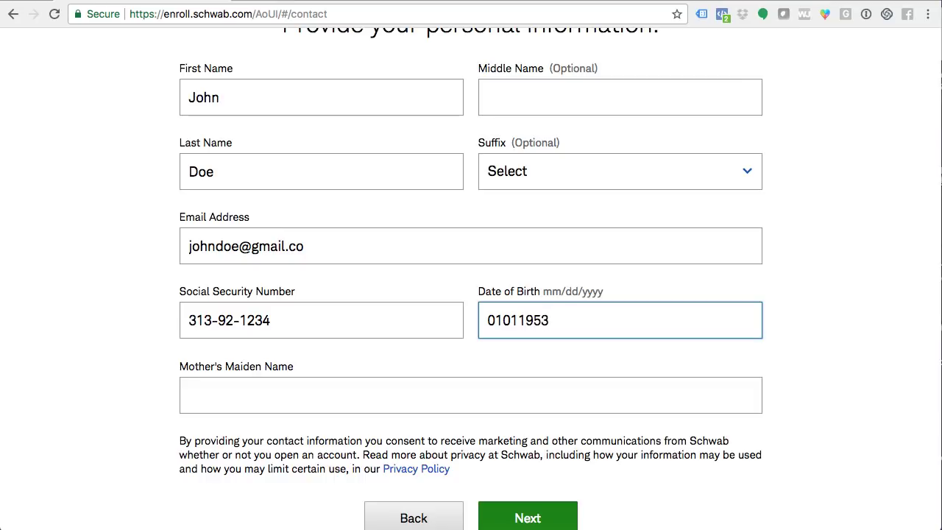
pyautogui.click(360, 404)
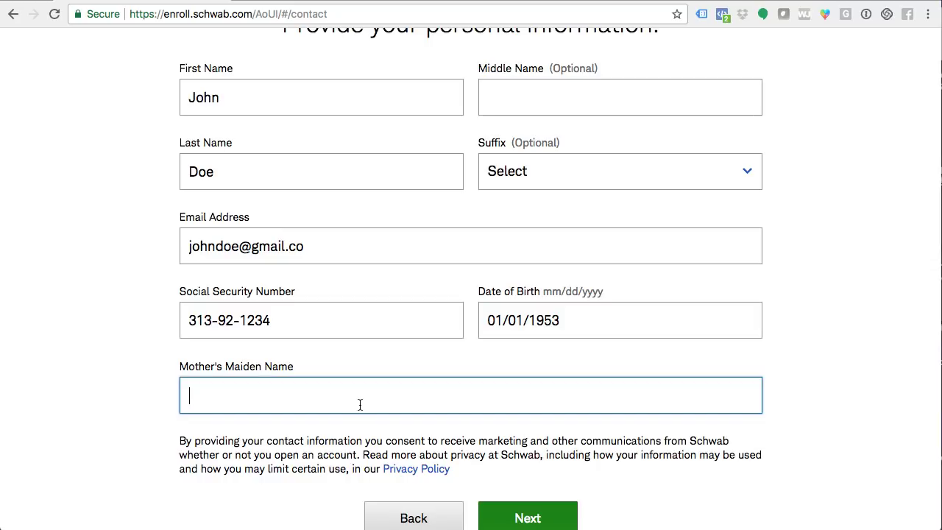
pyautogui.press('BackSpace')
pyautogui.scroll(-3, 791, 373)
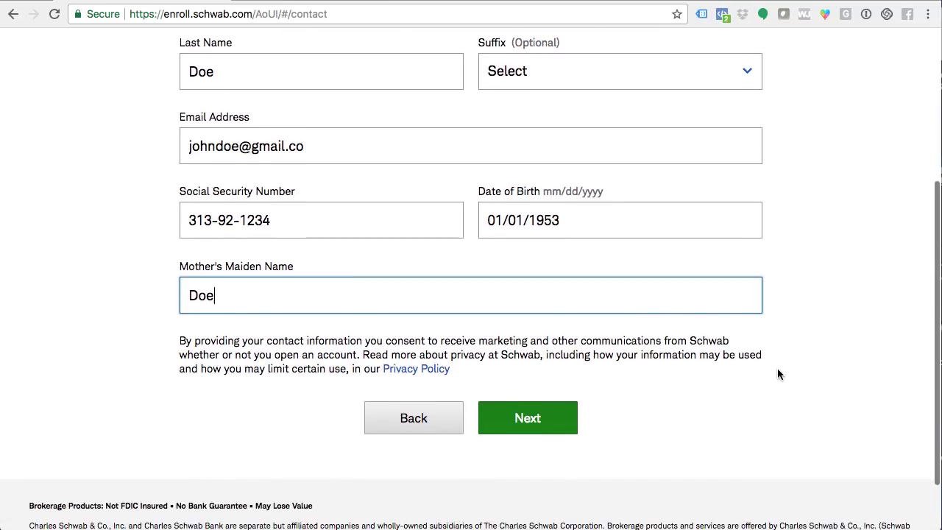
pyautogui.click(557, 426)
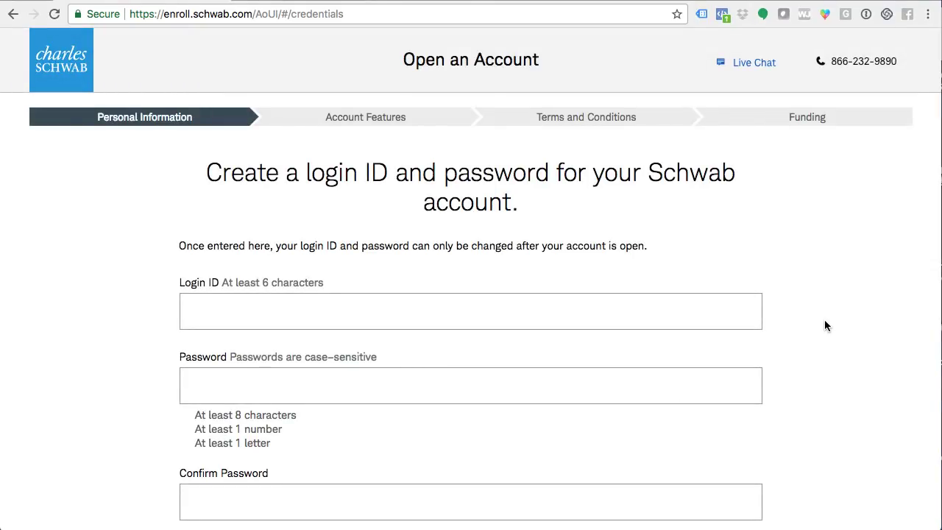
# Step: Enter a login ID, then the account password and its confirmation
pyautogui.scroll(-2, 824, 326)
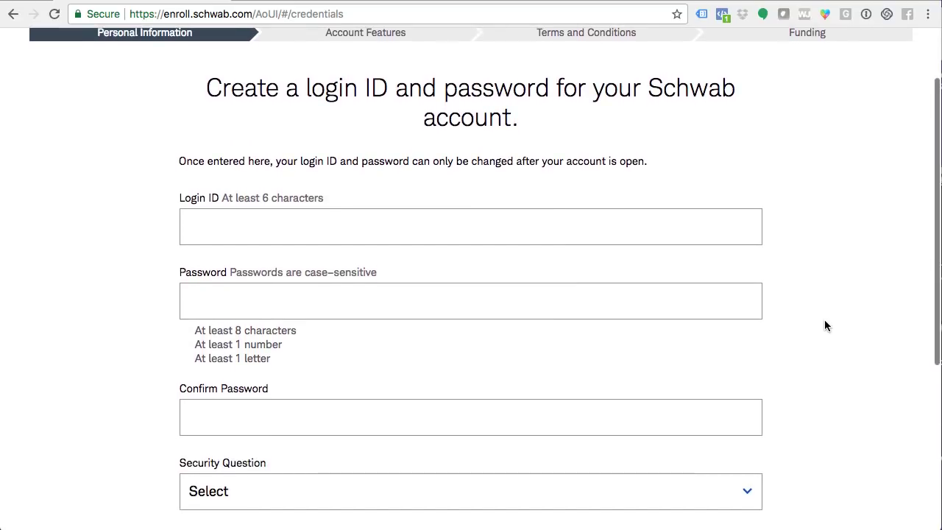
pyautogui.scroll(-2, 824, 326)
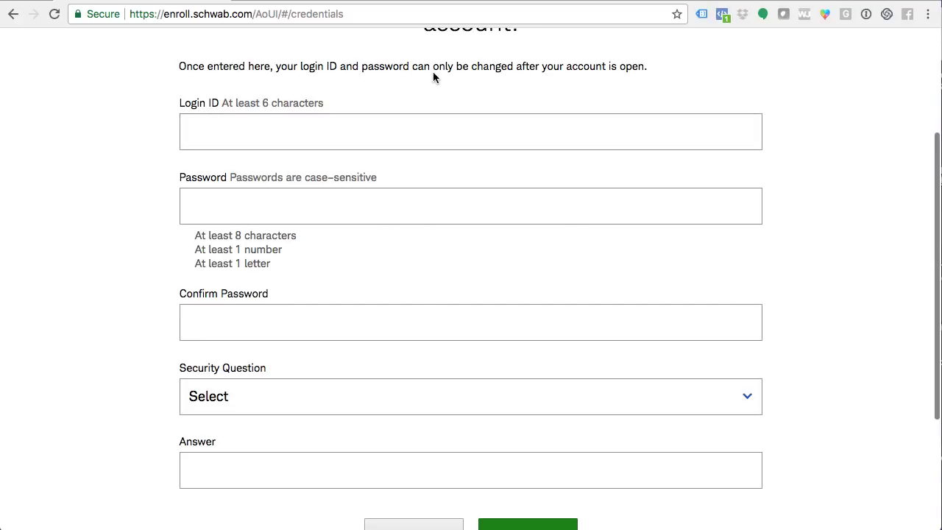
pyautogui.click(336, 141)
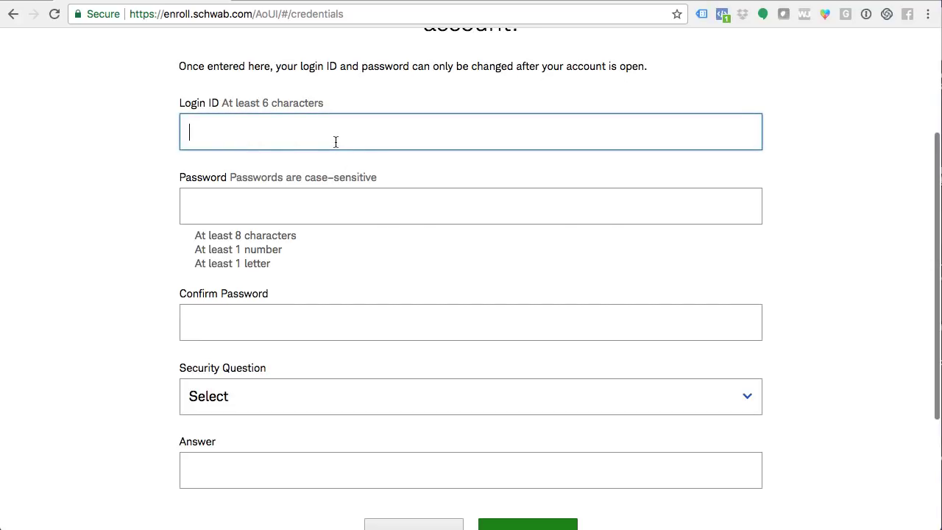
pyautogui.write('john')
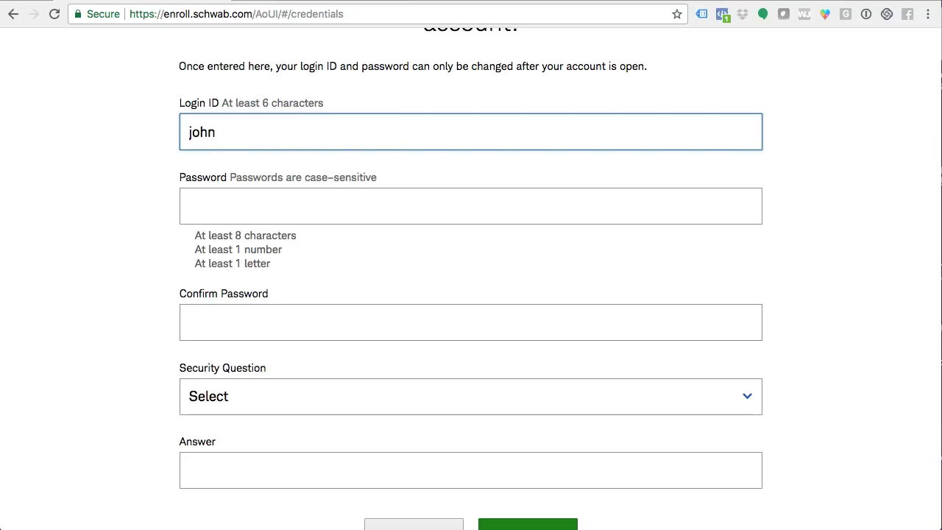
pyautogui.write('doe123')
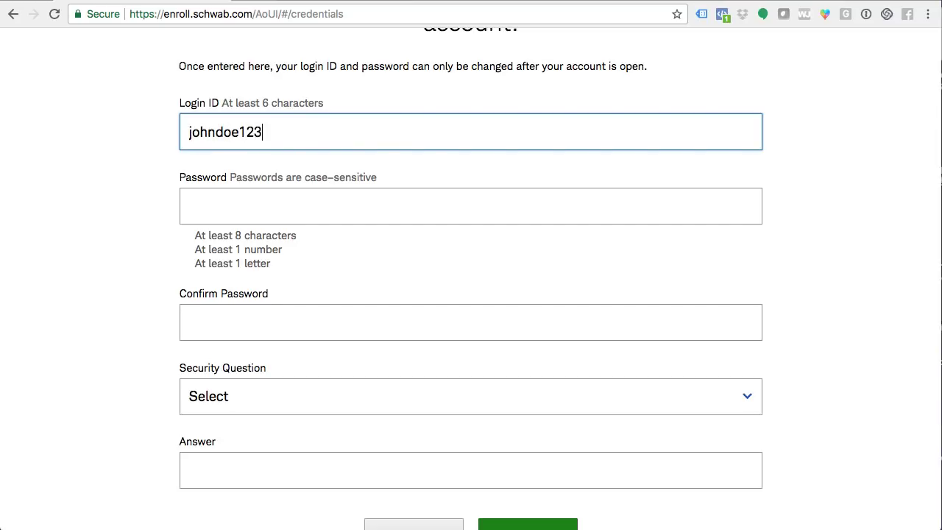
pyautogui.click(352, 203)
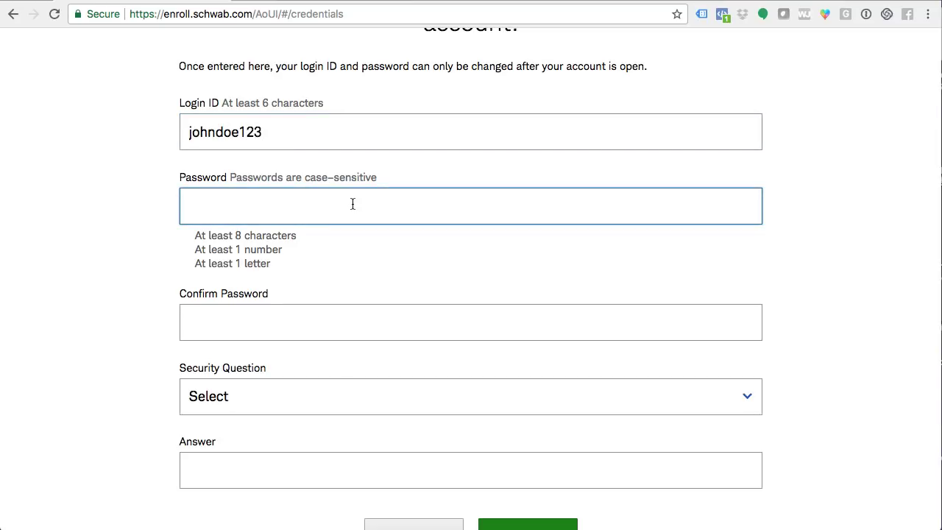
pyautogui.click(269, 312)
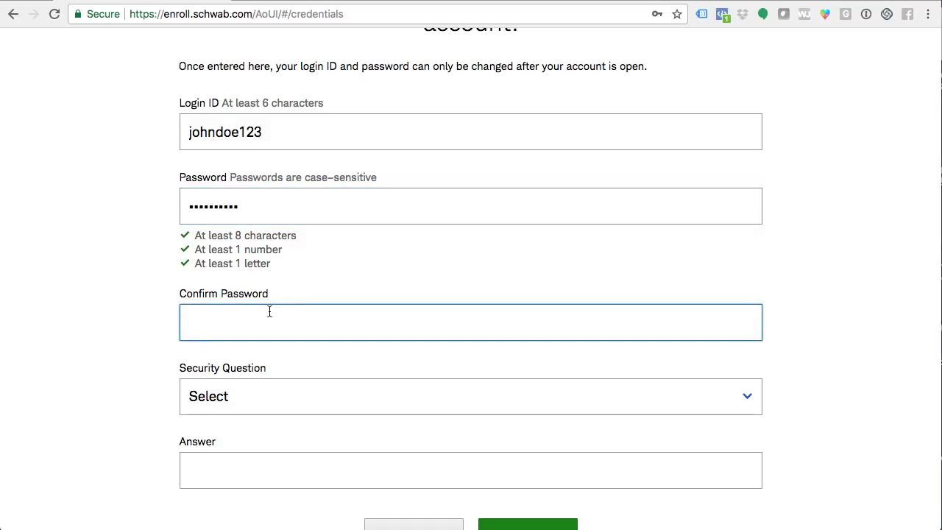
pyautogui.write('passwor')
pyautogui.press('BackSpace')
pyautogui.press('BackSpace')
pyautogui.press('BackSpace')
pyautogui.press('BackSpace')
pyautogui.press('BackSpace')
pyautogui.press('BackSpace')
pyautogui.press('BackSpace')
pyautogui.press('Tab')
# Step: Choose the 'What hospital were you born in?' security question and type its answer
pyautogui.scroll(-1, 618, 290)
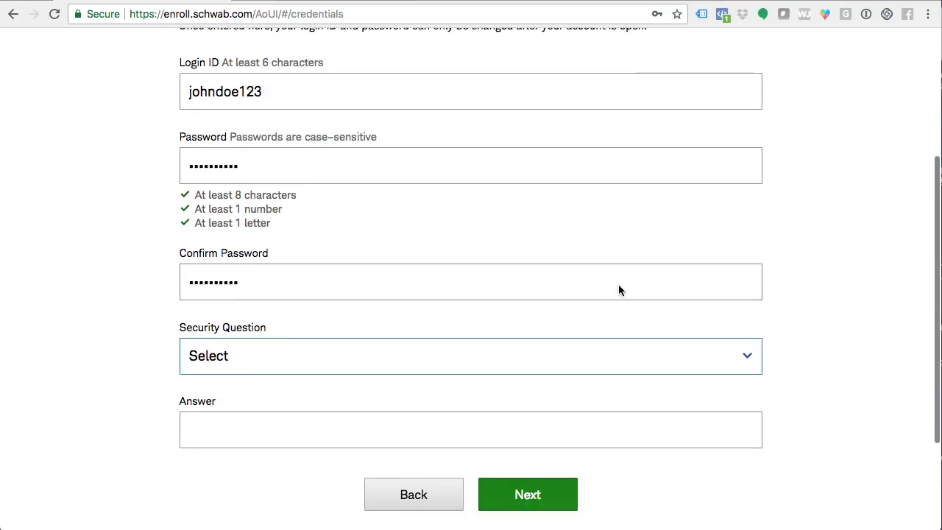
pyautogui.scroll(-2, 618, 284)
pyautogui.click(719, 288)
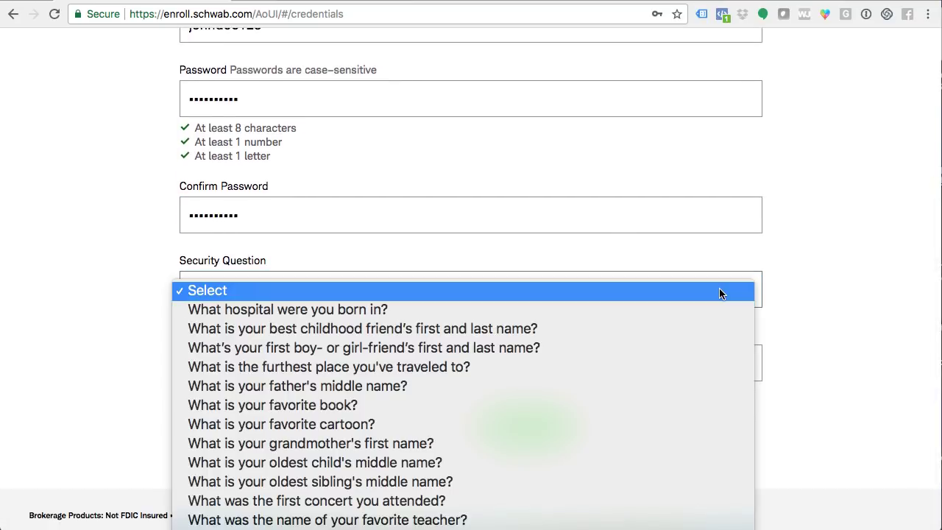
pyautogui.click(372, 315)
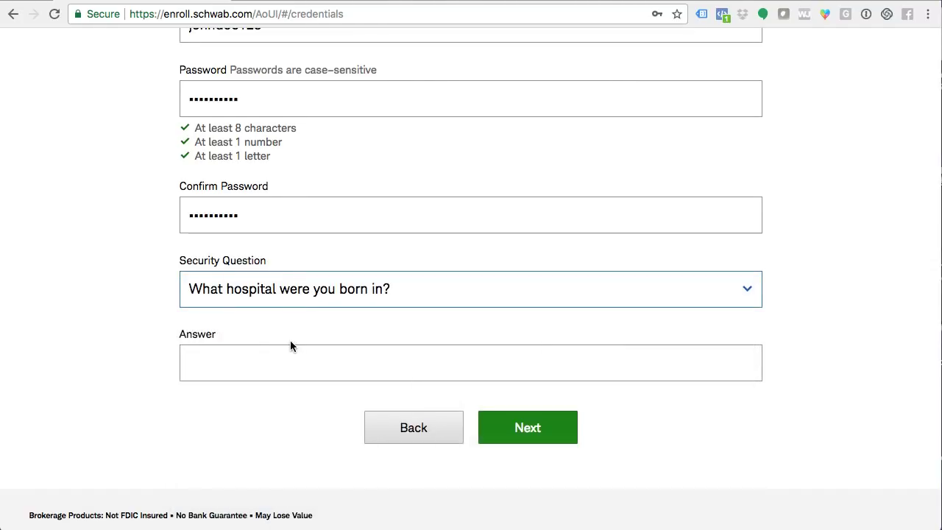
pyautogui.click(236, 362)
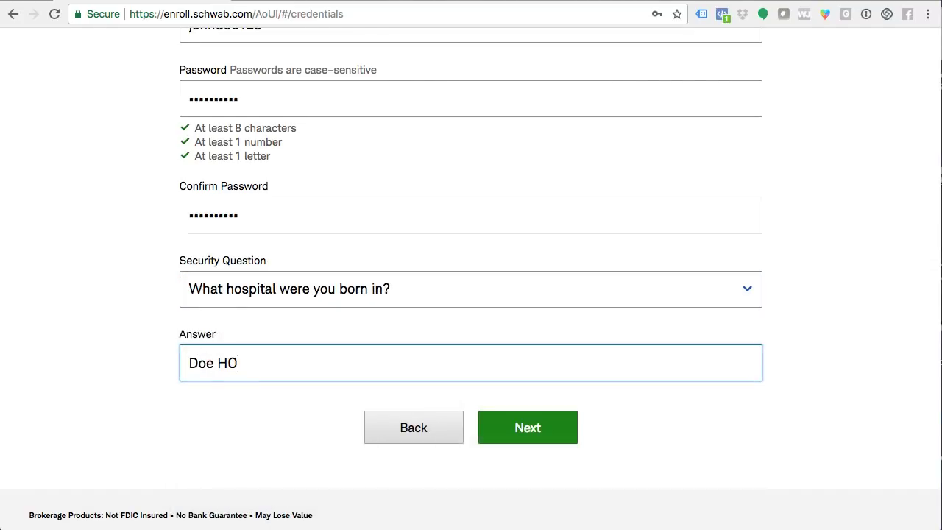
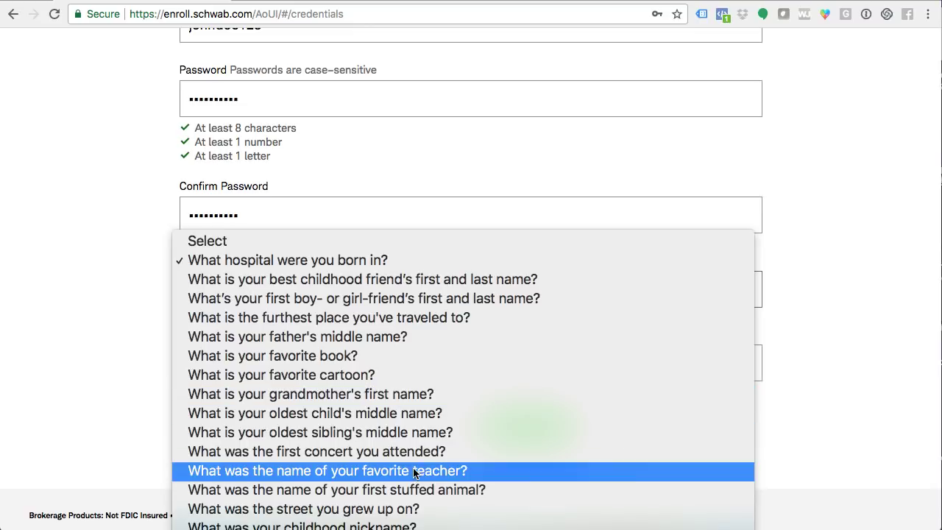
# Step: Submit the credentials form with the hospital security question and dismiss the 1Password prompt
pyautogui.click(854, 300)
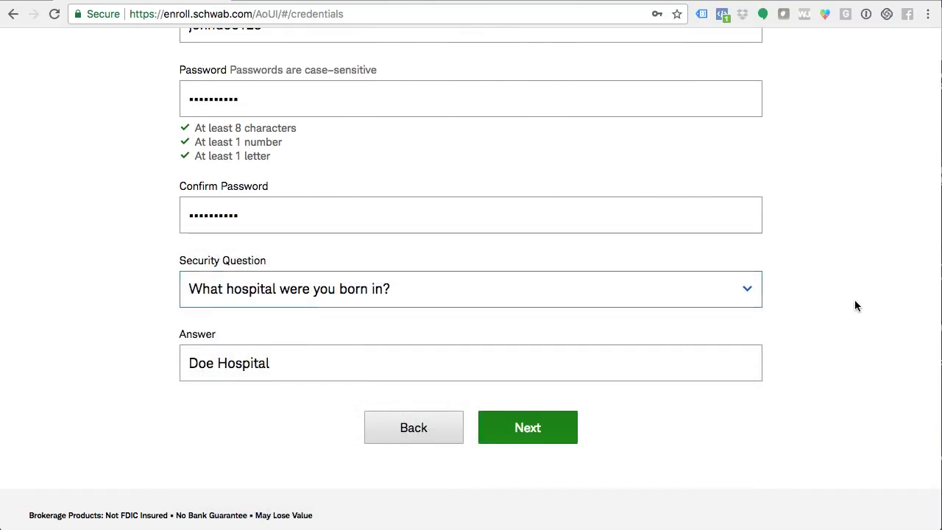
pyautogui.click(553, 439)
pyautogui.click(536, 164)
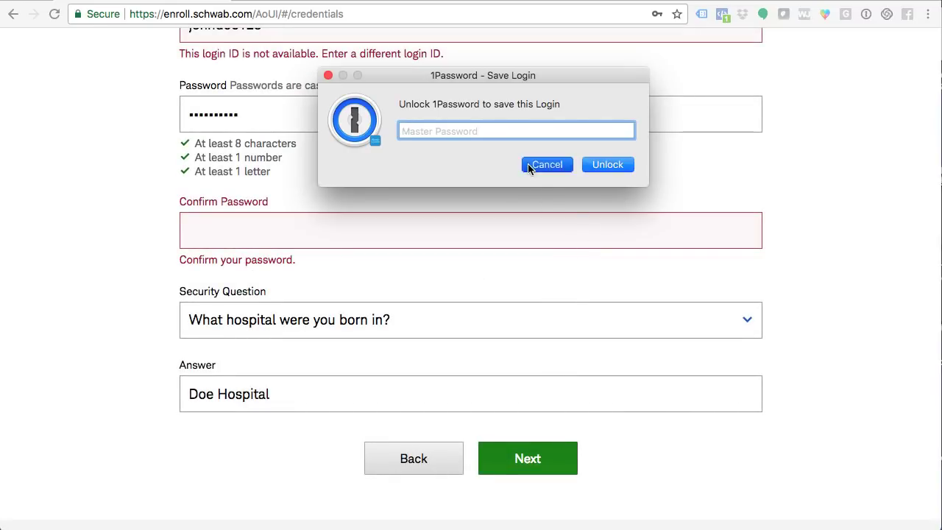
# Step: Retype matching Password and Confirm Password values and resubmit, dismissing 1Password again
pyautogui.moveTo(269, 114); pyautogui.dragTo(137, 105)
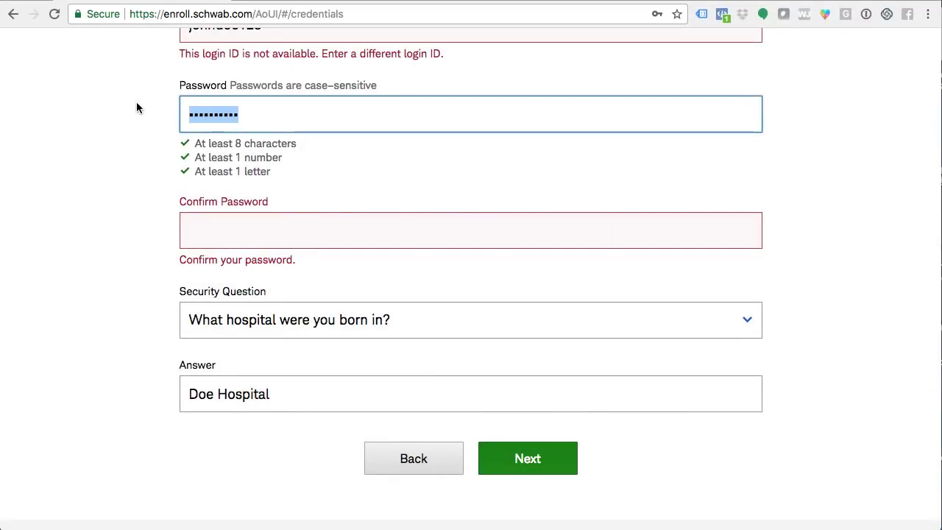
pyautogui.write('••••••••••')
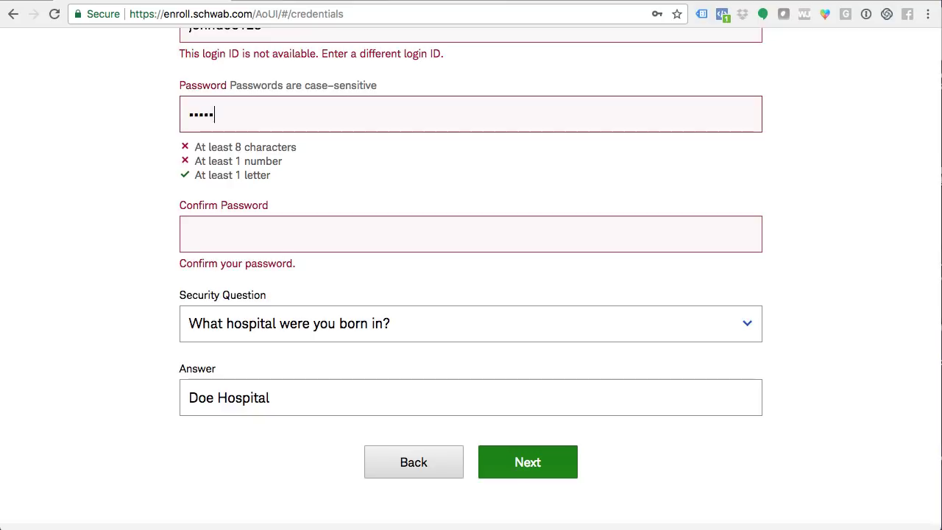
pyautogui.press('Tab')
pyautogui.write('•••••••••')
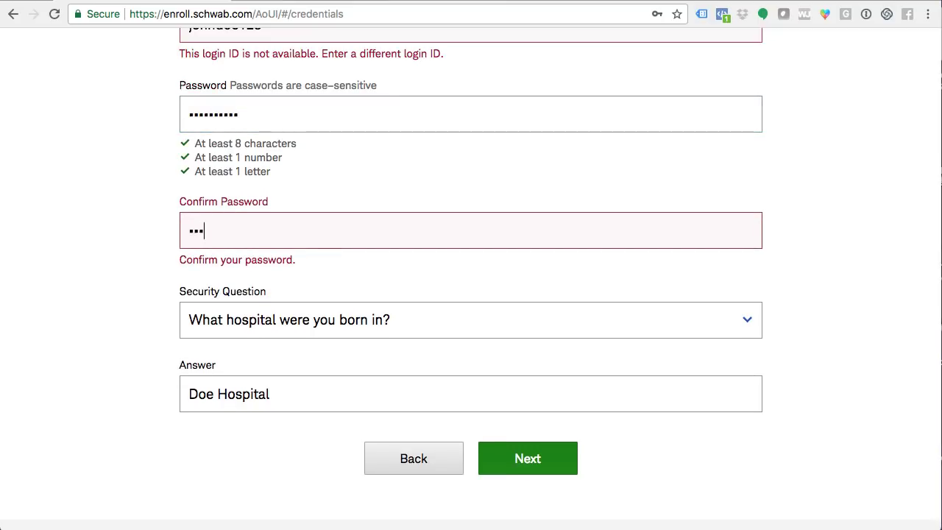
pyautogui.write('•')
pyautogui.click(543, 452)
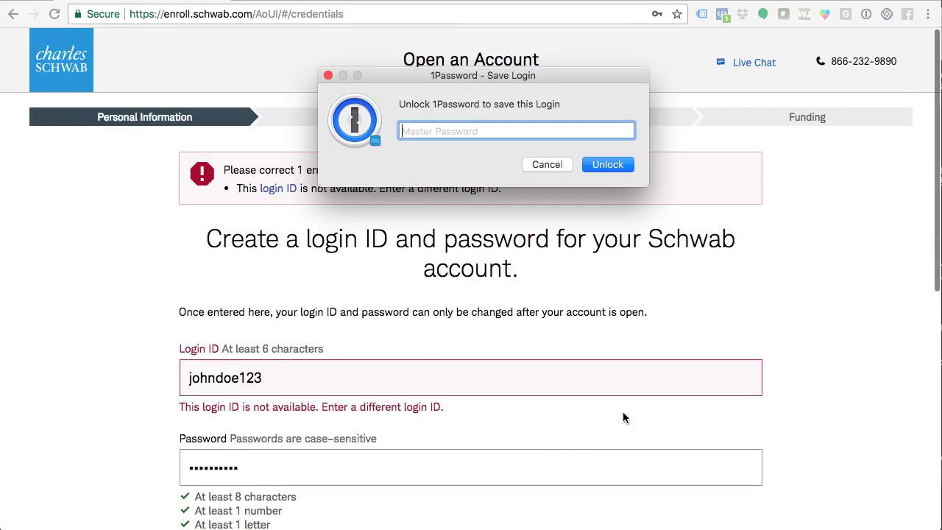
pyautogui.click(549, 161)
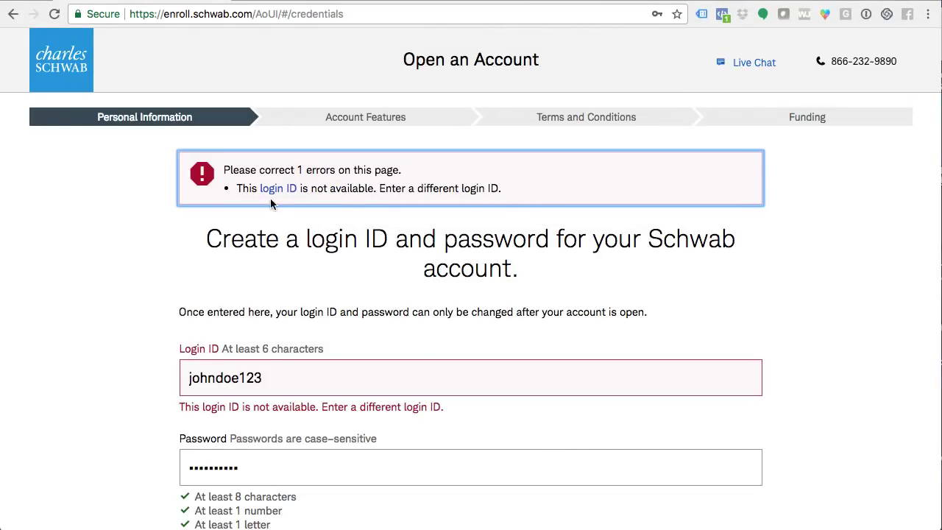
# Step: Append '!' to the login ID and submit the form, dismissing the password-manager prompt
pyautogui.click(285, 379)
pyautogui.write('!')
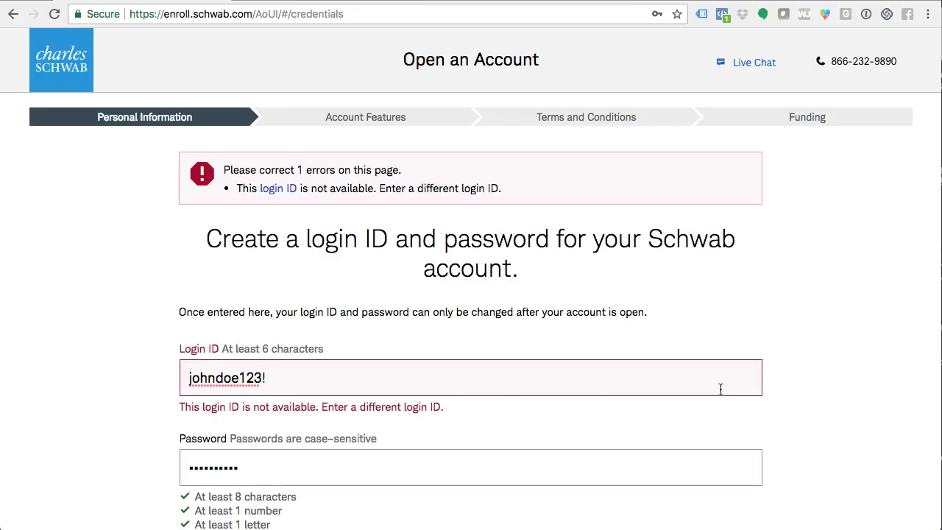
pyautogui.scroll(-3, 856, 375)
pyautogui.scroll(-5, 856, 378)
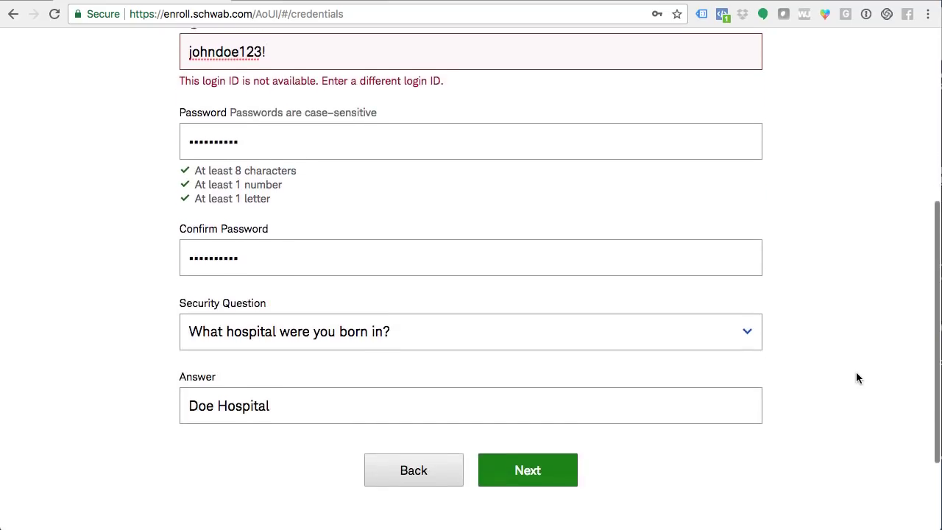
pyautogui.click(552, 452)
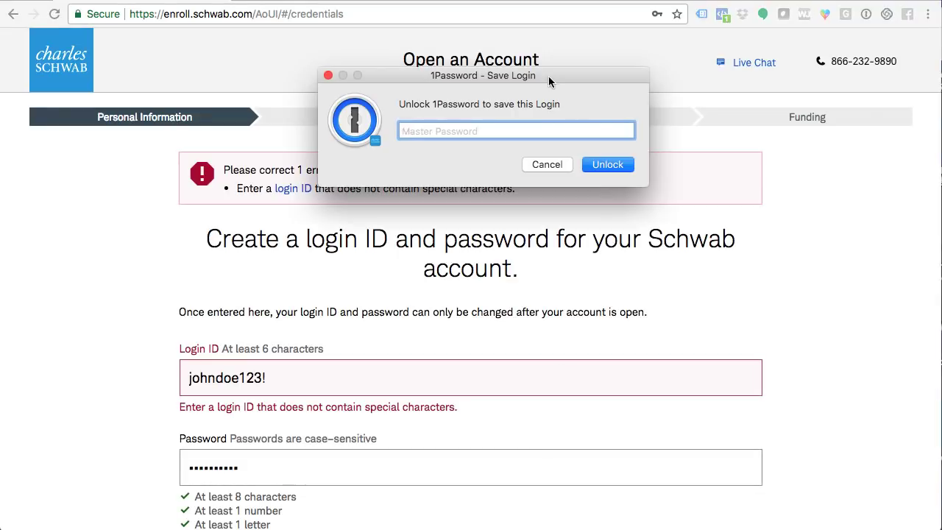
pyautogui.click(546, 164)
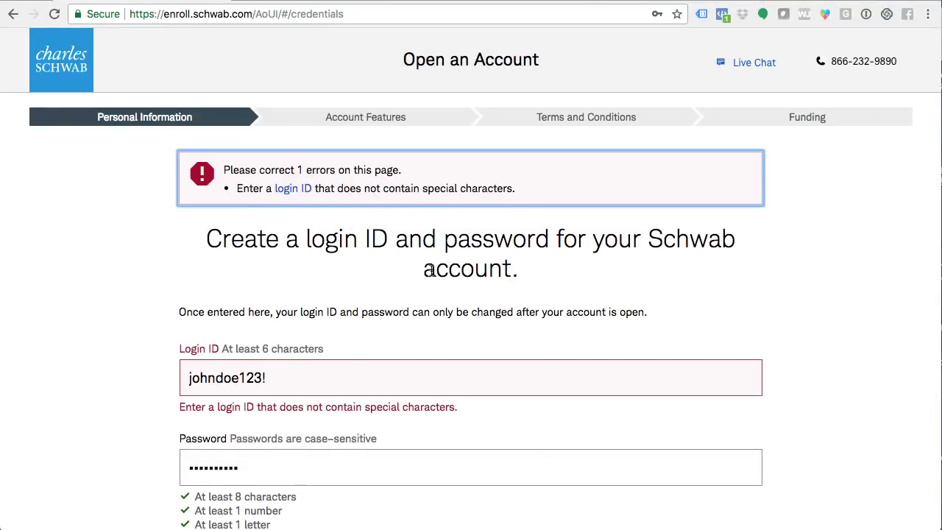
pyautogui.scroll(-2, 421, 273)
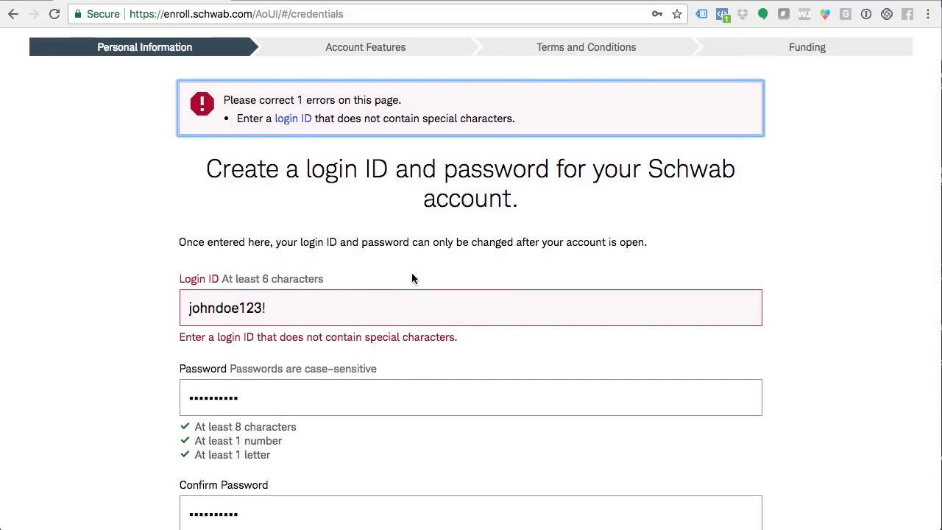
# Step: Replace the '!' in the login ID with digits and resubmit the credentials
pyautogui.click(277, 301)
pyautogui.press('BackSpace')
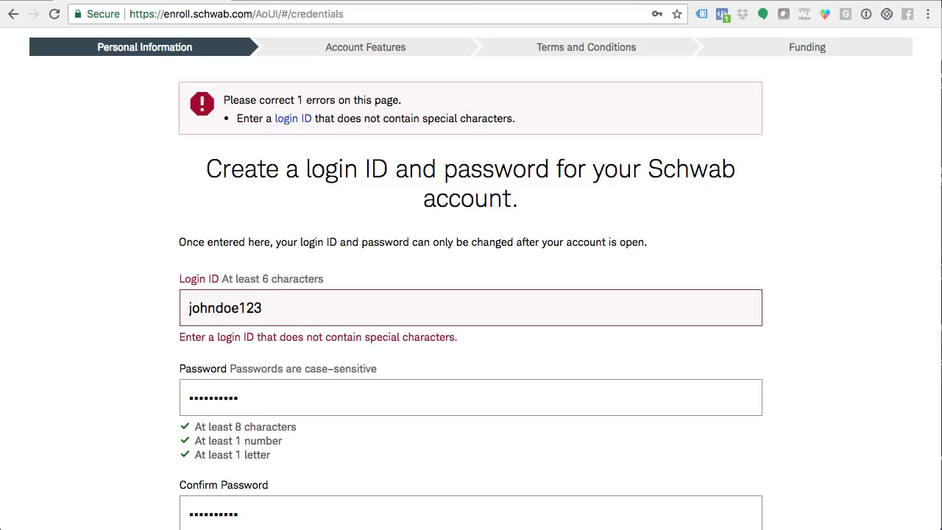
pyautogui.write('4567')
pyautogui.click(822, 408)
pyautogui.scroll(-1, 828, 397)
pyautogui.scroll(-5, 828, 400)
pyautogui.click(540, 379)
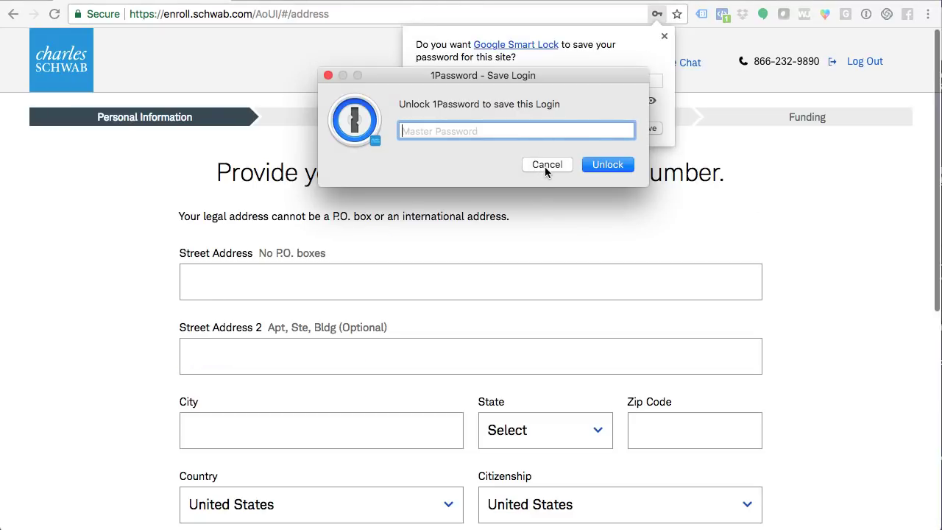
# Step: Dismiss the 1Password and browser Smart Lock password-saving prompts
pyautogui.click(545, 166)
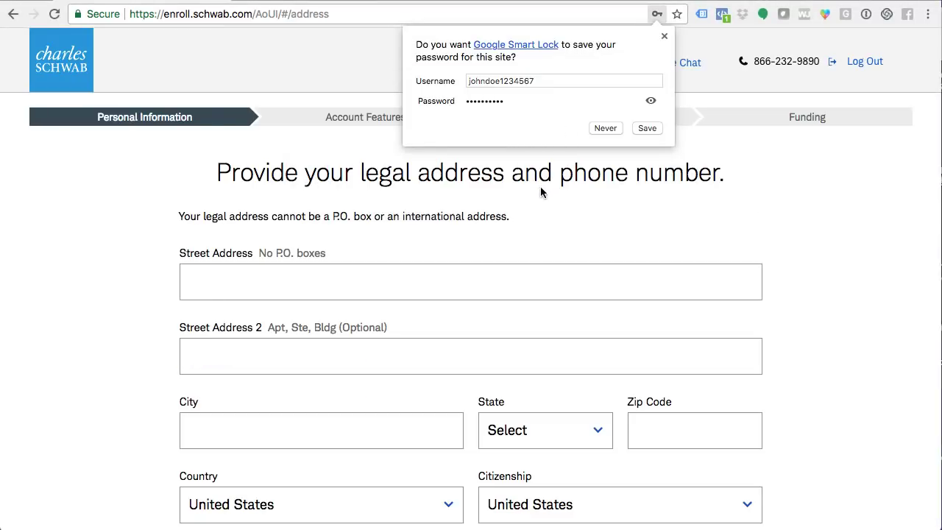
pyautogui.click(662, 35)
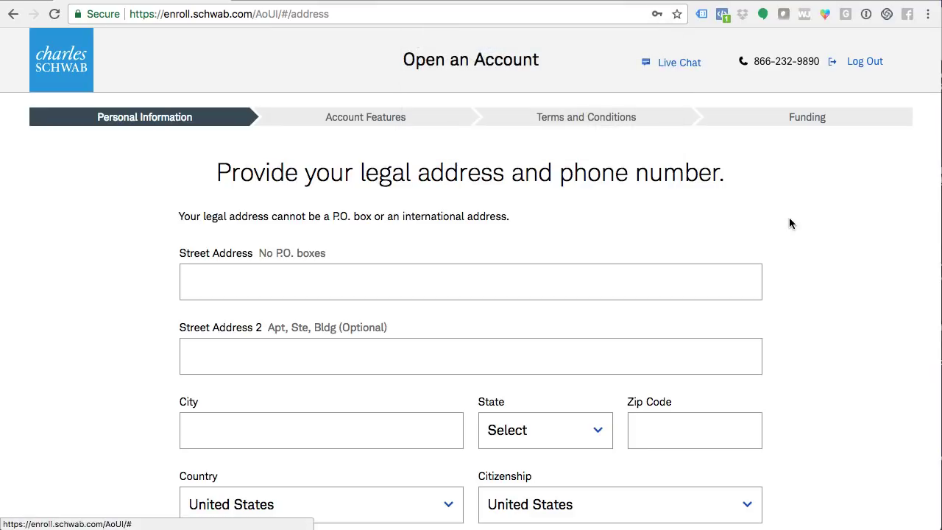
pyautogui.scroll(-1, 828, 256)
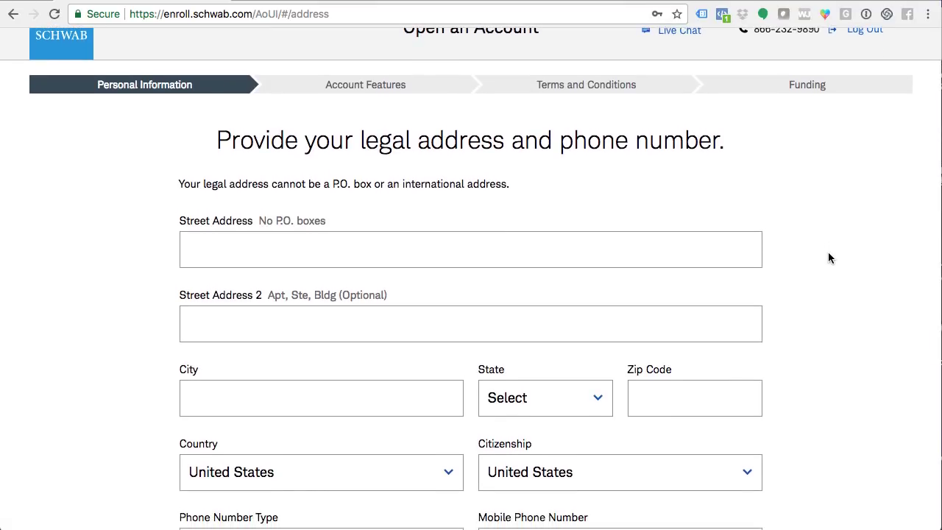
pyautogui.scroll(-1, 843, 240)
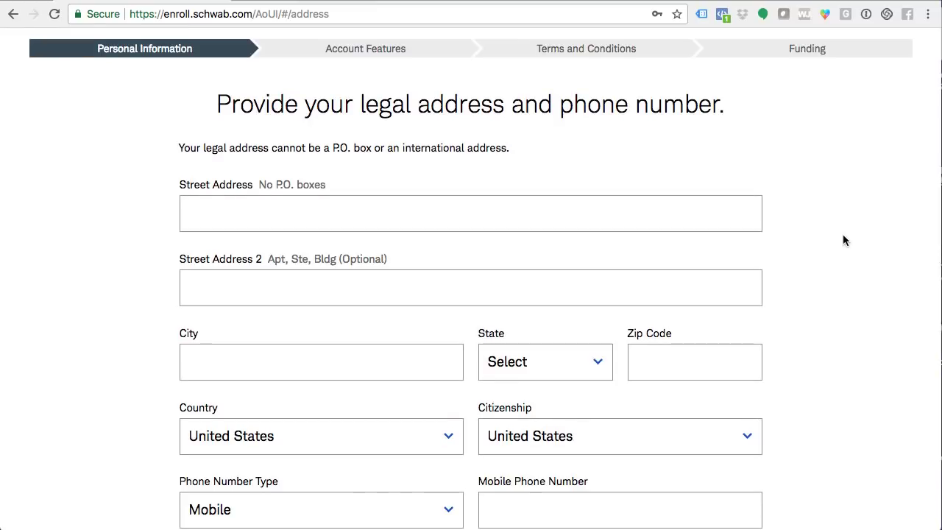
pyautogui.scroll(-2, 843, 240)
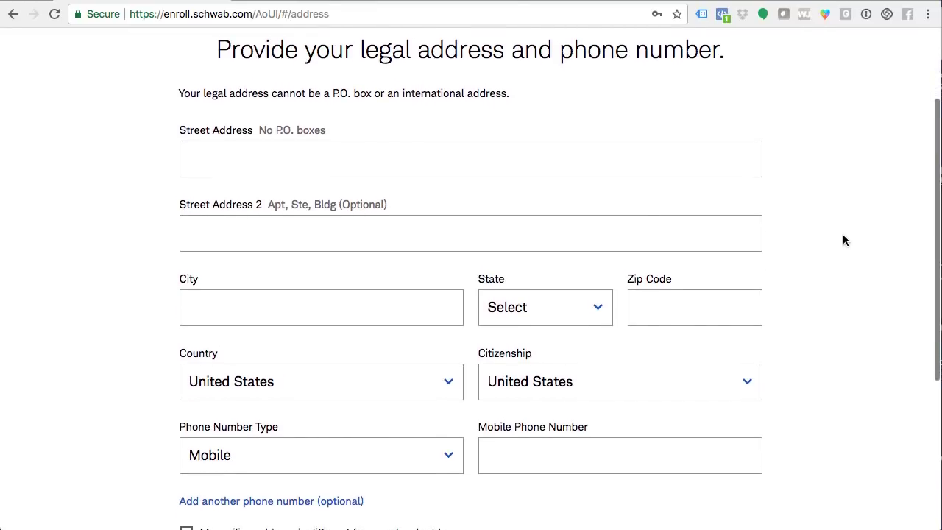
# Step: Enter the legal street address
pyautogui.click(440, 159)
pyautogui.write('1')
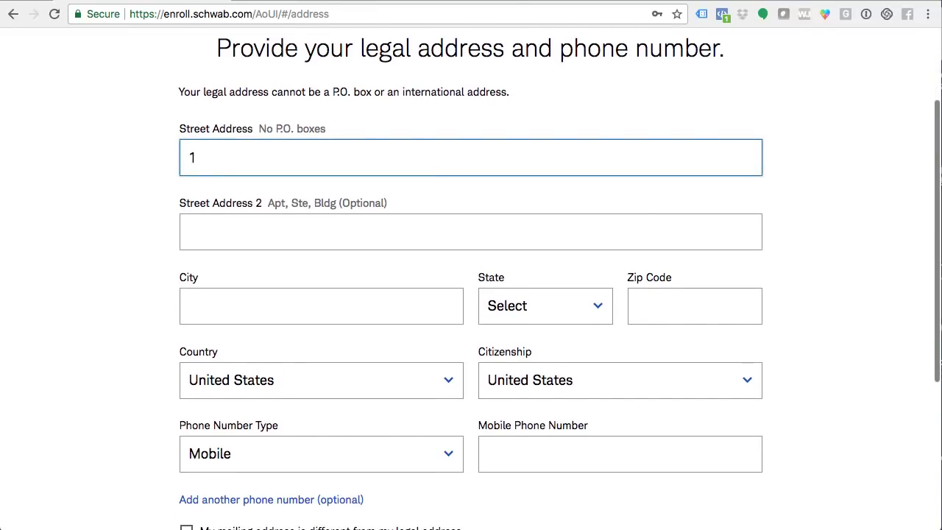
pyautogui.write('23 John Doe Lane')
pyautogui.press('Tab')
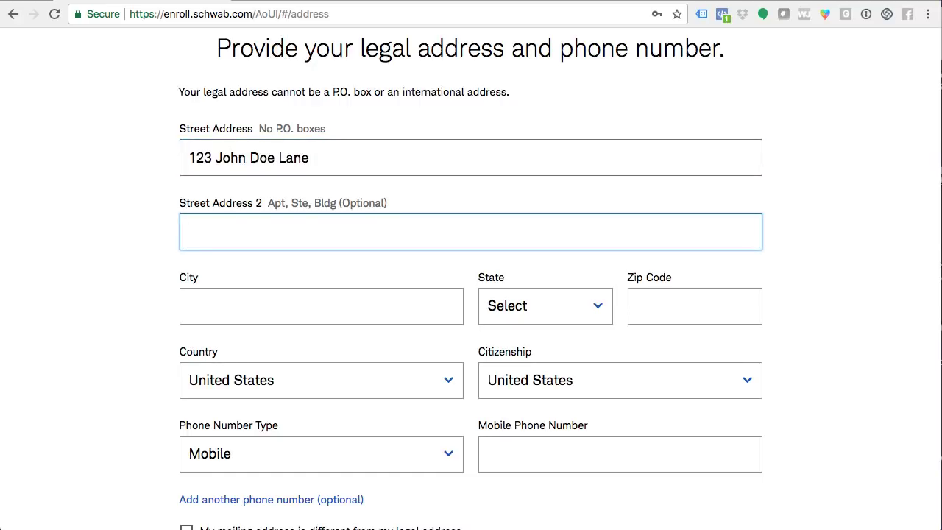
pyautogui.scroll(-1, 435, 206)
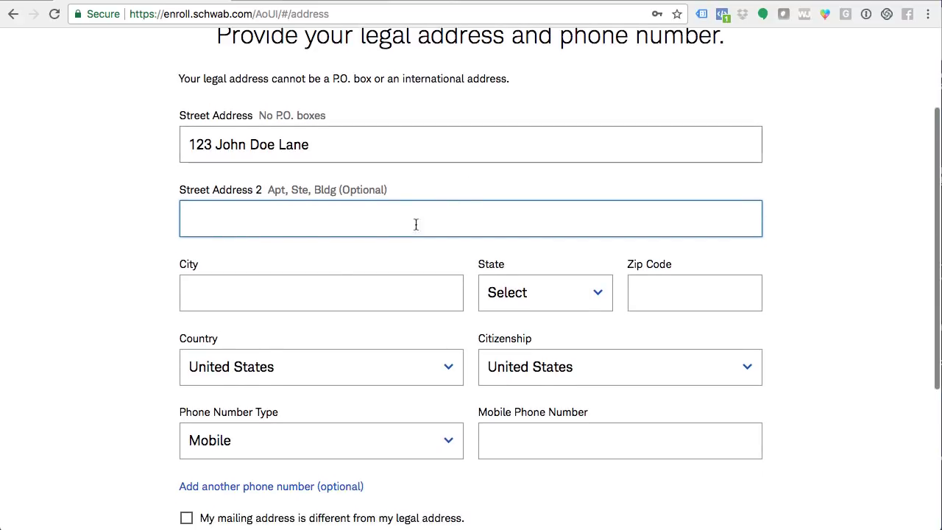
# Step: Fill in the city, choose the state from the list, and enter the zip code
pyautogui.click(316, 292)
pyautogui.write('Detroit')
pyautogui.press('Tab')
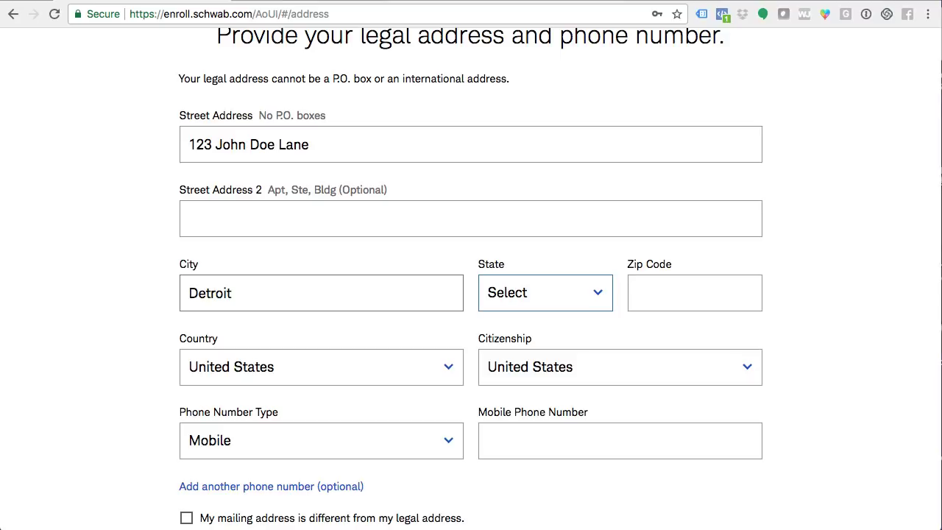
pyautogui.click(567, 294)
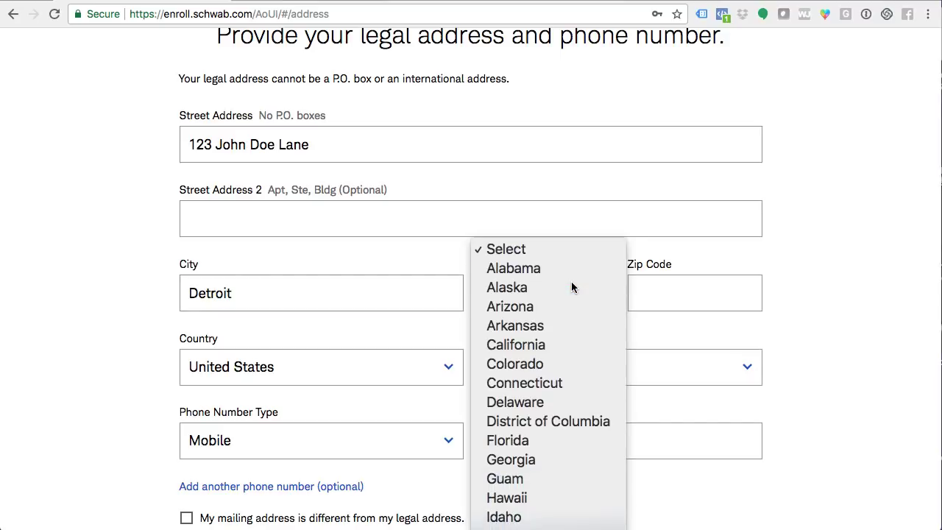
pyautogui.scroll(-3, 572, 287)
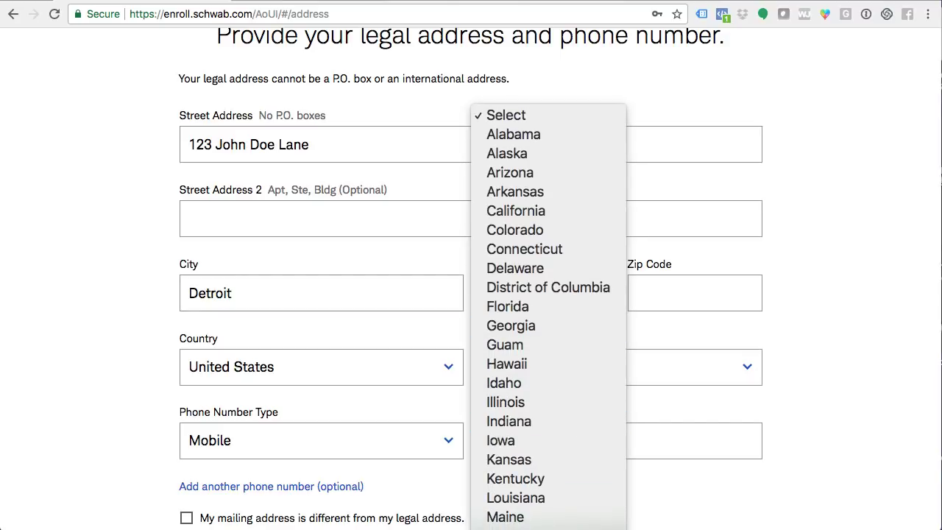
pyautogui.write('mi')
pyautogui.press('Return')
pyautogui.click(667, 292)
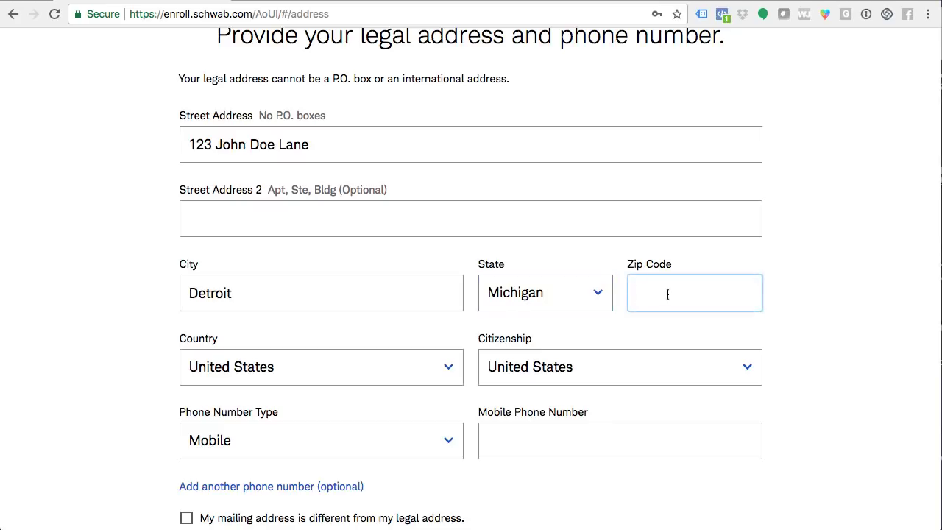
pyautogui.write('48234')
pyautogui.click(839, 300)
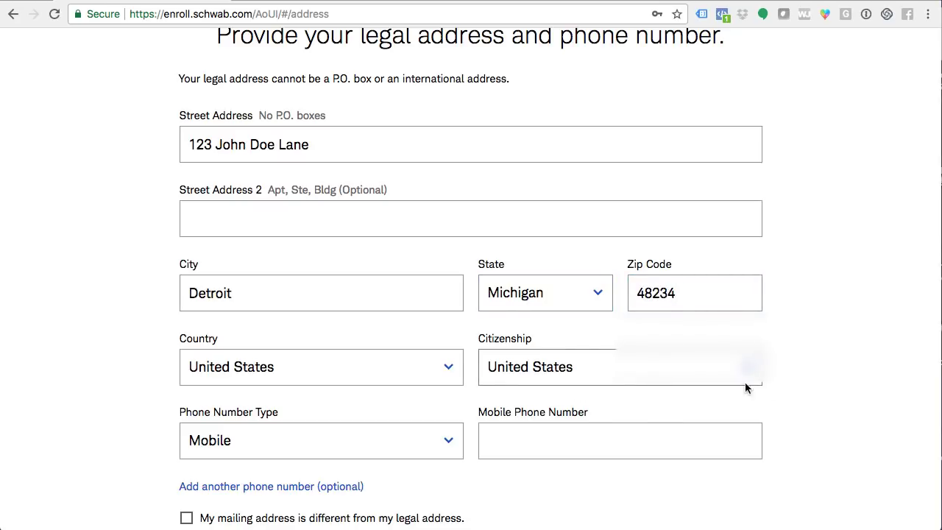
pyautogui.scroll(-1, 822, 378)
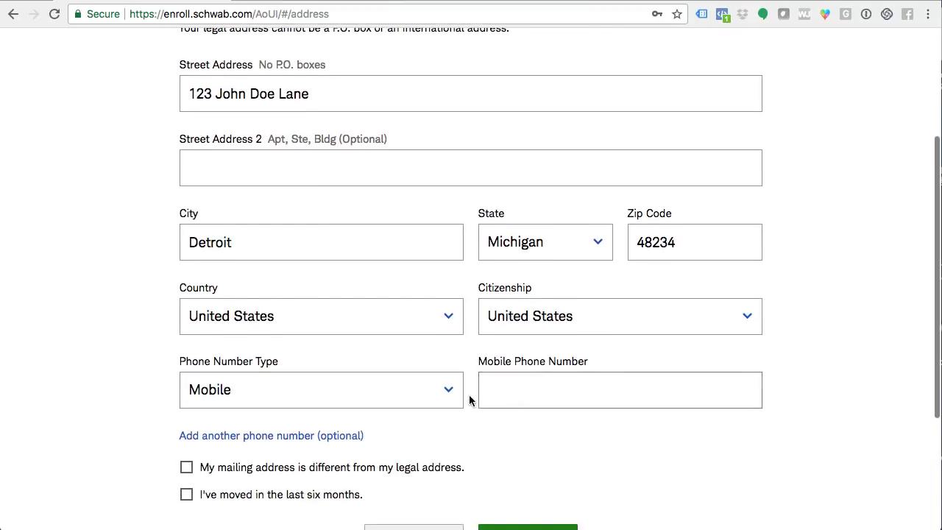
# Step: Keep Mobile as the phone number type and close its dropdown
pyautogui.click(443, 396)
pyautogui.click(443, 396)
pyautogui.click(443, 395)
pyautogui.click(443, 396)
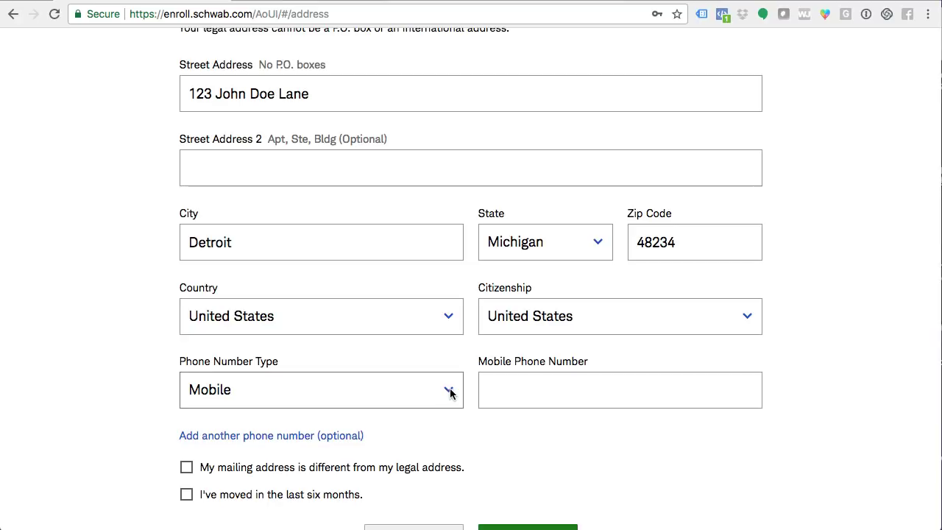
pyautogui.click(450, 391)
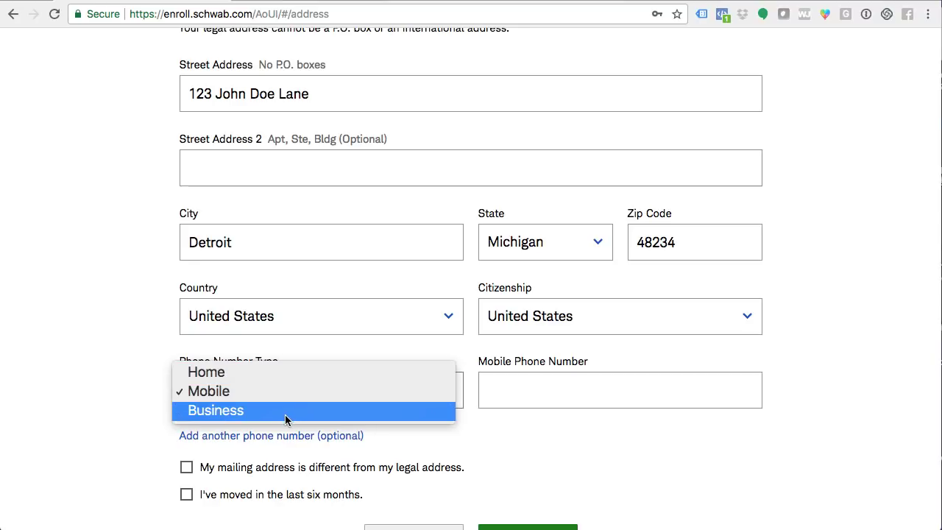
pyautogui.click(468, 435)
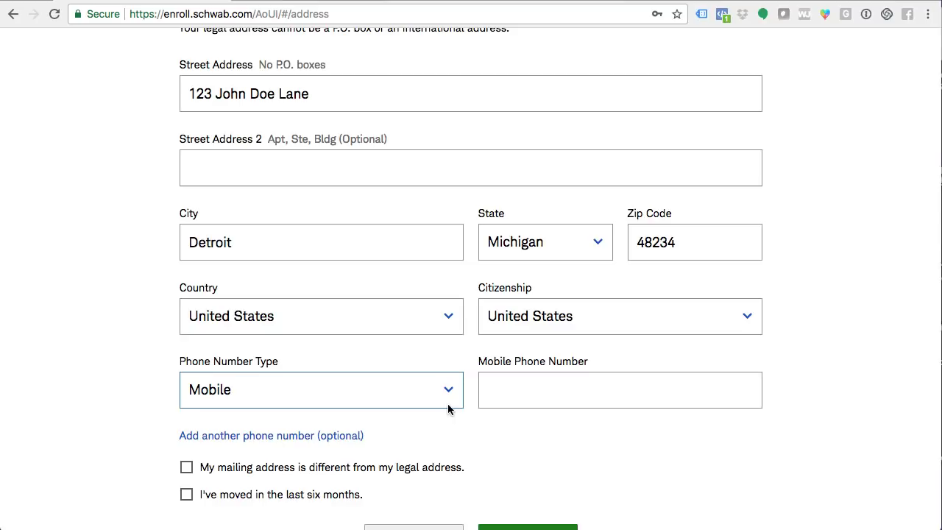
# Step: Enter the mobile phone number and continue to the employment details step
pyautogui.click(529, 387)
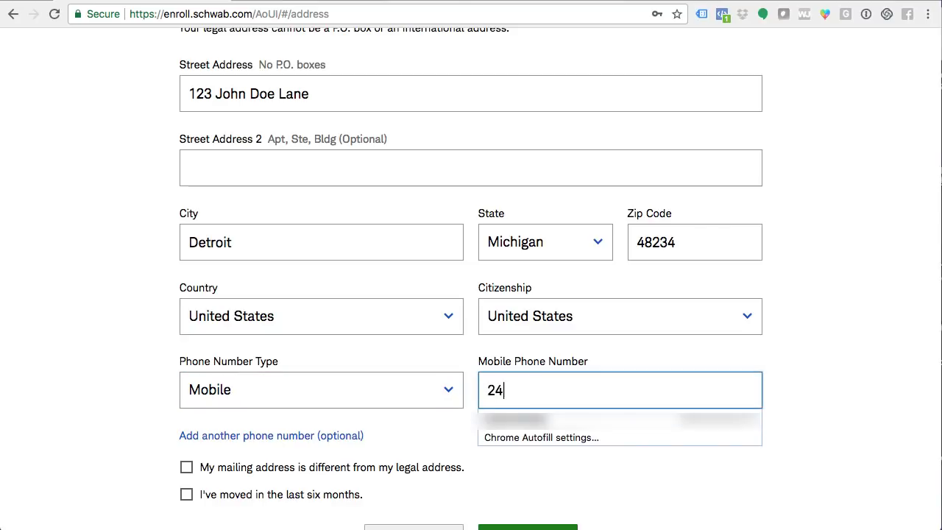
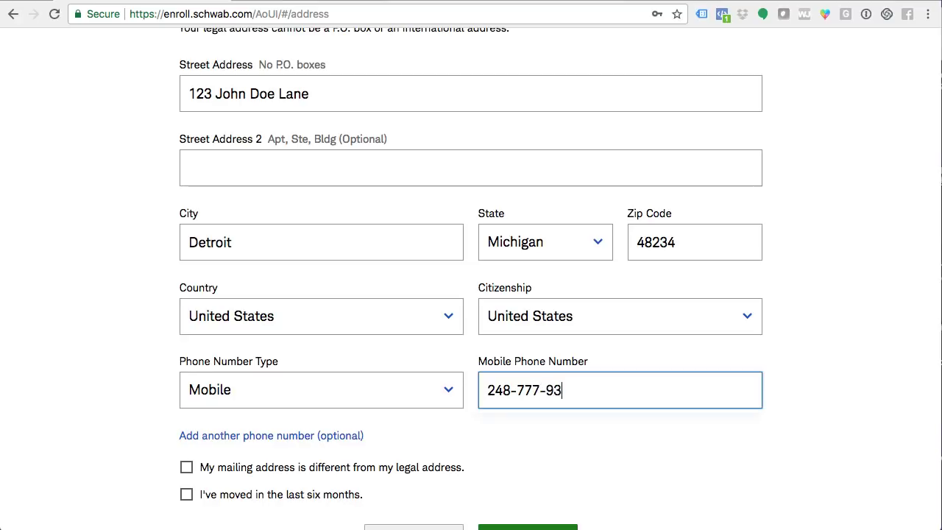
pyautogui.click(800, 392)
pyautogui.scroll(-3, 745, 439)
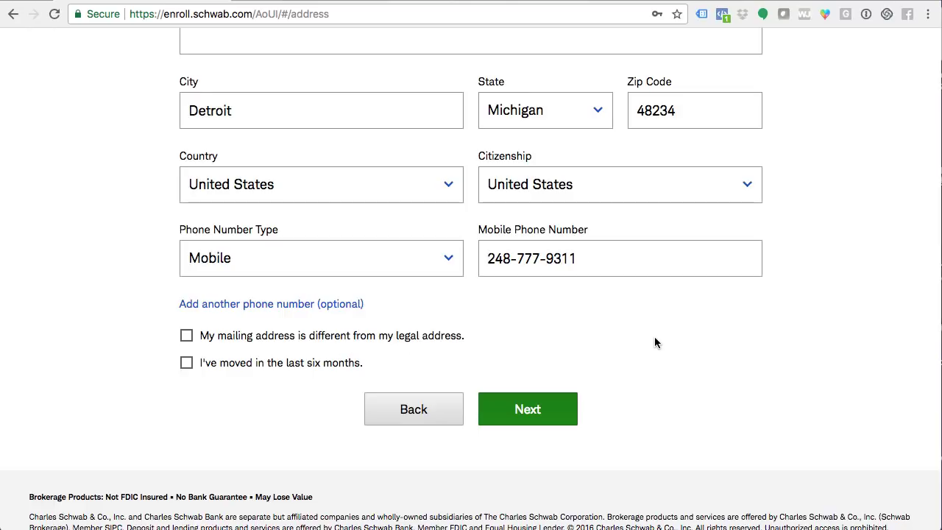
pyautogui.click(543, 410)
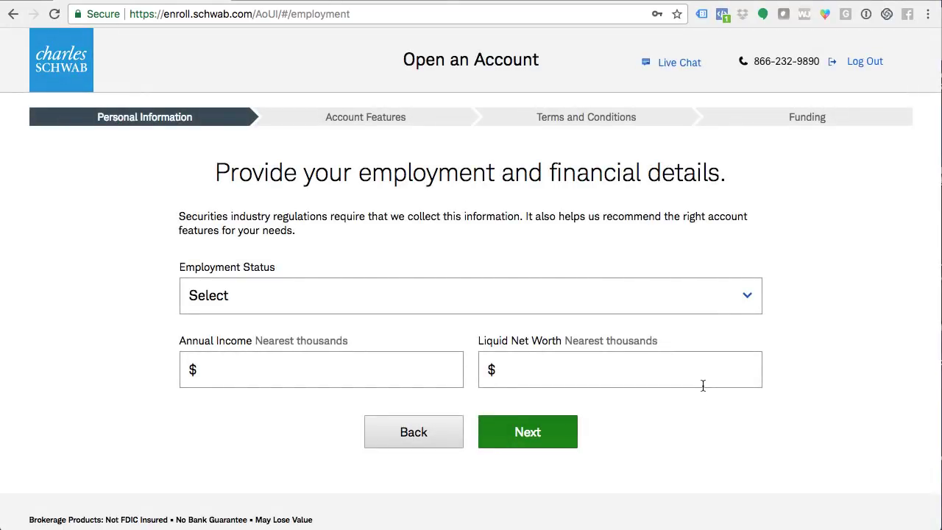
# Step: Set Employment Status to Employed
pyautogui.click(739, 298)
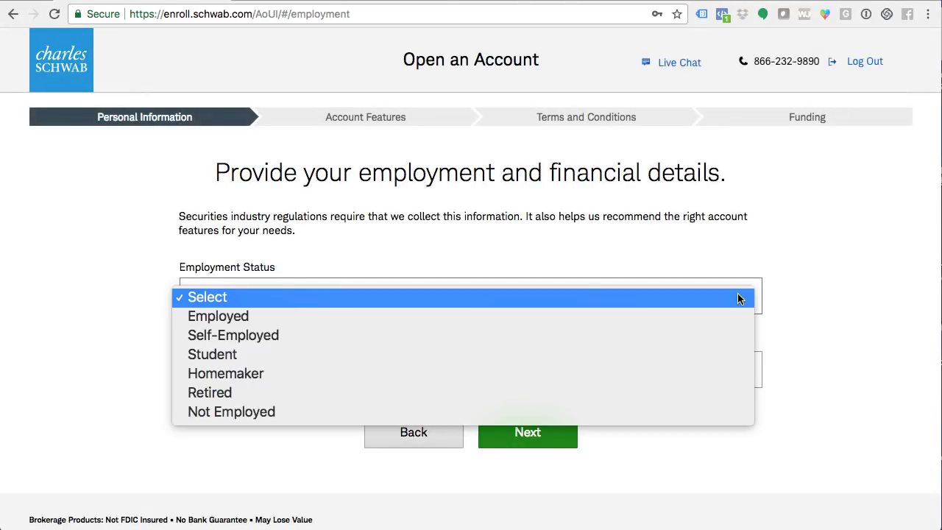
pyautogui.click(826, 368)
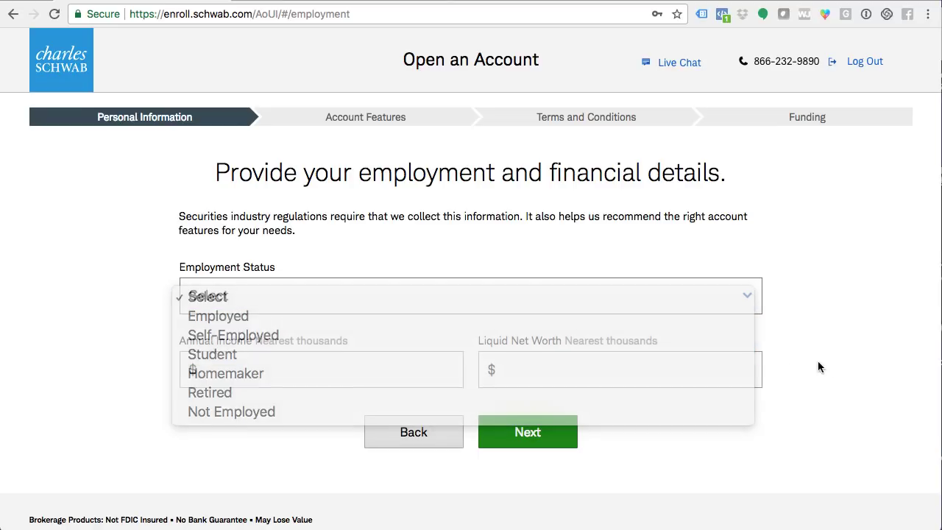
pyautogui.click(482, 305)
pyautogui.click(427, 326)
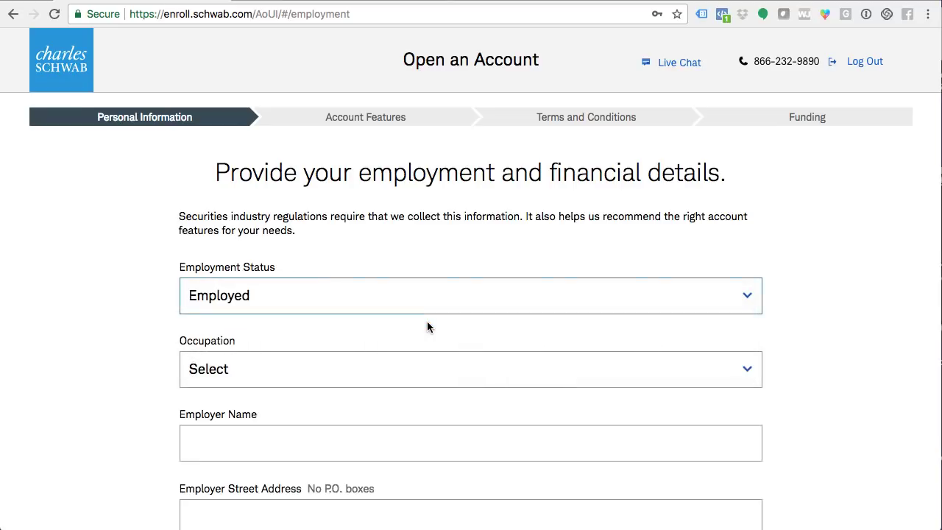
pyautogui.click(757, 295)
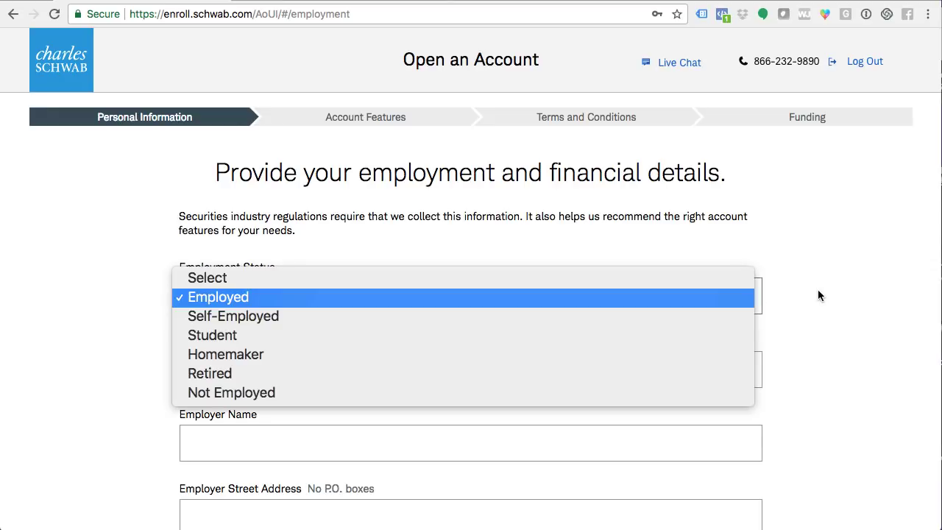
pyautogui.click(818, 291)
pyautogui.click(727, 295)
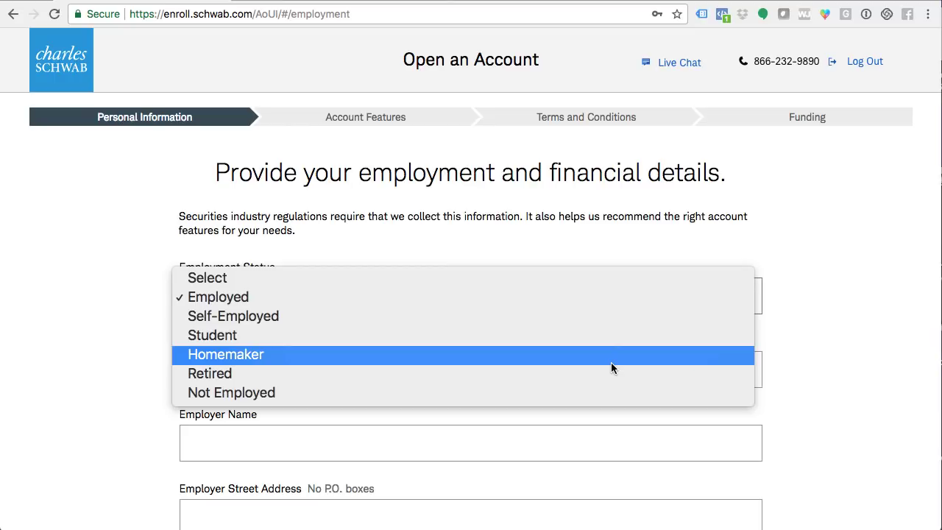
pyautogui.click(638, 296)
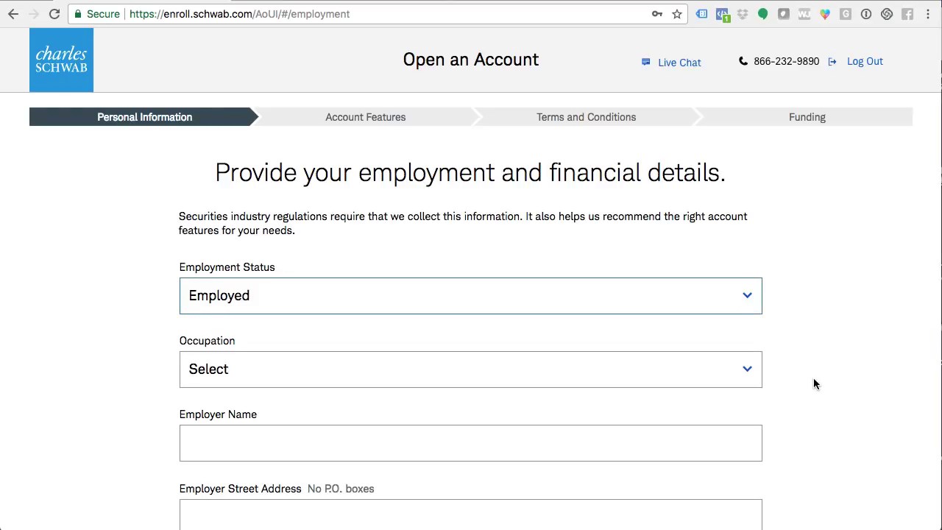
# Step: Choose Business Owner/Self-Employed as the occupation
pyautogui.scroll(-4, 778, 384)
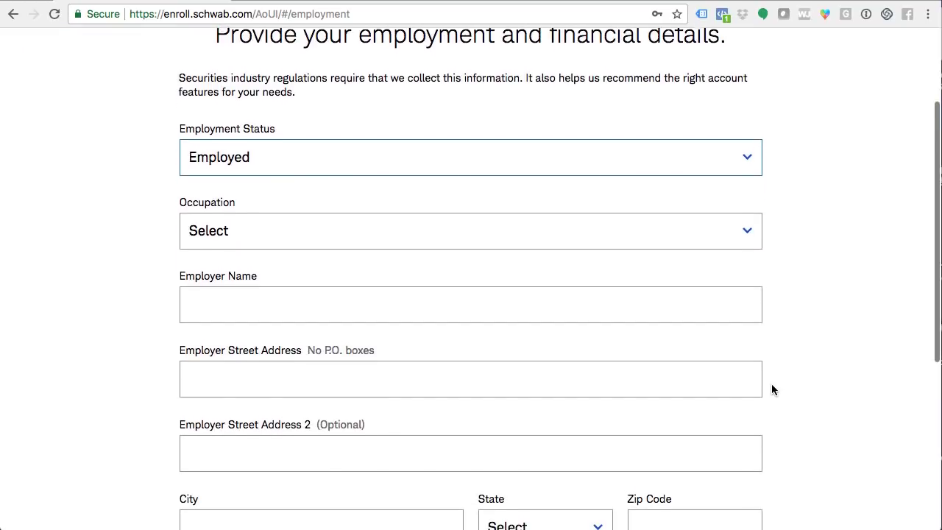
pyautogui.click(734, 217)
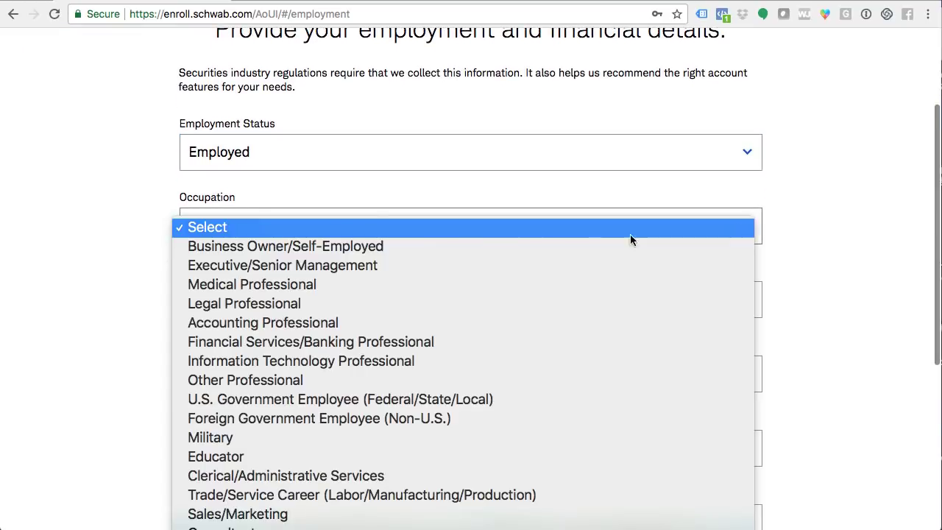
pyautogui.click(394, 250)
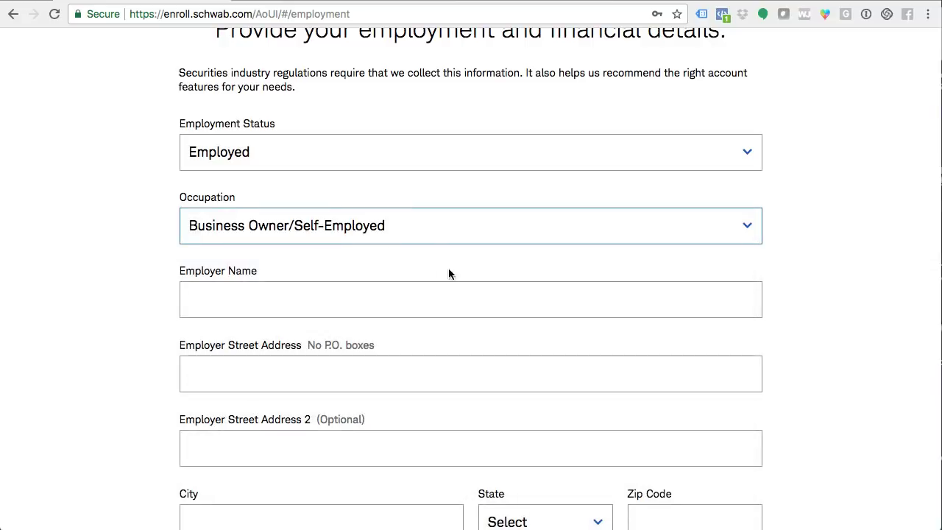
pyautogui.scroll(-2, 799, 275)
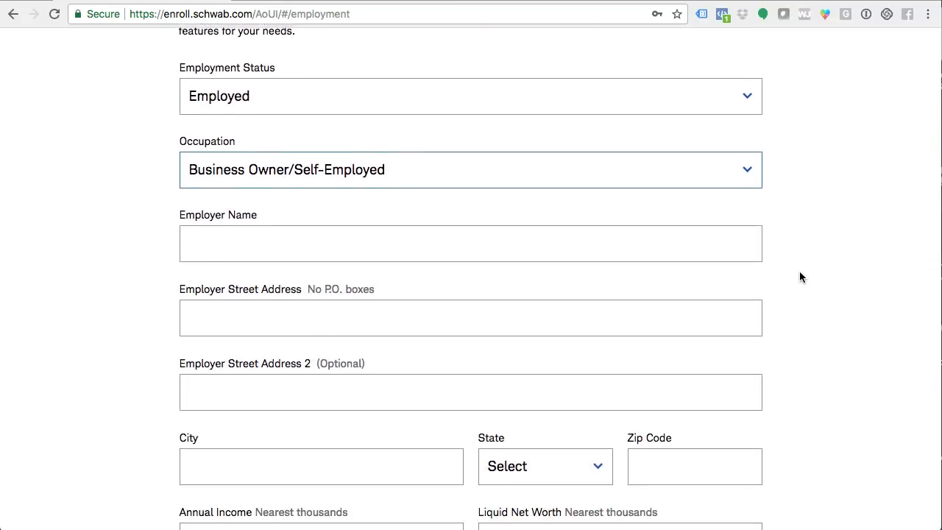
# Step: Enter the employer's name and street address
pyautogui.click(433, 228)
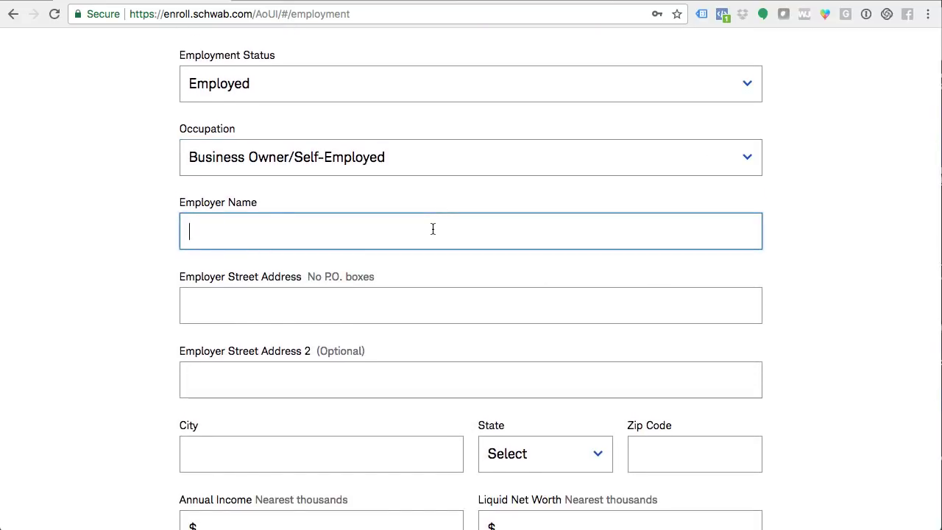
pyautogui.write('John Do')
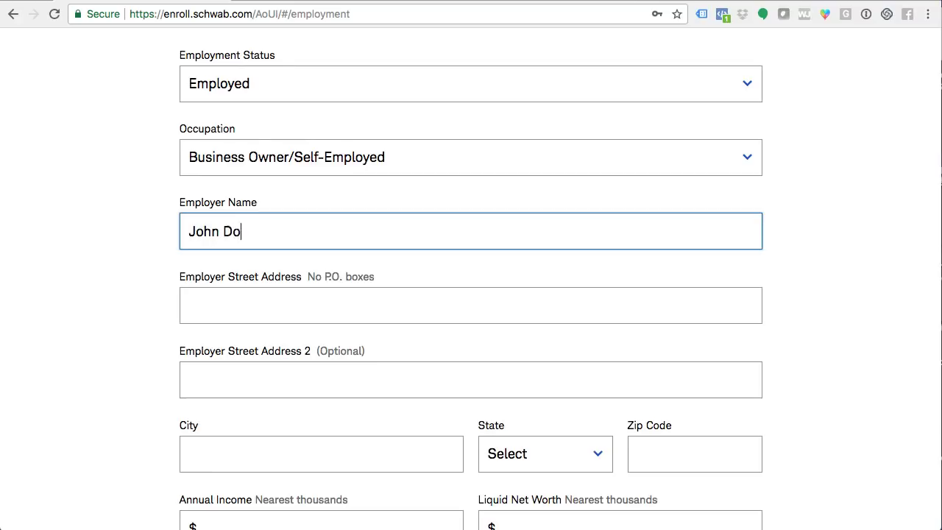
pyautogui.write('e Enterprises')
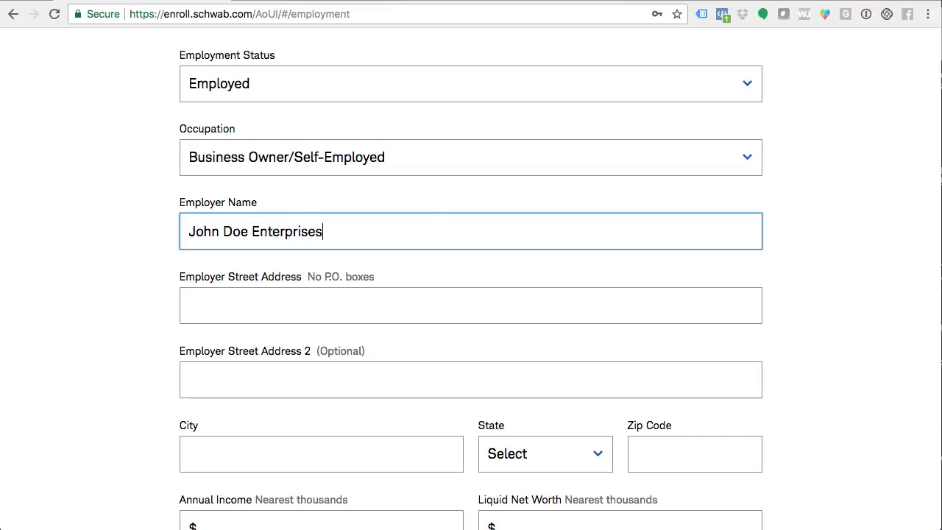
pyautogui.scroll(-1, 552, 294)
pyautogui.click(490, 292)
pyautogui.write('1')
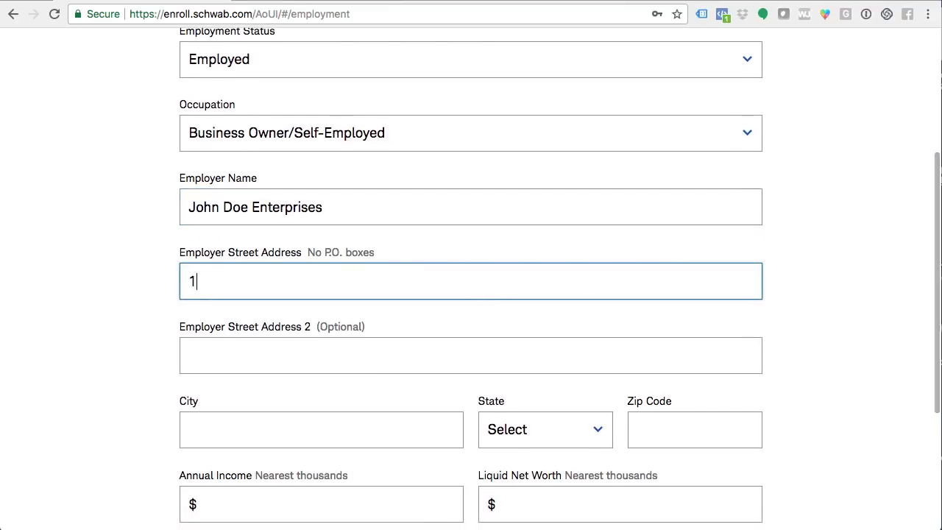
pyautogui.write('23 ')
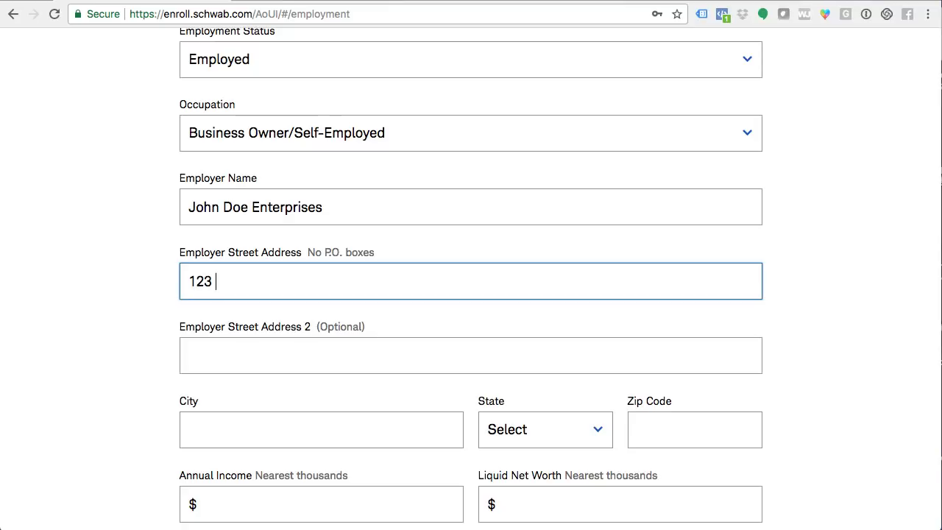
pyautogui.write('Doe Enterprise Lane')
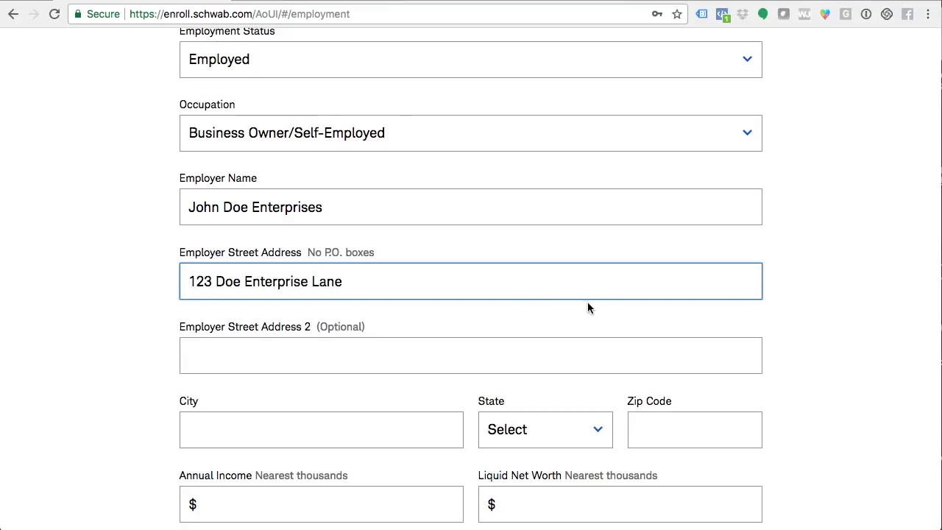
# Step: Fill in the employer's city, state and zip code
pyautogui.scroll(-2, 581, 302)
pyautogui.click(381, 362)
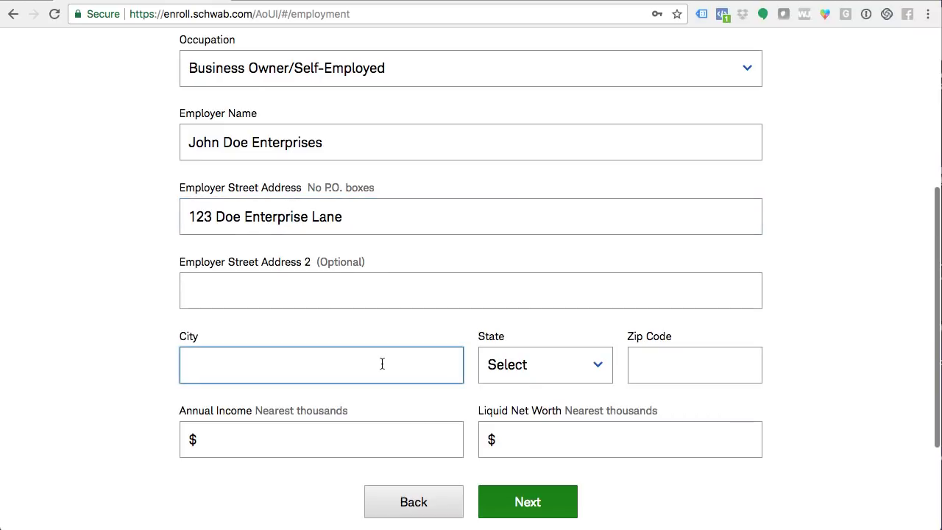
pyautogui.write('Detroit')
pyautogui.press('Tab')
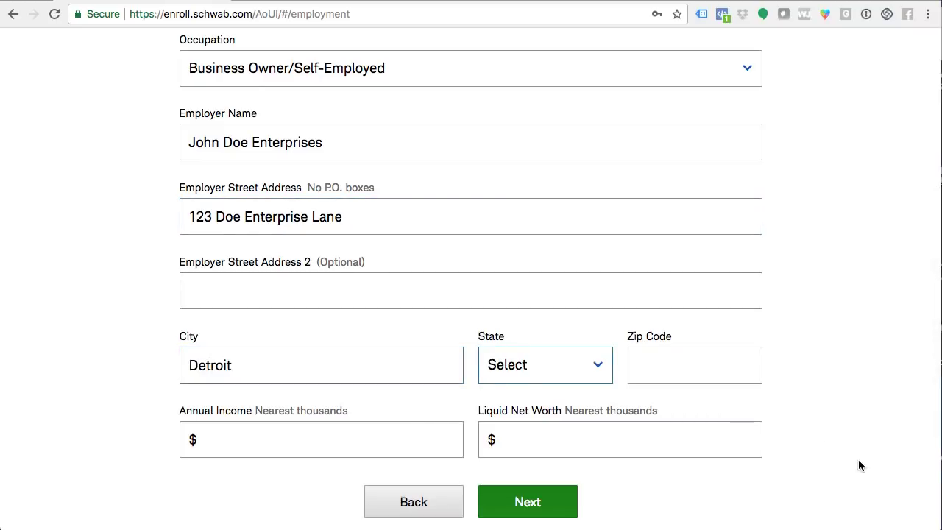
pyautogui.click(593, 377)
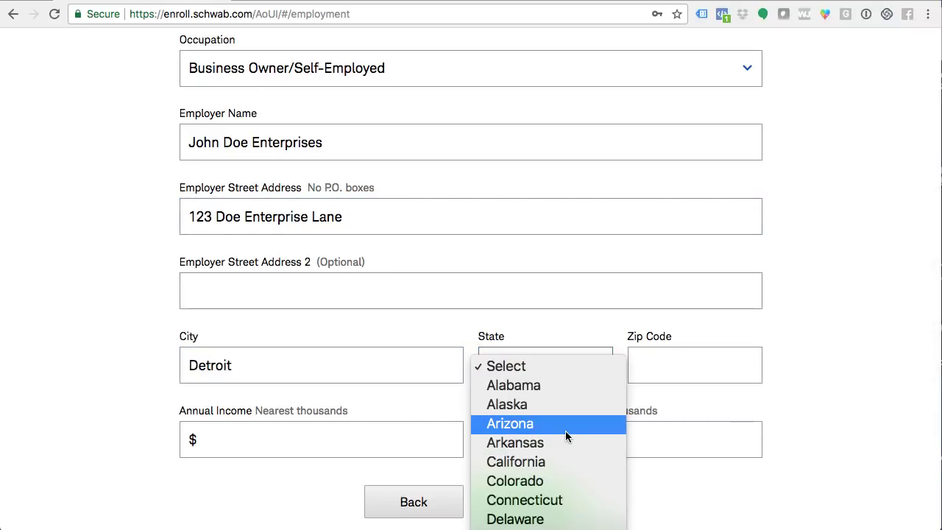
pyautogui.scroll(-10, 565, 437)
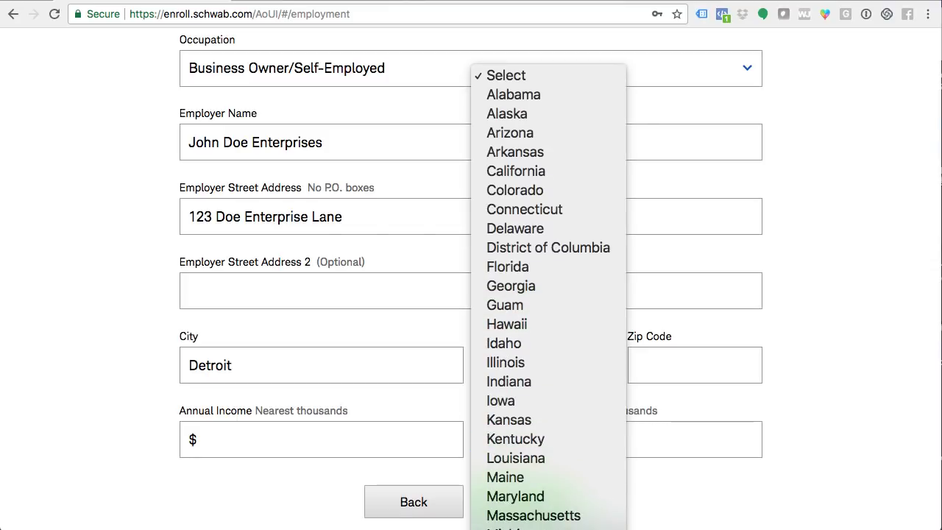
pyautogui.click(530, 521)
pyautogui.click(666, 353)
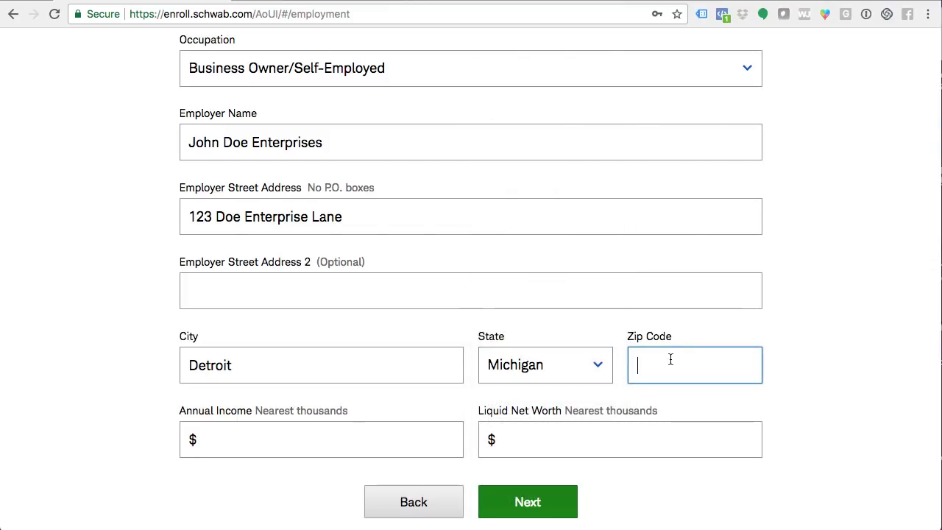
pyautogui.write('48234')
pyautogui.click(810, 385)
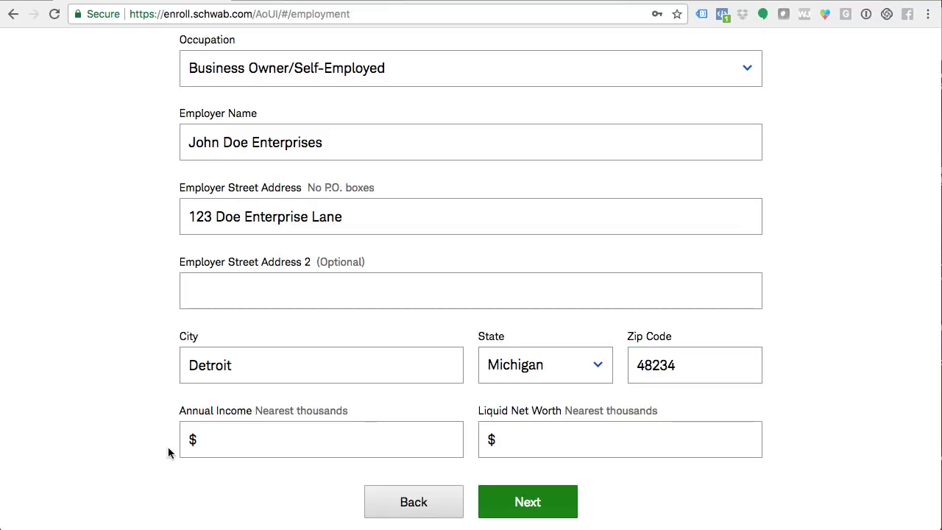
# Step: Enter $50,000 as annual income and $70,000 as liquid net worth
pyautogui.click(242, 441)
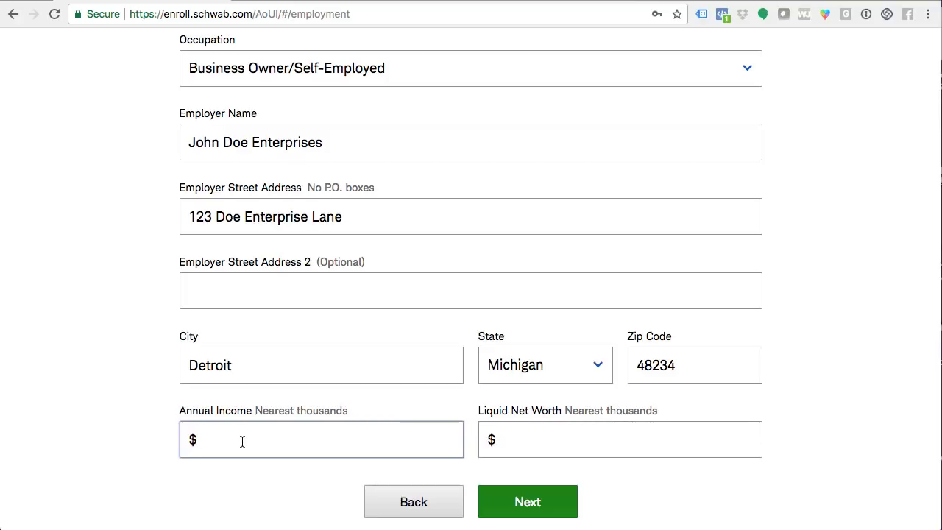
pyautogui.write('50000')
pyautogui.press('BackSpace')
pyautogui.press('BackSpace')
pyautogui.press('BackSpace')
pyautogui.press('BackSpace')
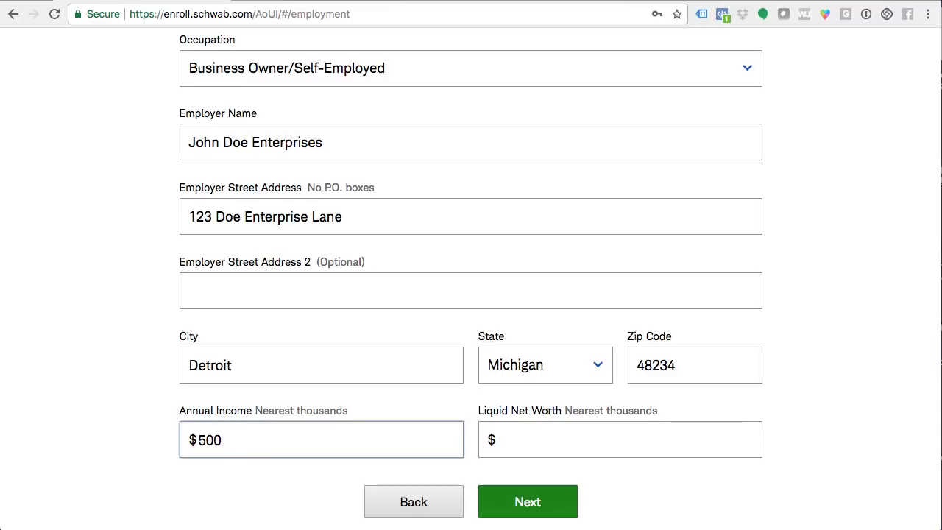
pyautogui.write('0,0')
pyautogui.write('00')
pyautogui.press('Tab')
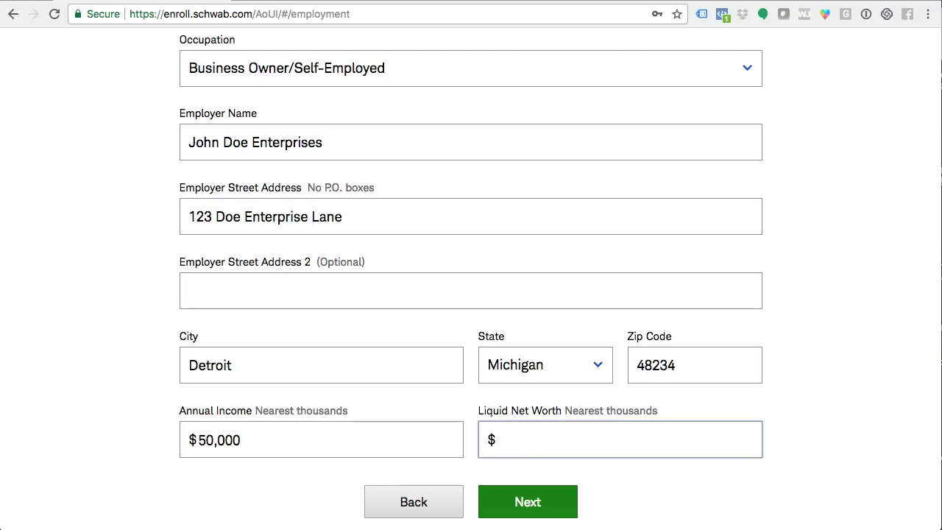
pyautogui.write('70000')
pyautogui.click(637, 483)
pyautogui.scroll(-2, 550, 493)
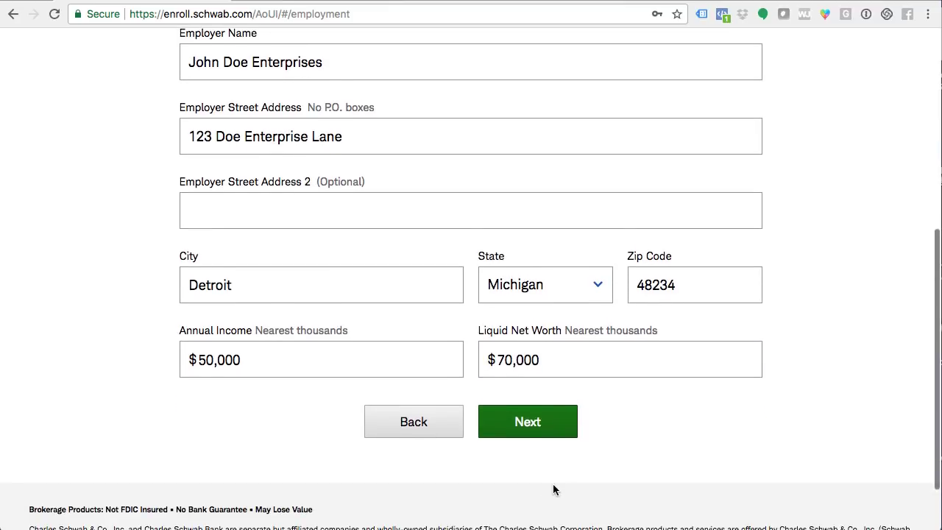
# Step: Continue past the employment page and answer No to the exchange/FINRA affiliation question
pyautogui.click(542, 431)
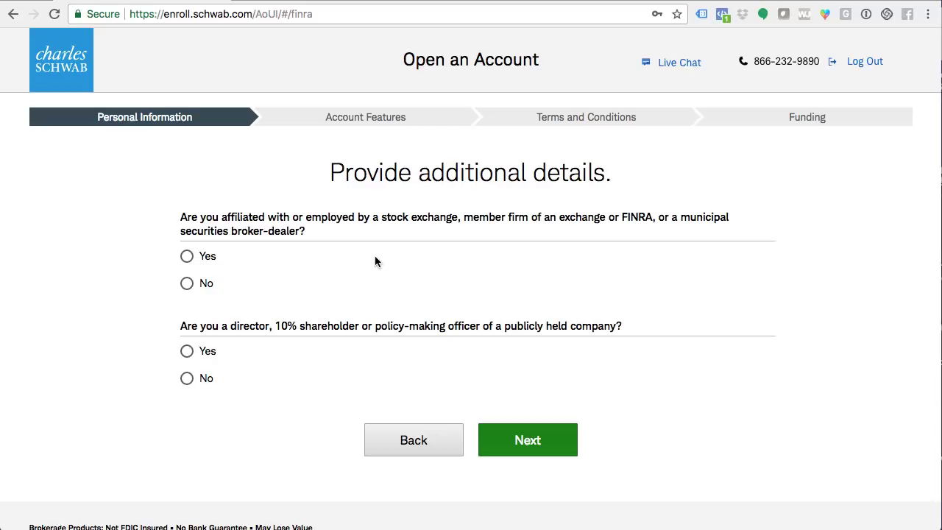
pyautogui.scroll(-1, 374, 257)
pyautogui.click(189, 276)
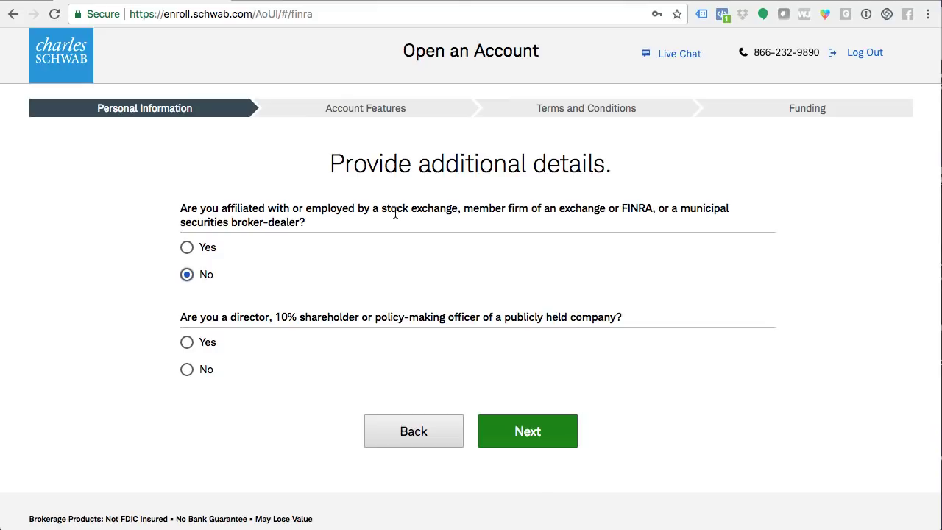
# Step: Leave the FINRA question at No, answer No on the public-company officer question, and continue
pyautogui.click(186, 247)
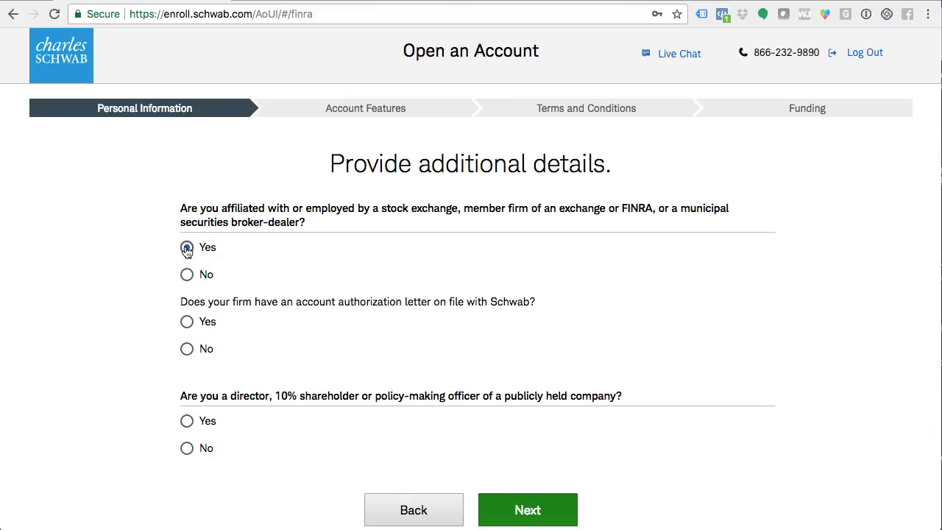
pyautogui.scroll(-2, 413, 291)
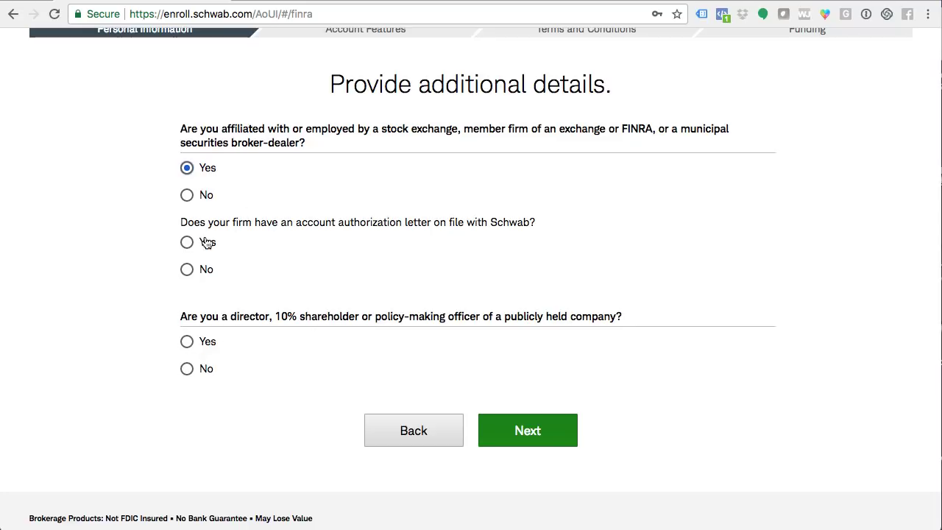
pyautogui.click(186, 200)
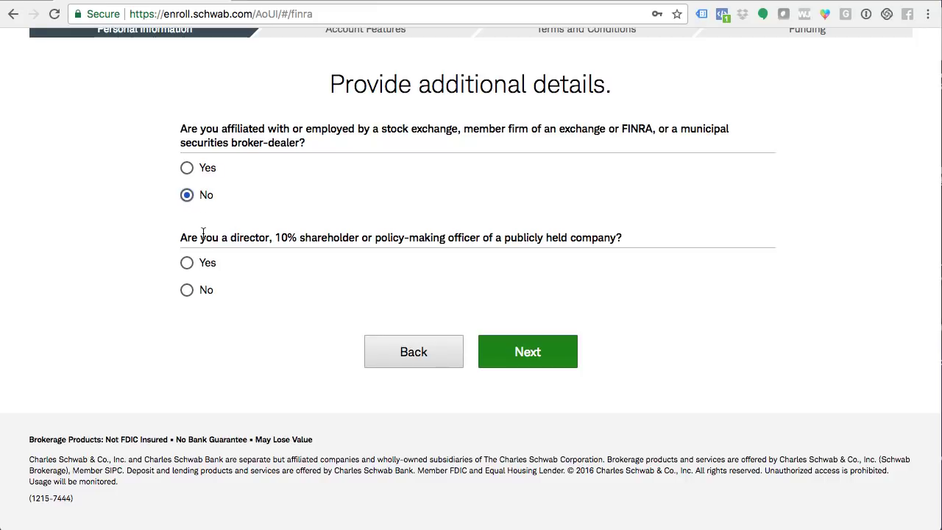
pyautogui.click(188, 291)
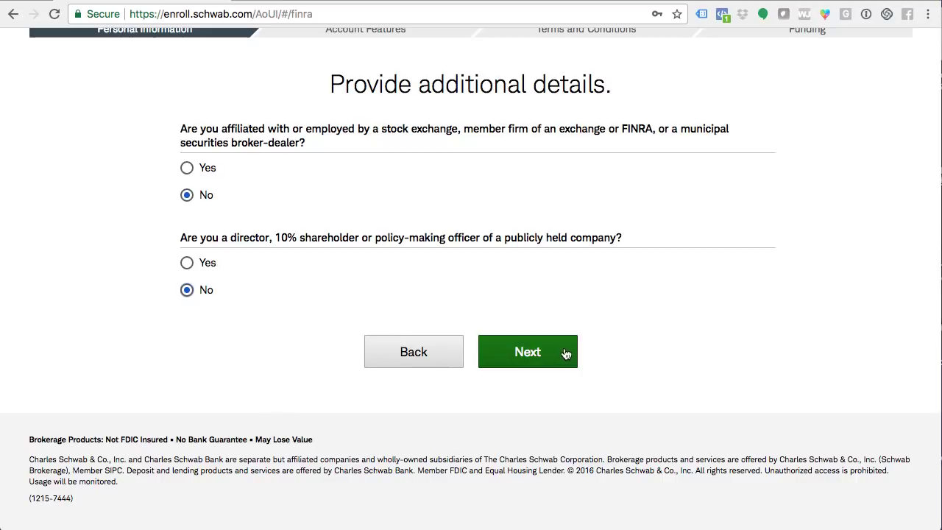
pyautogui.click(541, 352)
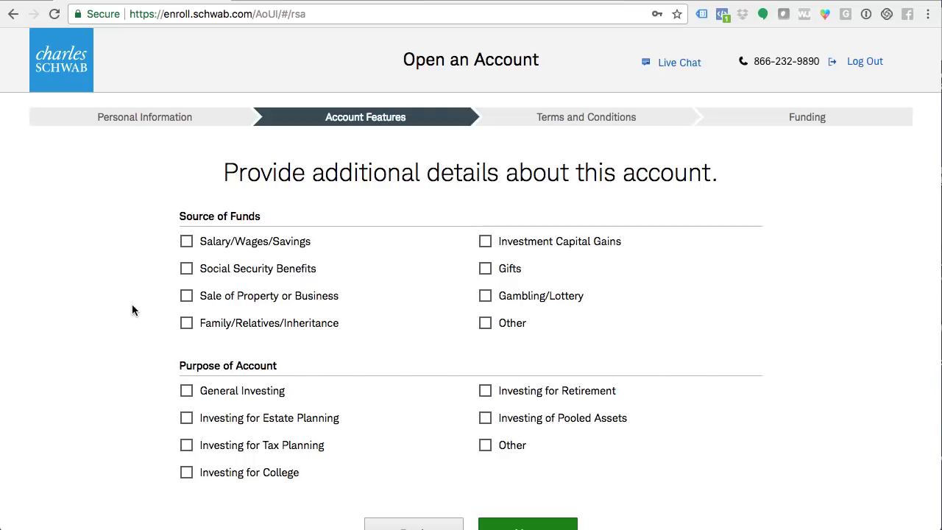
# Step: Check Salary/Wages/Savings as the only source of funds, toggling Other and Social Security off
pyautogui.click(188, 242)
pyautogui.click(488, 324)
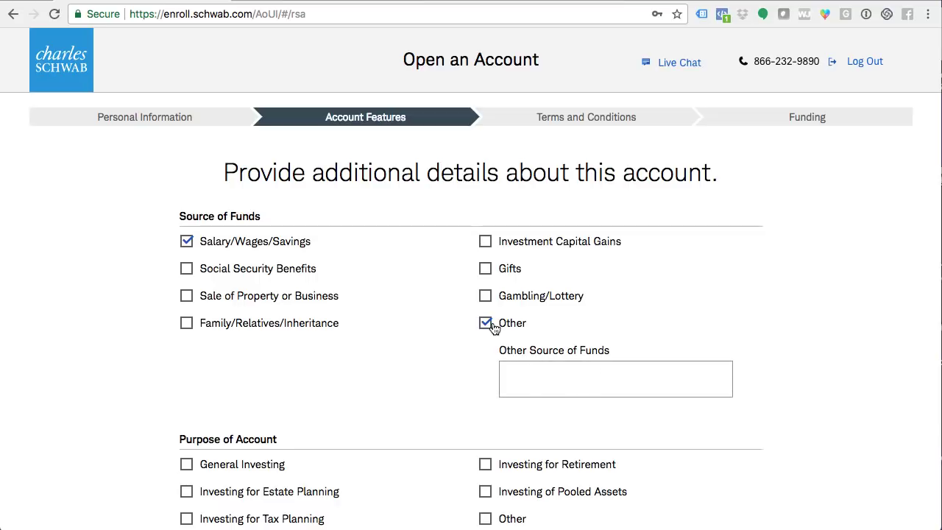
pyautogui.click(487, 324)
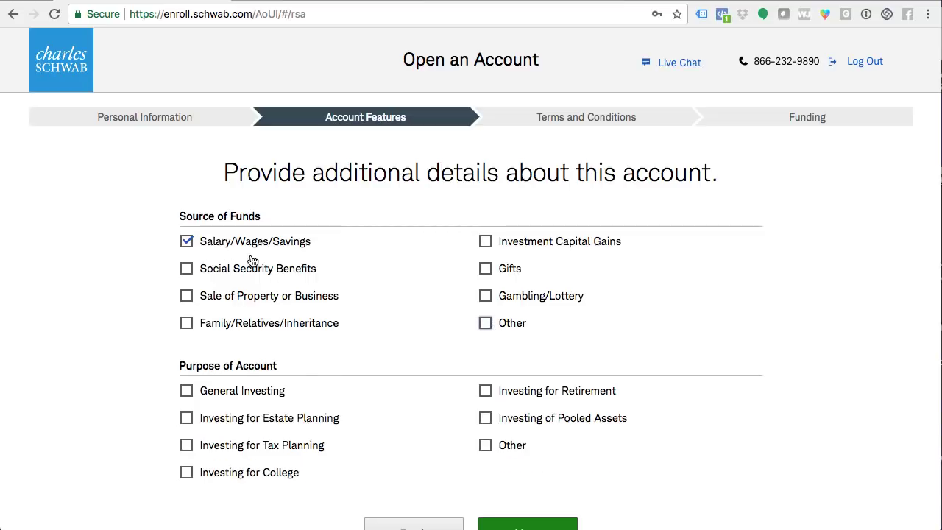
pyautogui.click(247, 278)
pyautogui.click(204, 259)
# Step: Mark General Investing as the account purpose and submit the account details
pyautogui.scroll(-3, 627, 311)
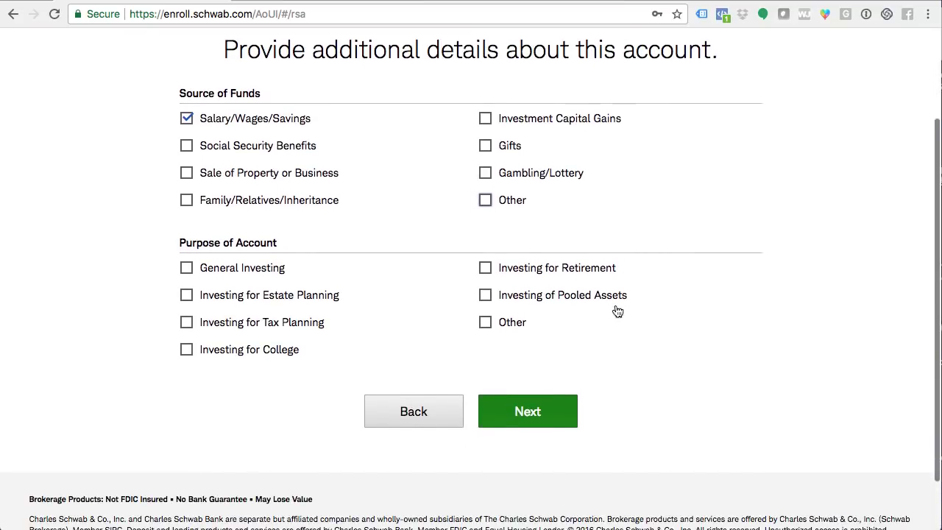
pyautogui.scroll(1, 287, 273)
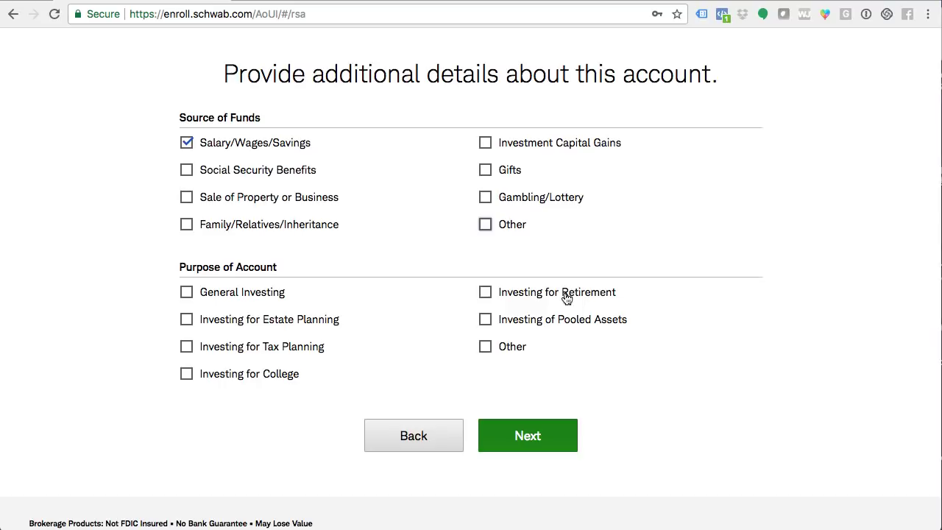
pyautogui.scroll(1, 564, 298)
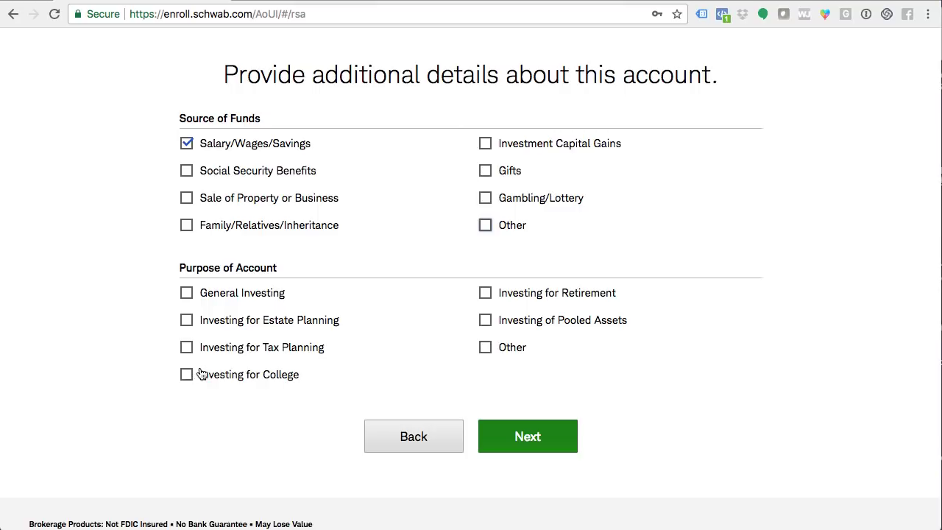
pyautogui.click(187, 294)
pyautogui.scroll(-1, 189, 301)
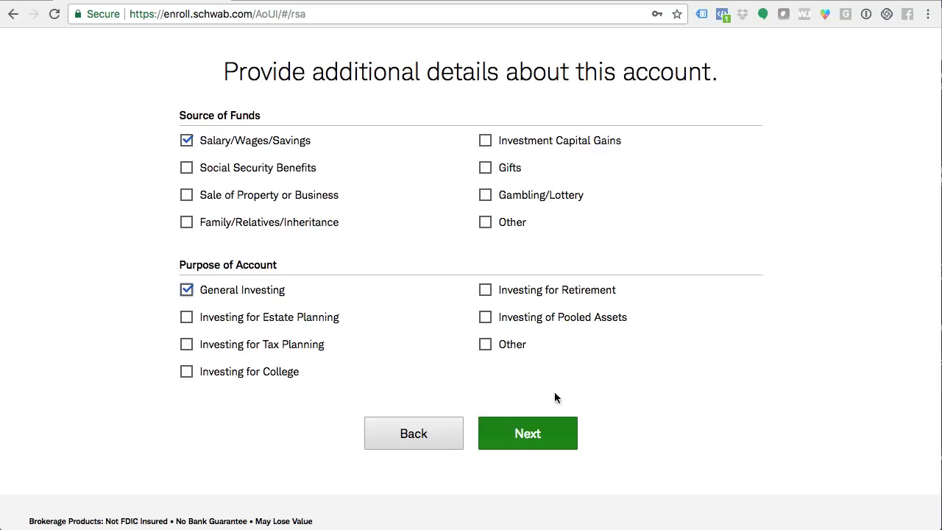
pyautogui.click(552, 437)
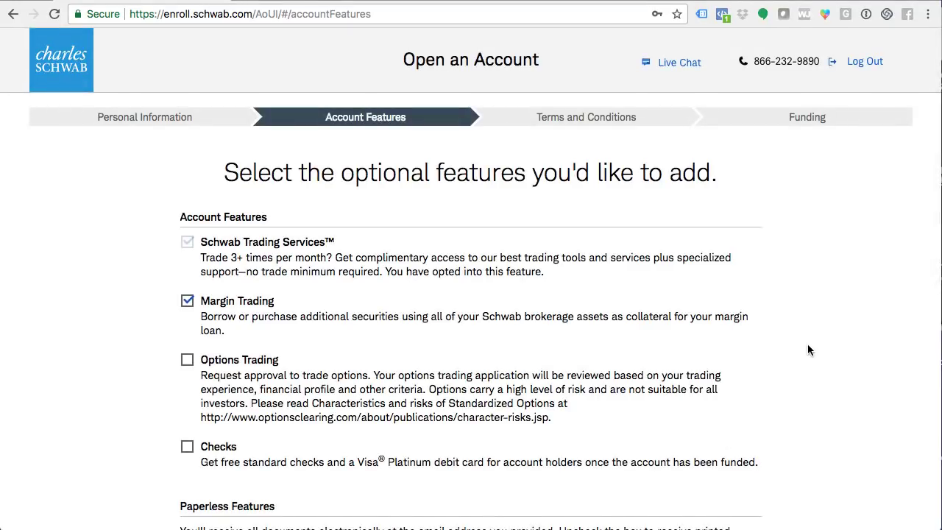
# Step: Toggle Margin Trading off and back on so it ends checked
pyautogui.scroll(-1, 809, 315)
pyautogui.scroll(1, 808, 315)
pyautogui.click(187, 302)
pyautogui.click(188, 308)
# Step: Check Options Trading under Account Features, leaving it checked after toggling it once
pyautogui.scroll(-3, 246, 320)
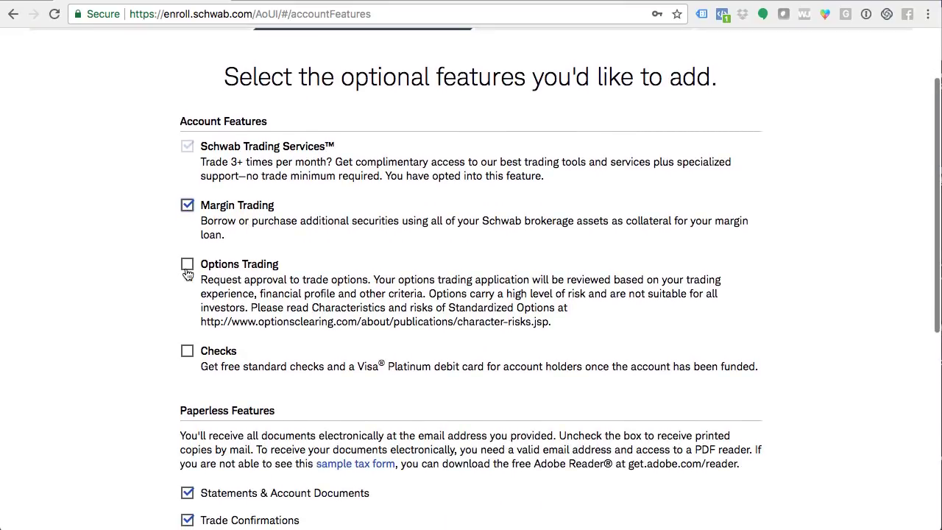
pyautogui.scroll(-1, 188, 274)
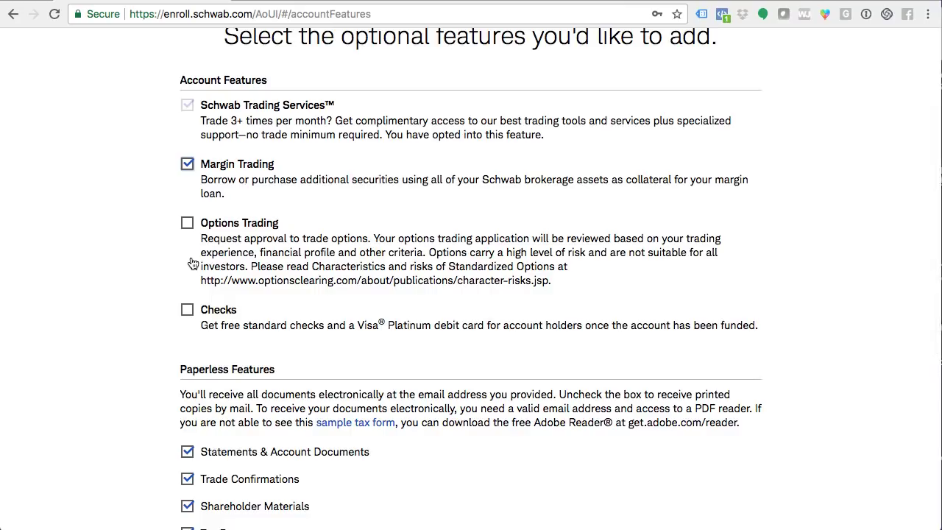
pyautogui.click(188, 223)
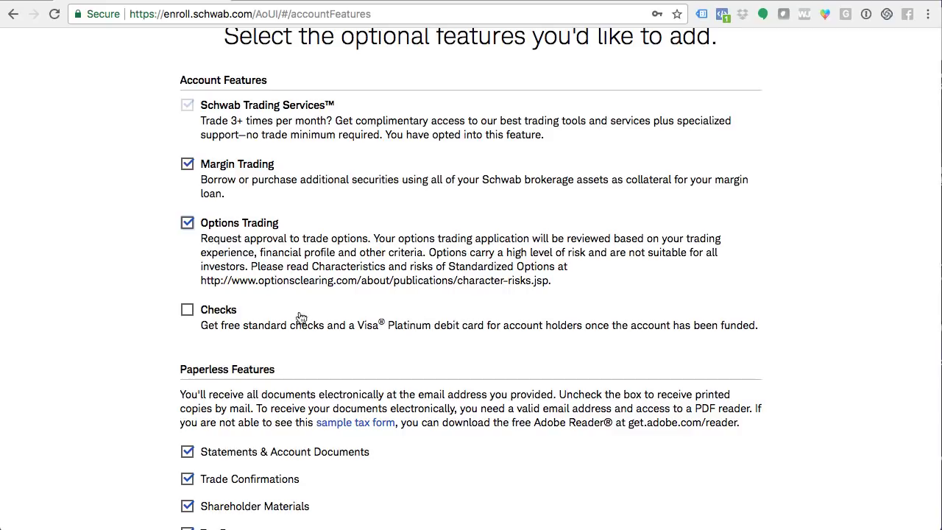
pyautogui.click(188, 227)
pyautogui.click(188, 228)
pyautogui.scroll(-1, 190, 230)
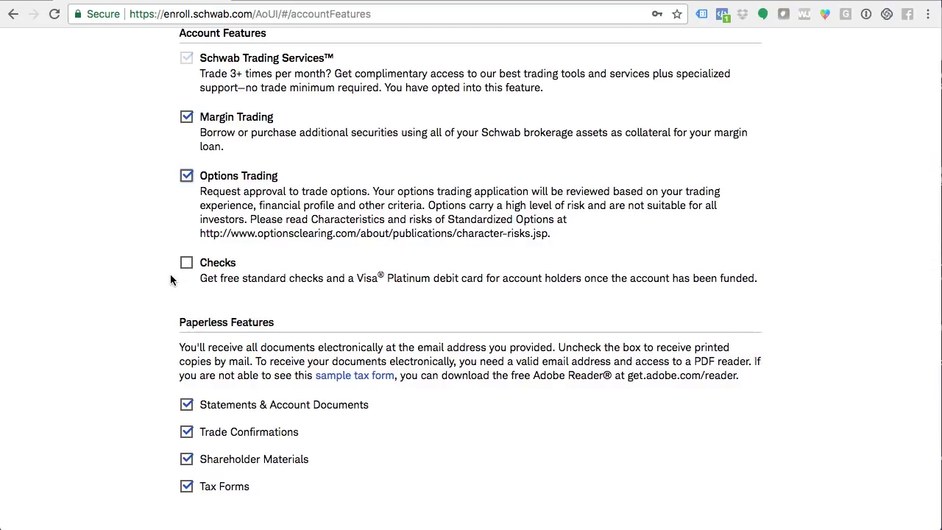
pyautogui.scroll(1, 171, 280)
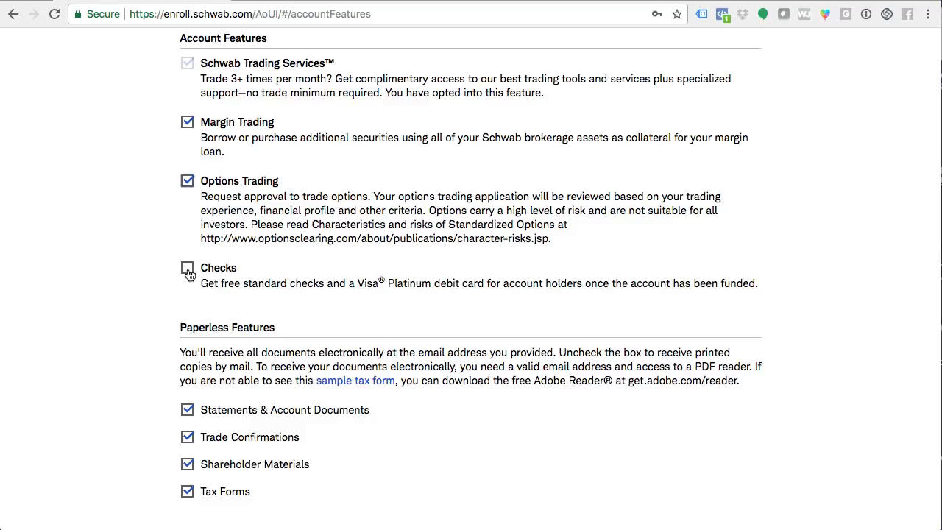
pyautogui.scroll(-2, 449, 328)
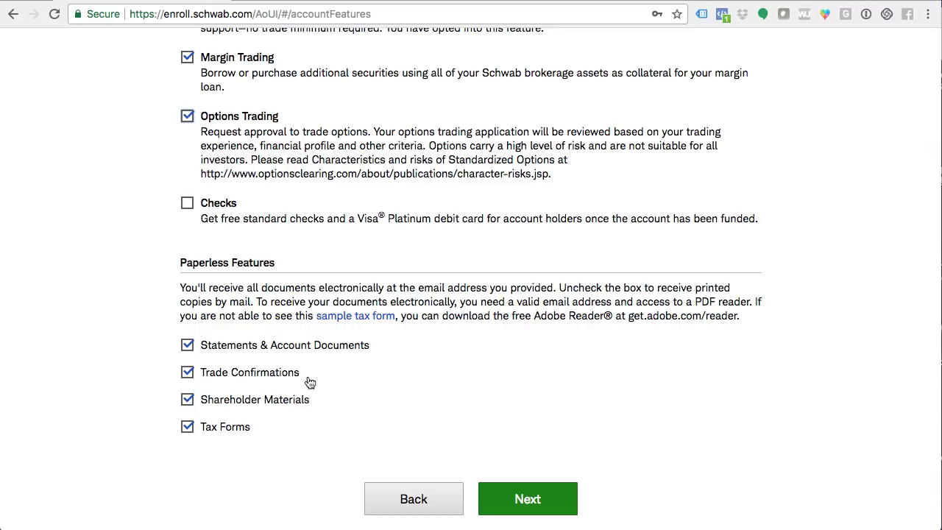
pyautogui.click(187, 346)
pyautogui.click(188, 373)
pyautogui.click(188, 399)
pyautogui.click(187, 427)
pyautogui.click(188, 345)
pyautogui.click(188, 373)
pyautogui.click(187, 400)
pyautogui.click(187, 427)
# Step: Continue to the options page, expand Level 3 details and select Level 3
pyautogui.click(543, 498)
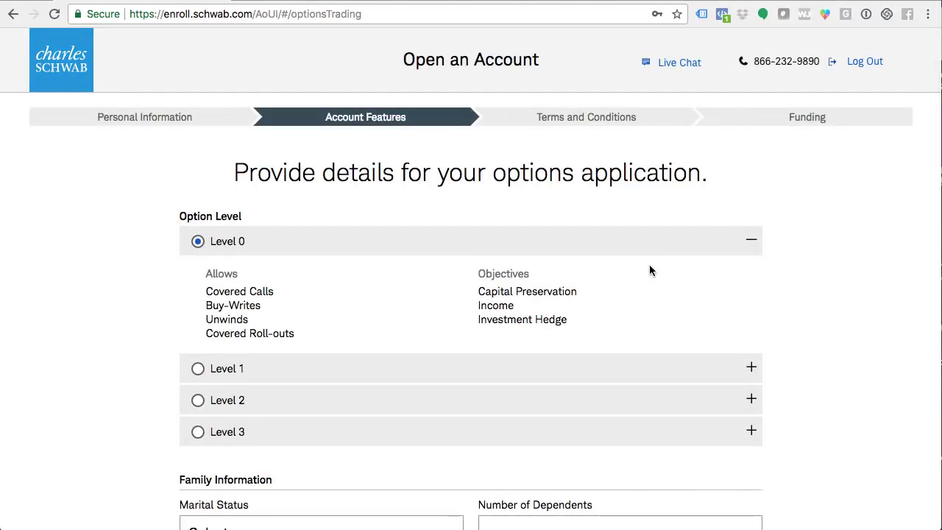
pyautogui.scroll(-3, 762, 280)
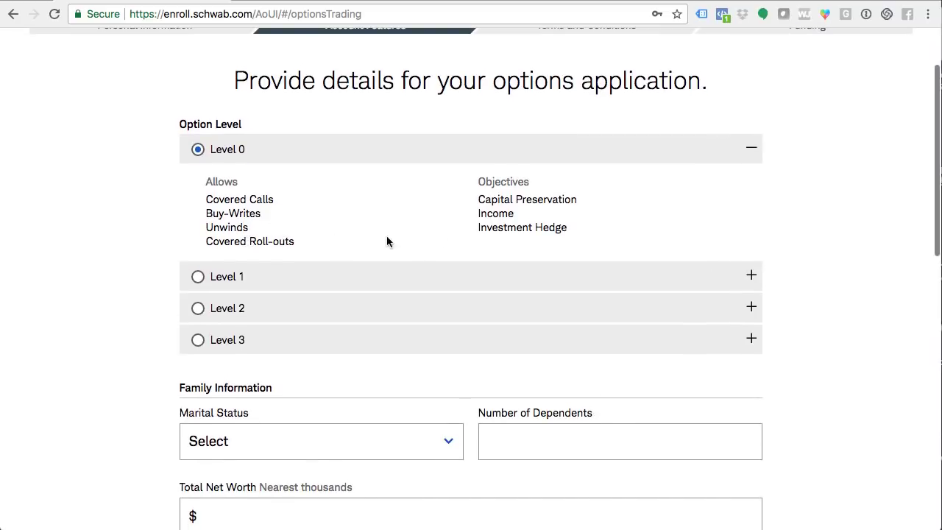
pyautogui.click(749, 340)
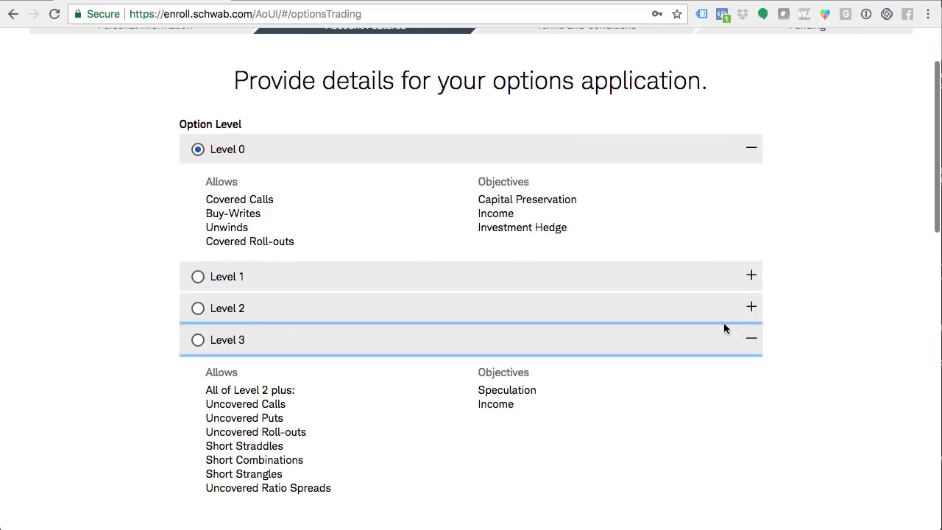
pyautogui.click(197, 340)
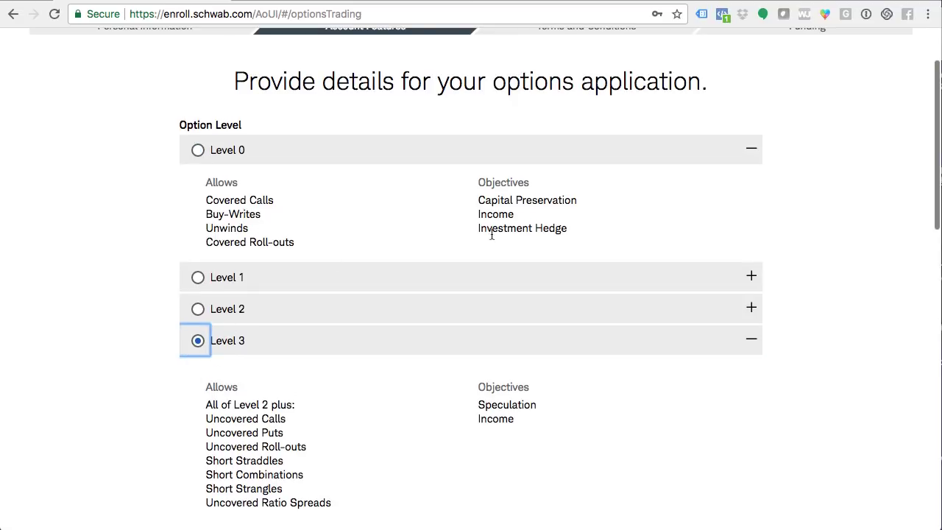
# Step: Switch the option level back to Level 0
pyautogui.scroll(-3, 253, 254)
pyautogui.scroll(2, 253, 255)
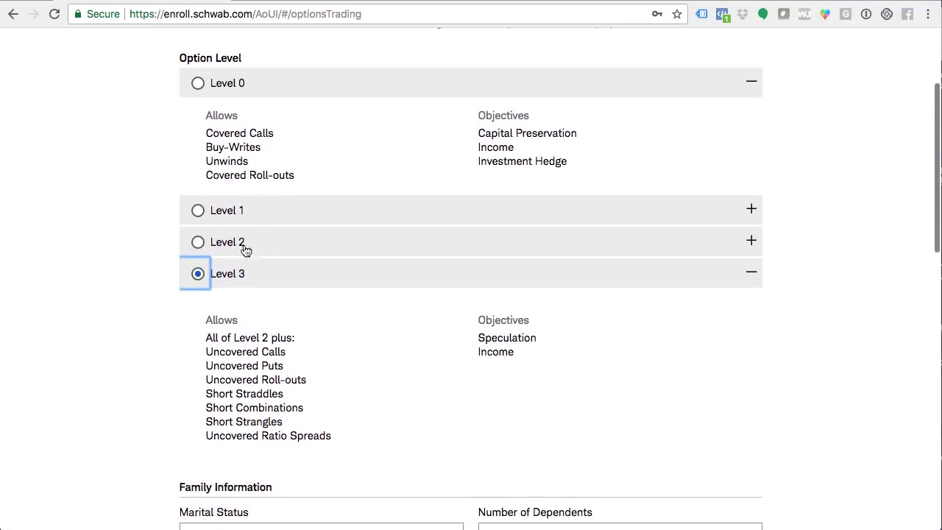
pyautogui.click(199, 85)
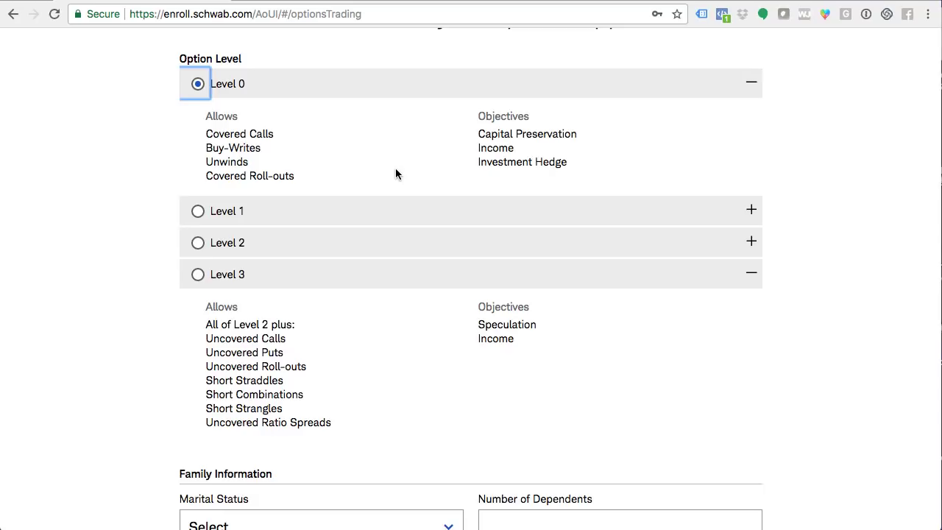
pyautogui.moveTo(205, 176); pyautogui.dragTo(240, 175)
pyautogui.click(301, 177)
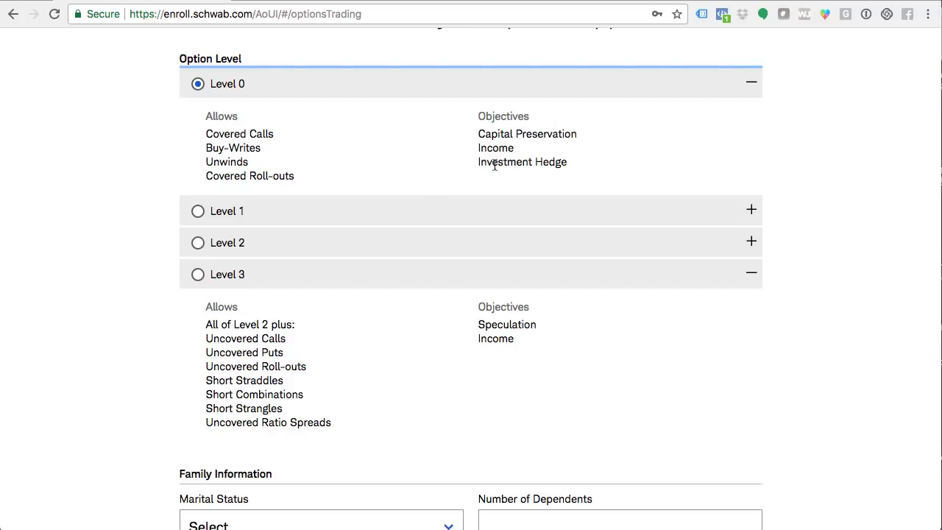
pyautogui.click(750, 210)
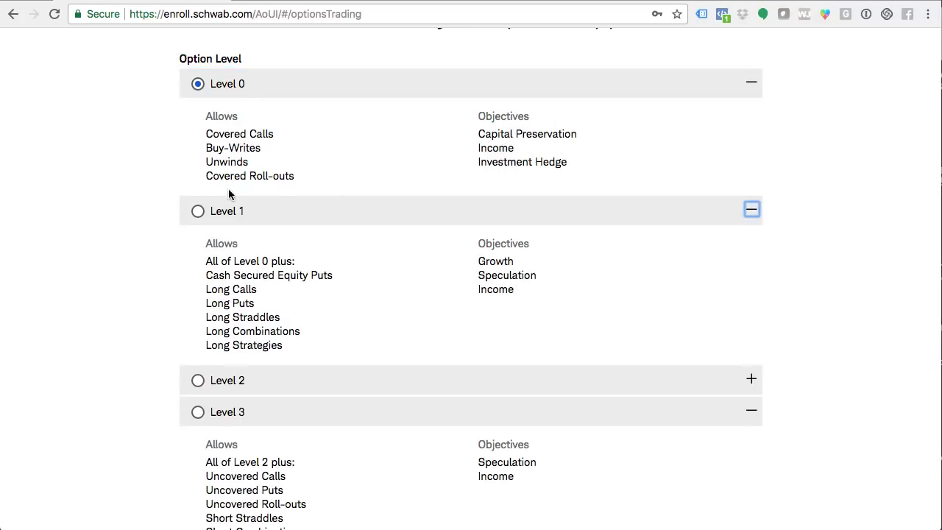
pyautogui.click(199, 212)
pyautogui.scroll(-1, 326, 223)
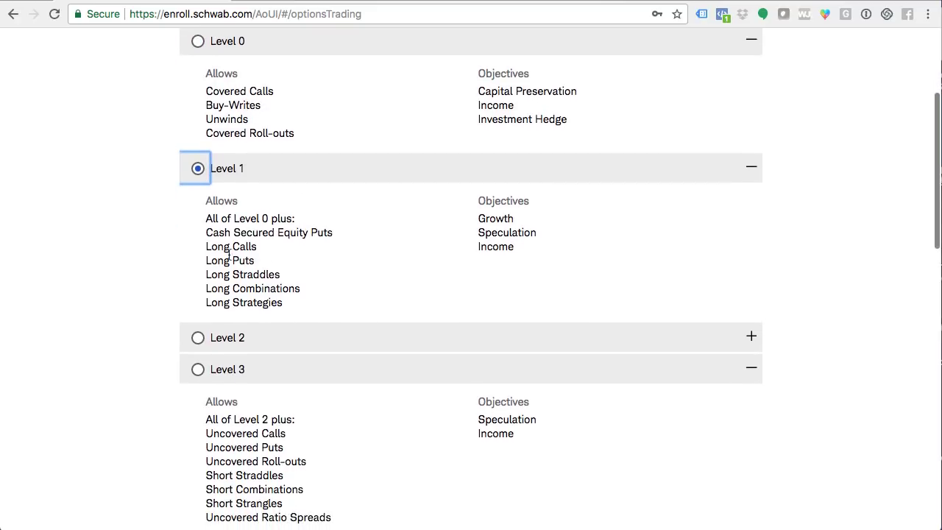
pyautogui.moveTo(205, 247); pyautogui.dragTo(267, 254)
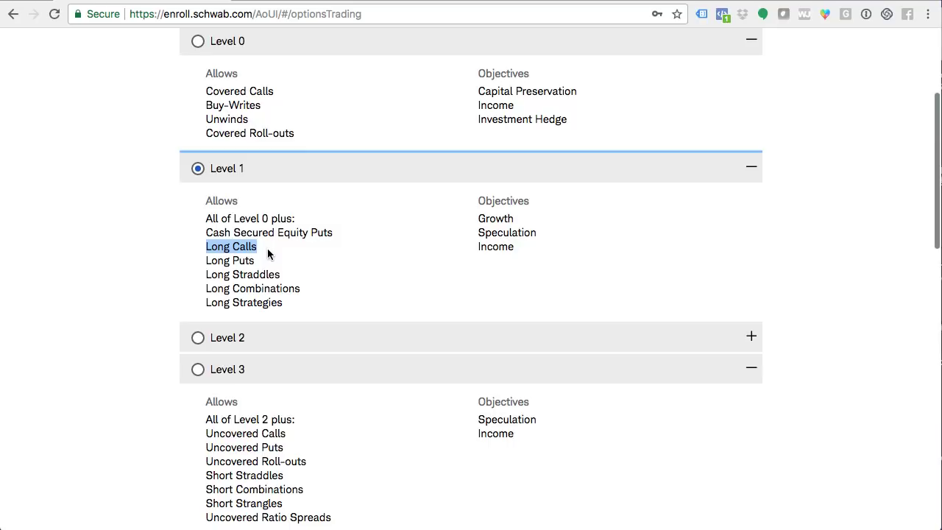
pyautogui.moveTo(205, 266); pyautogui.dragTo(281, 278)
pyautogui.moveTo(211, 289); pyautogui.dragTo(287, 308)
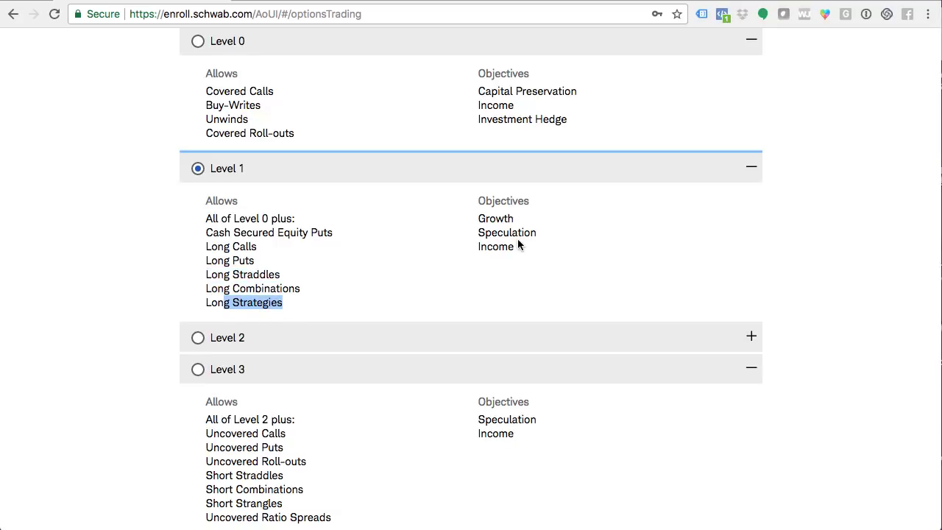
pyautogui.moveTo(485, 217); pyautogui.dragTo(536, 233)
pyautogui.moveTo(475, 246); pyautogui.dragTo(520, 248)
pyautogui.click(478, 265)
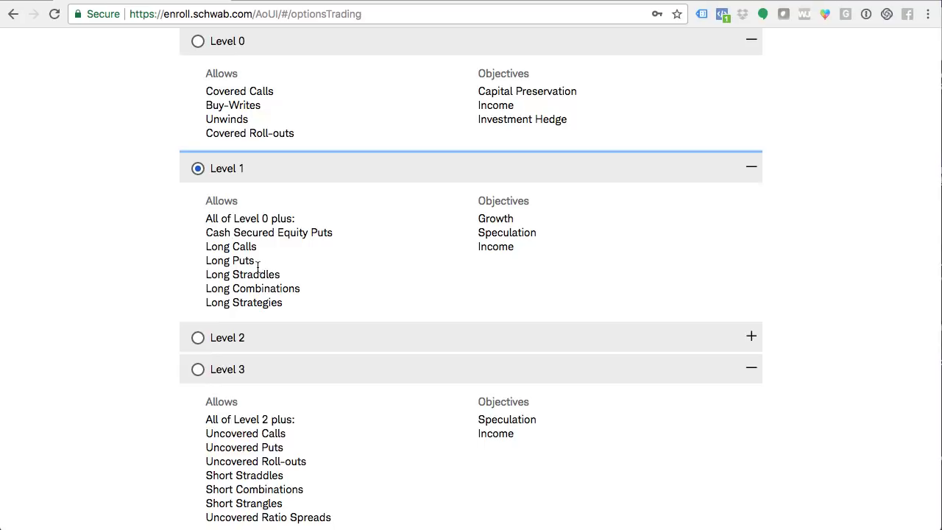
pyautogui.click(198, 337)
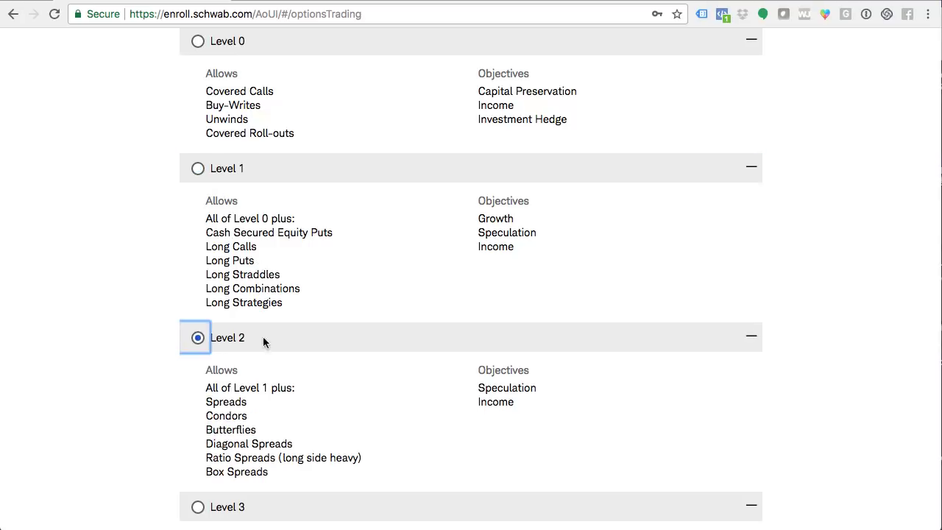
pyautogui.scroll(-1, 369, 331)
pyautogui.scroll(-1, 369, 330)
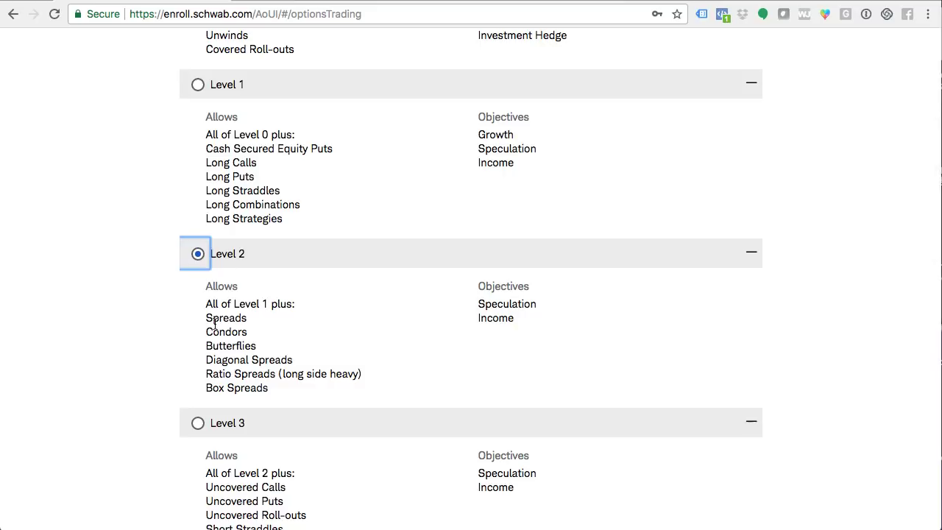
pyautogui.moveTo(205, 322); pyautogui.dragTo(248, 344)
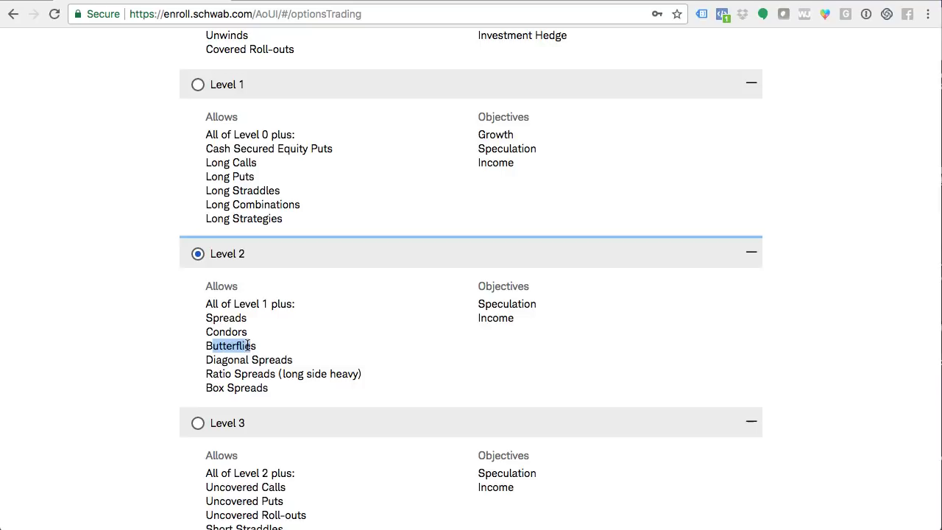
pyautogui.click(312, 355)
pyautogui.scroll(2, 290, 331)
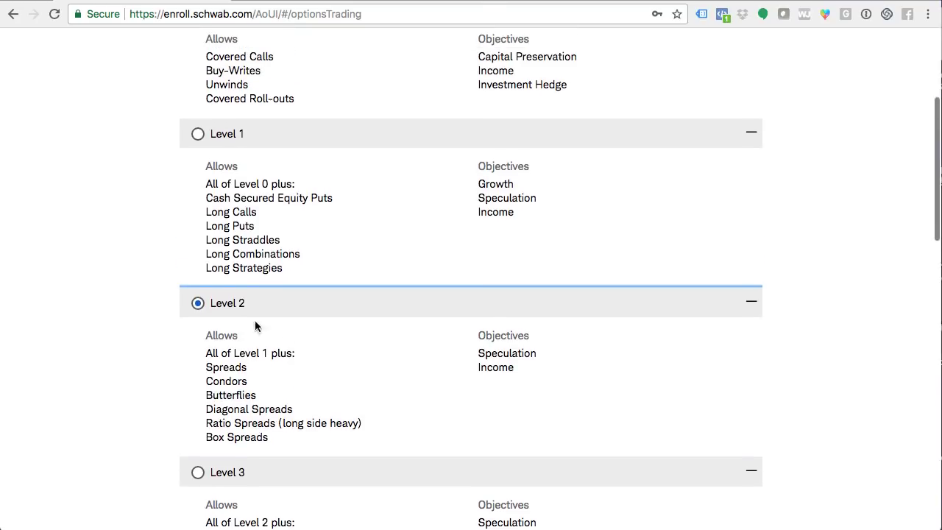
pyautogui.scroll(-3, 201, 322)
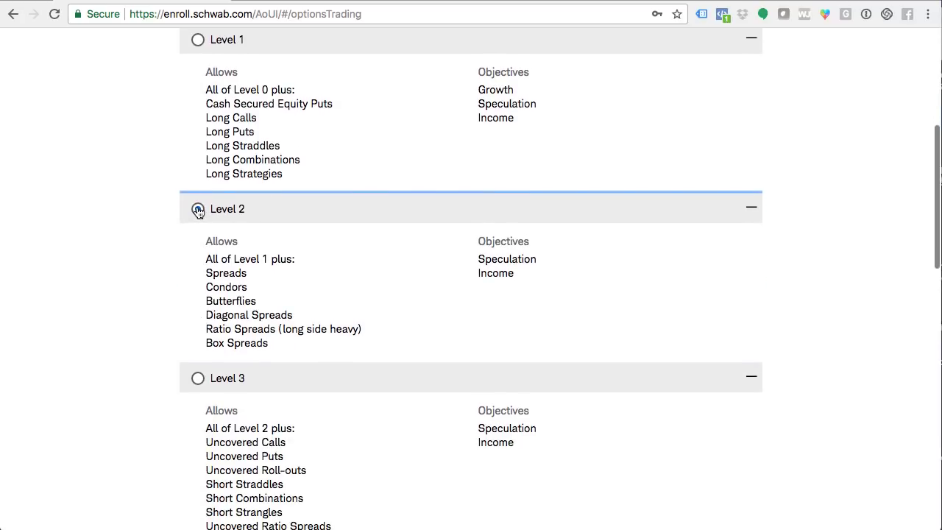
pyautogui.scroll(2, 198, 211)
pyautogui.click(198, 100)
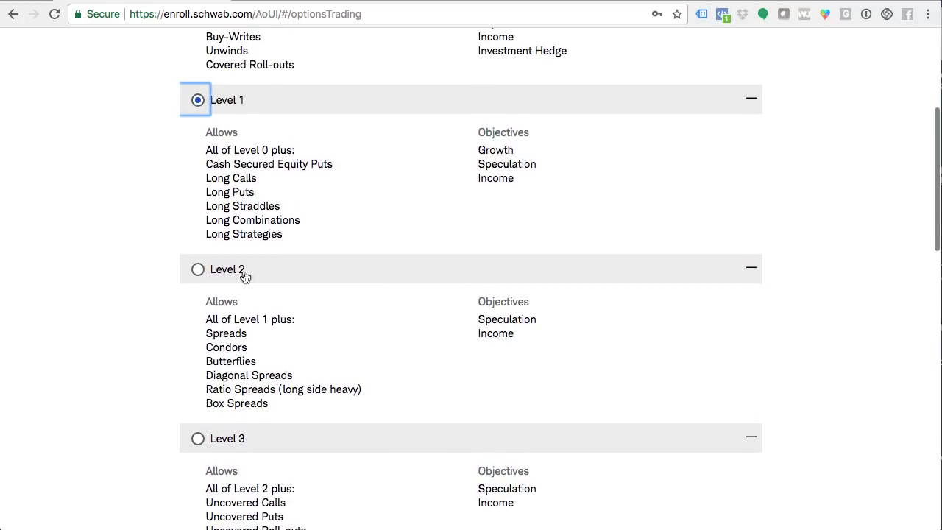
pyautogui.click(198, 270)
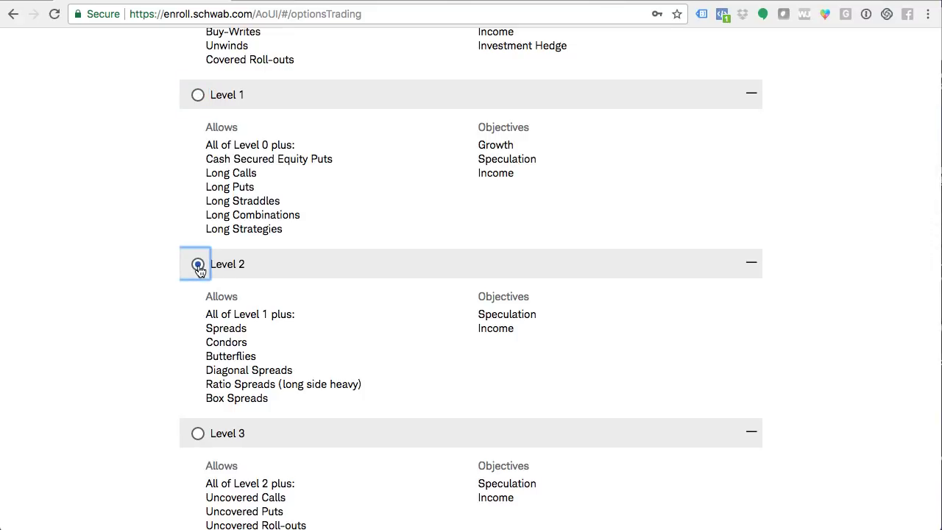
pyautogui.scroll(-1, 199, 270)
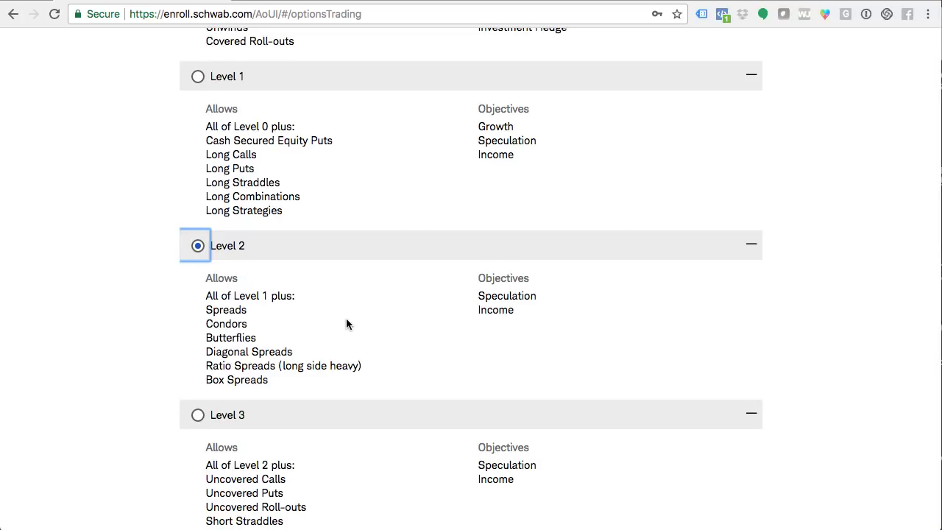
pyautogui.scroll(2, 343, 323)
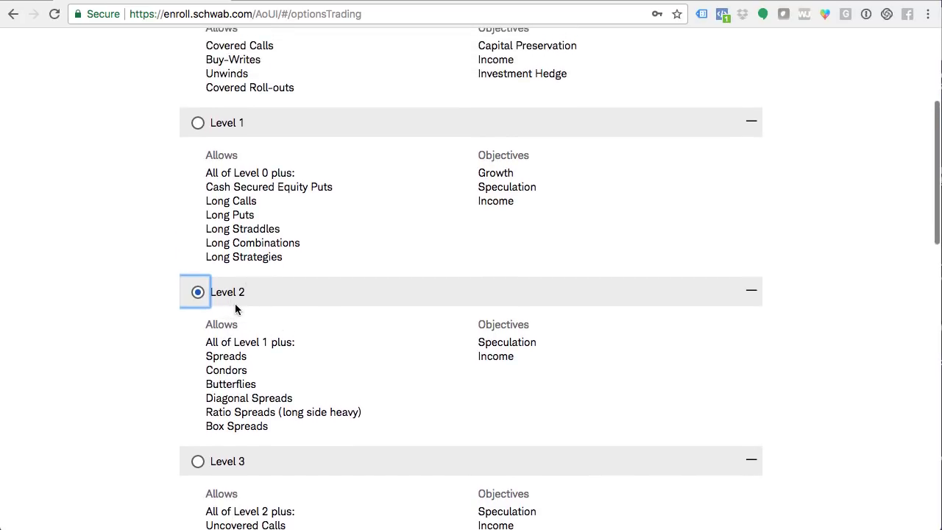
pyautogui.click(197, 125)
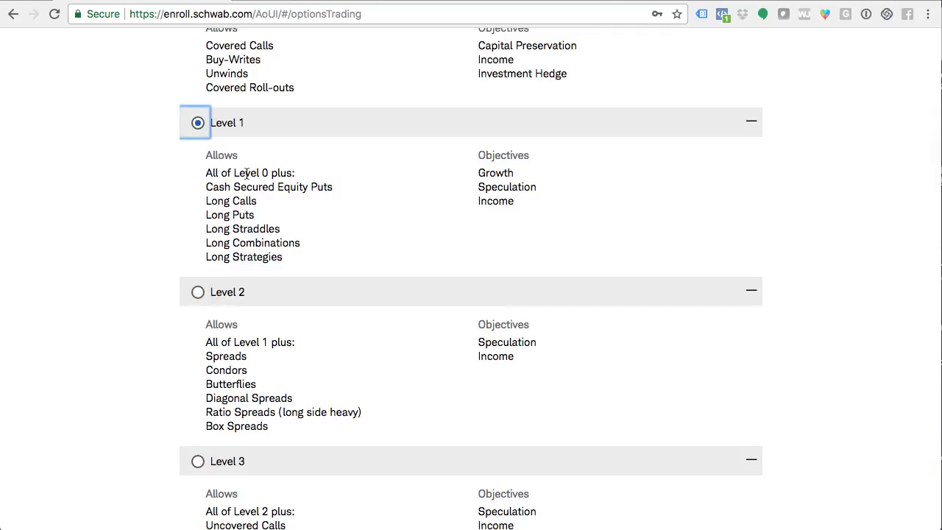
pyautogui.scroll(-3, 179, 195)
pyautogui.scroll(-2, 179, 192)
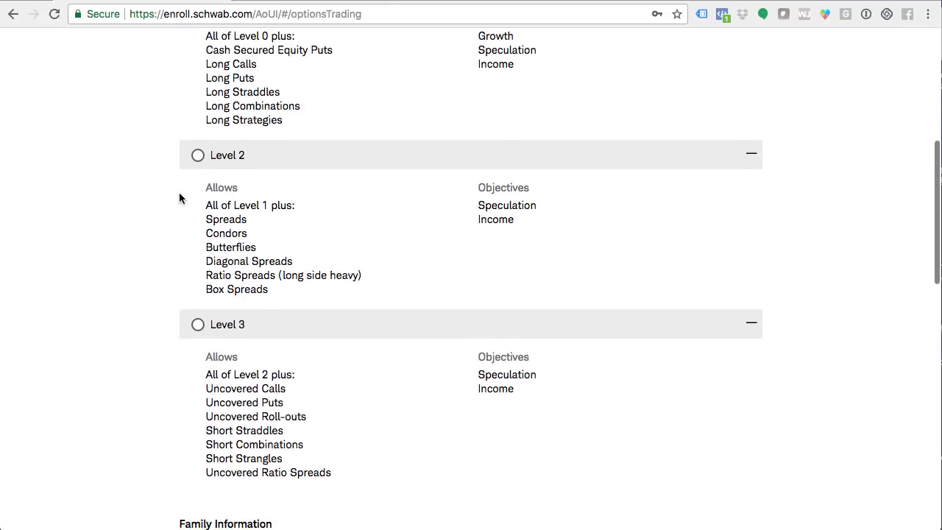
pyautogui.click(198, 261)
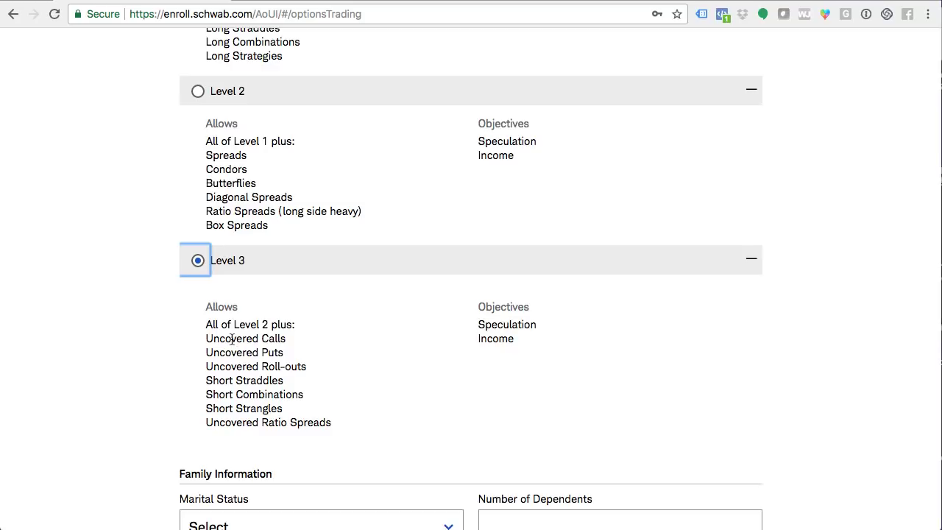
pyautogui.scroll(-2, 232, 339)
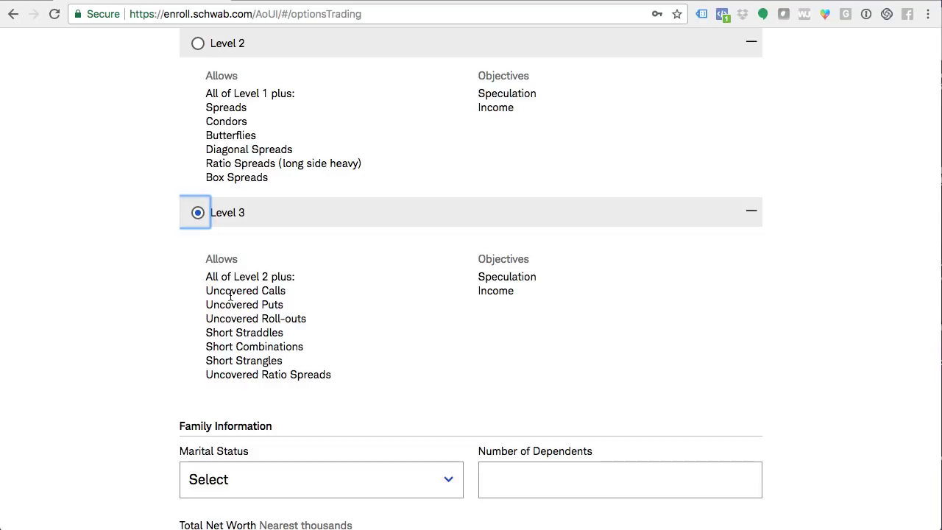
pyautogui.moveTo(206, 294); pyautogui.dragTo(285, 292)
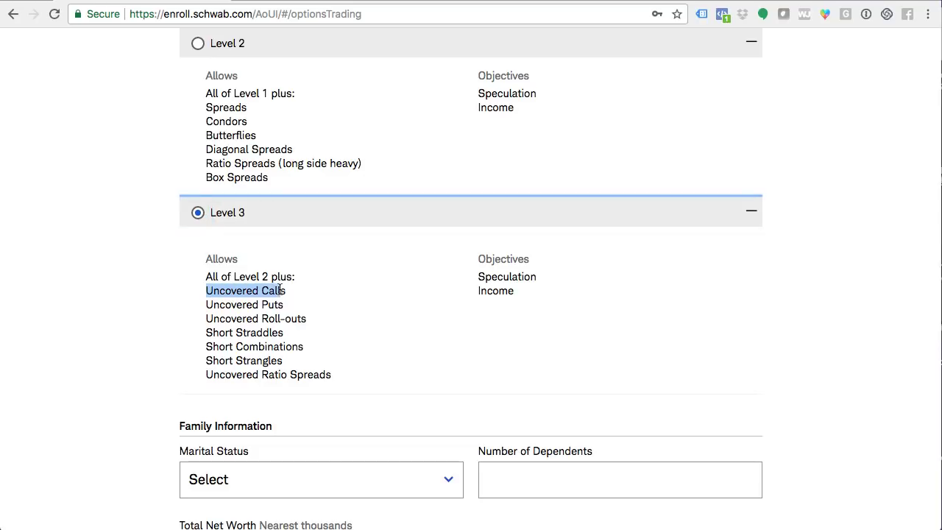
pyautogui.moveTo(207, 294); pyautogui.dragTo(285, 303)
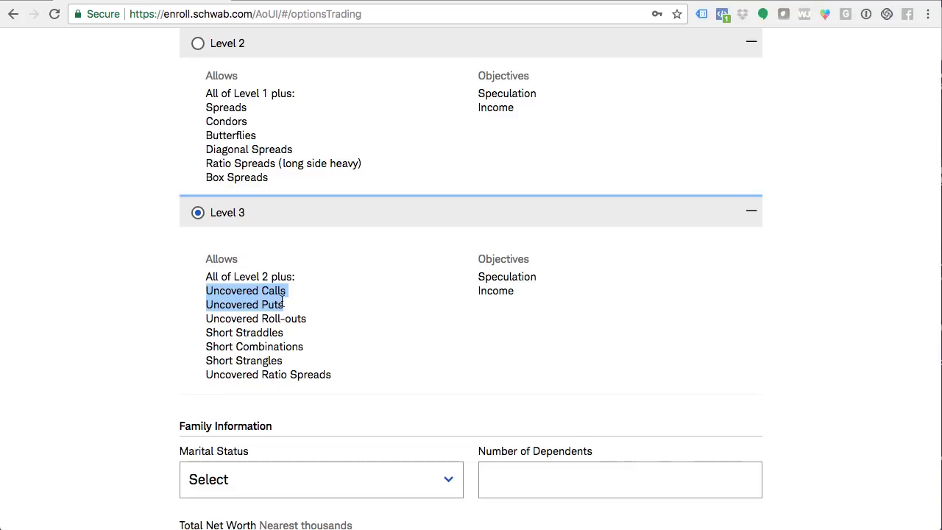
pyautogui.click(294, 304)
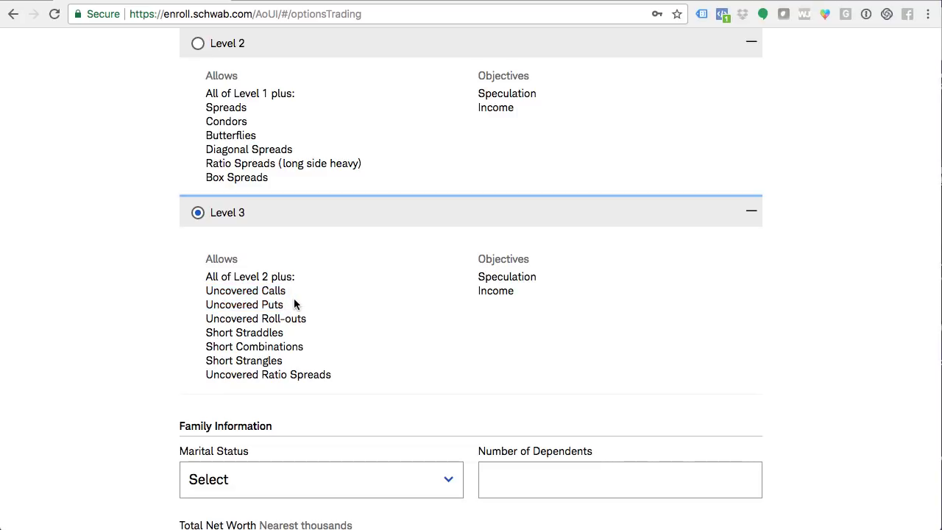
pyautogui.scroll(-1, 327, 303)
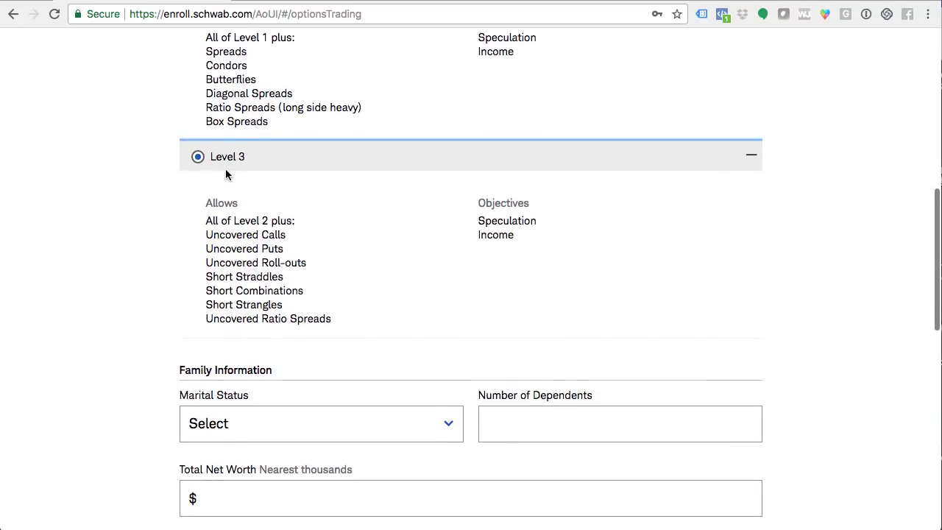
pyautogui.scroll(2, 301, 271)
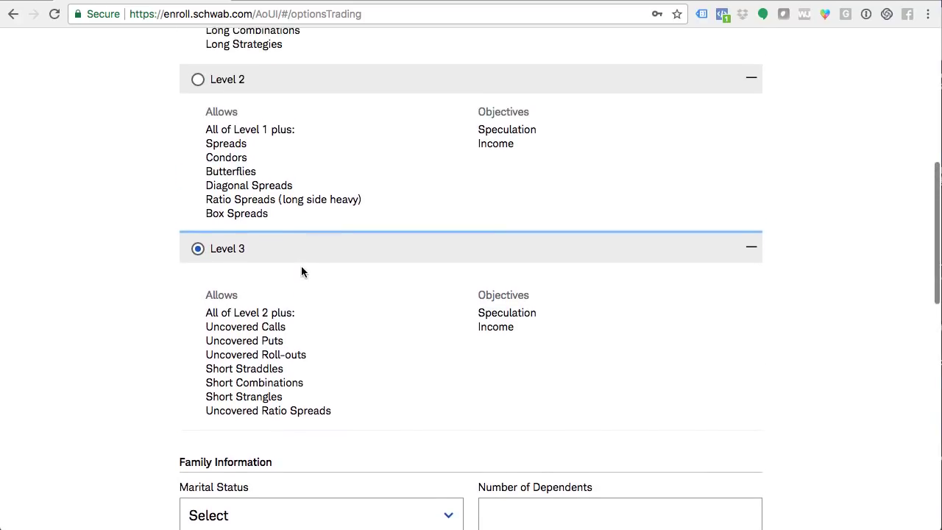
pyautogui.scroll(1, 301, 268)
pyautogui.click(197, 141)
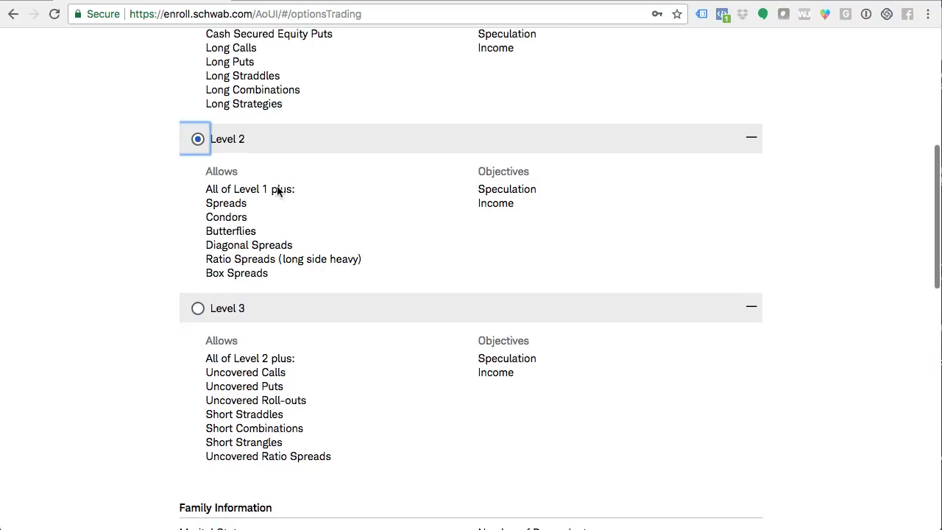
pyautogui.scroll(-4, 718, 388)
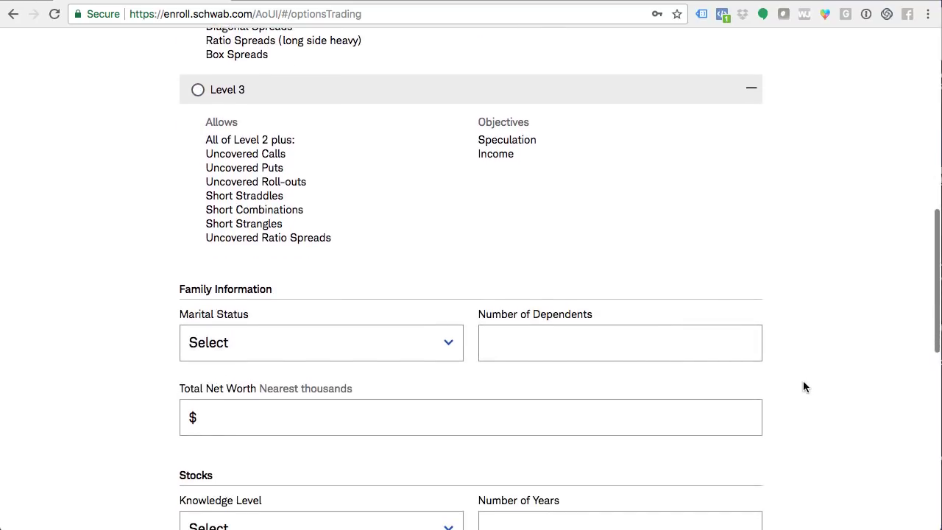
pyautogui.scroll(6, 813, 384)
pyautogui.click(197, 130)
pyautogui.scroll(-2, 815, 402)
pyautogui.scroll(-5, 816, 402)
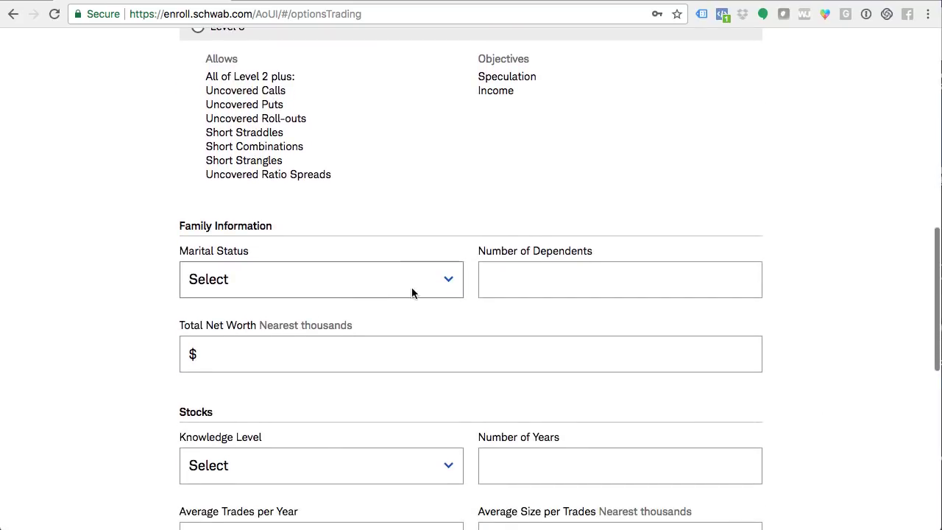
pyautogui.scroll(-2, 443, 311)
# Step: Set marital status to Single and number of dependents to 0
pyautogui.click(440, 169)
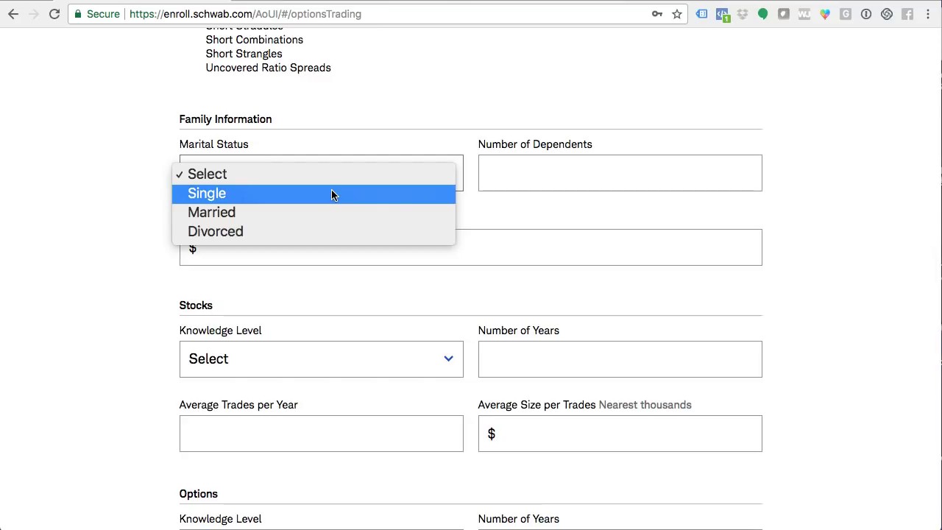
pyautogui.click(291, 195)
pyautogui.click(544, 173)
pyautogui.write('0')
pyautogui.click(787, 282)
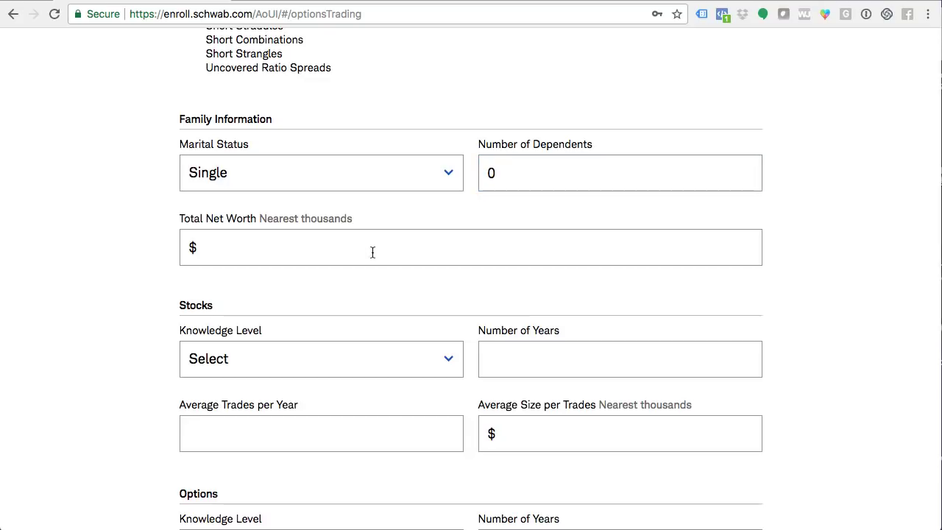
# Step: Enter Total Net Worth, trying 70,000 and 1,500,000, ending at $150,000
pyautogui.click(344, 251)
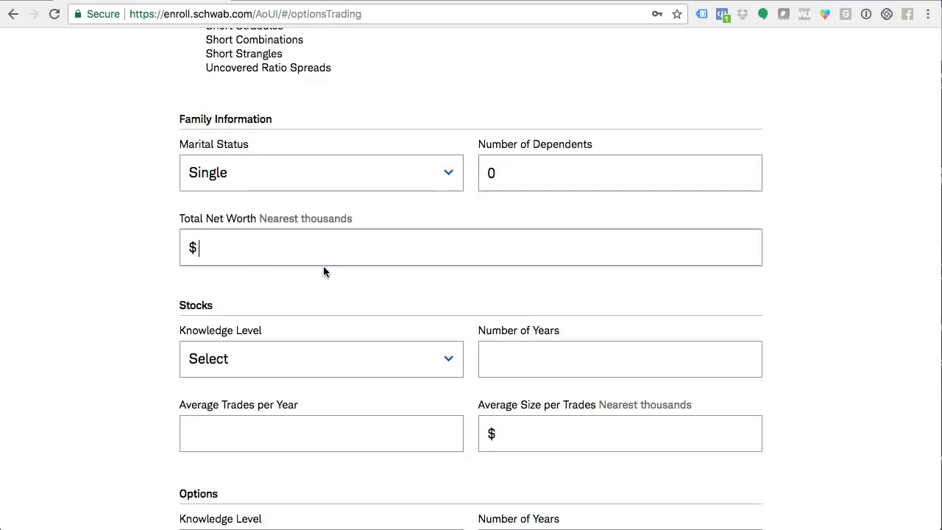
pyautogui.write('700')
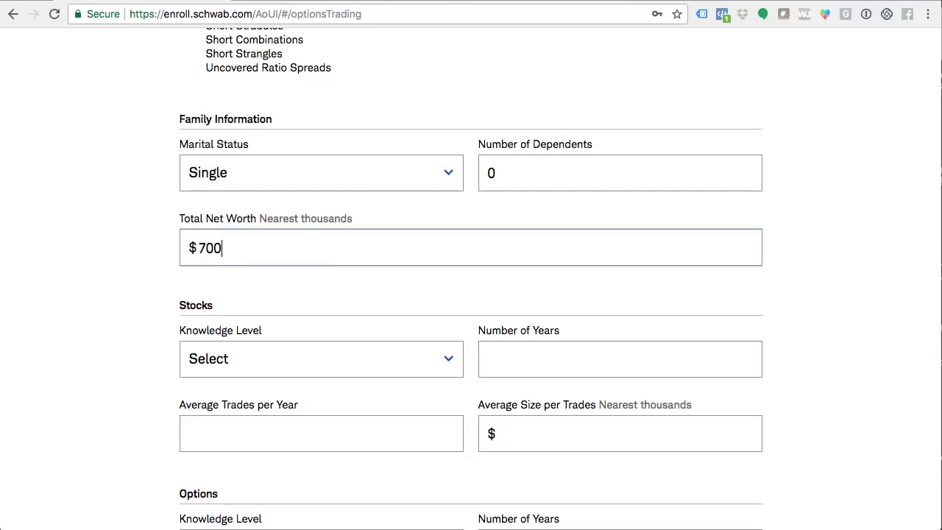
pyautogui.write('00')
pyautogui.click(702, 292)
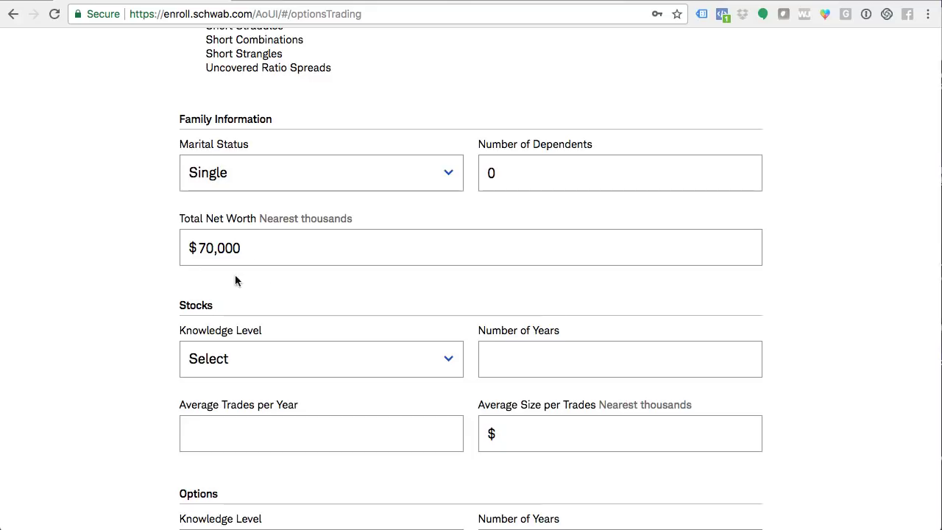
pyautogui.moveTo(301, 251); pyautogui.dragTo(63, 245)
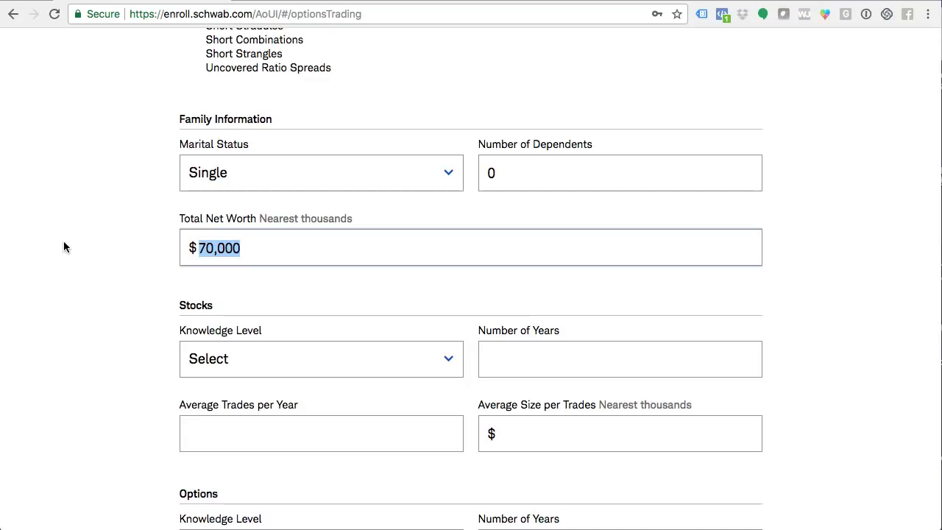
pyautogui.write('1,500,00')
pyautogui.write('00')
pyautogui.click(743, 282)
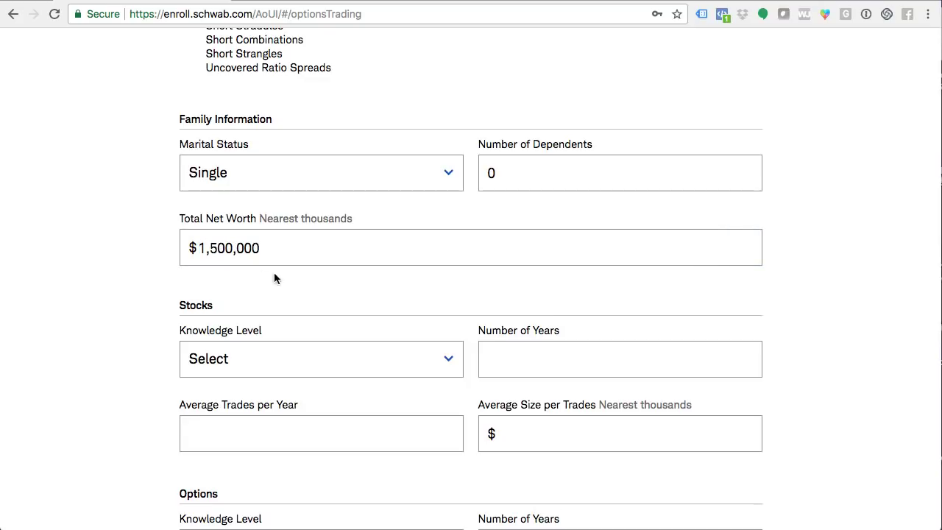
pyautogui.click(261, 248)
pyautogui.press('BackSpace')
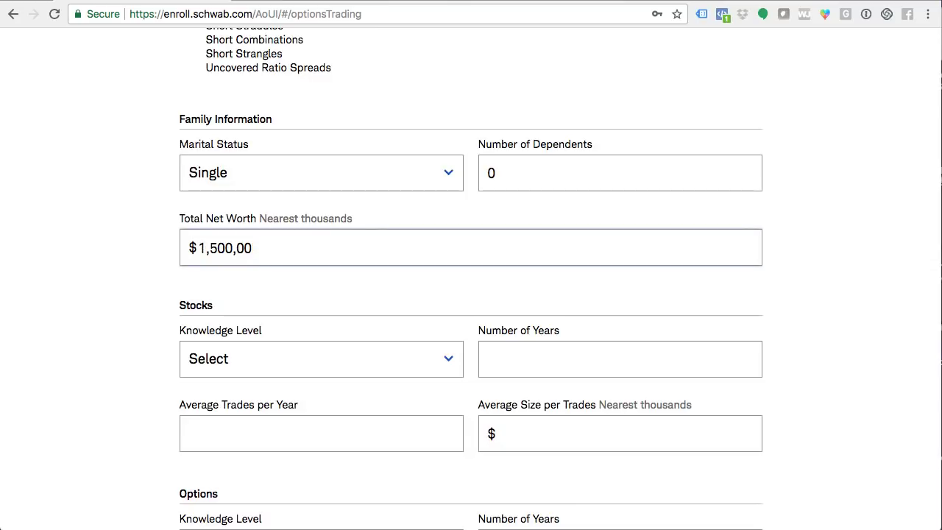
pyautogui.click(401, 291)
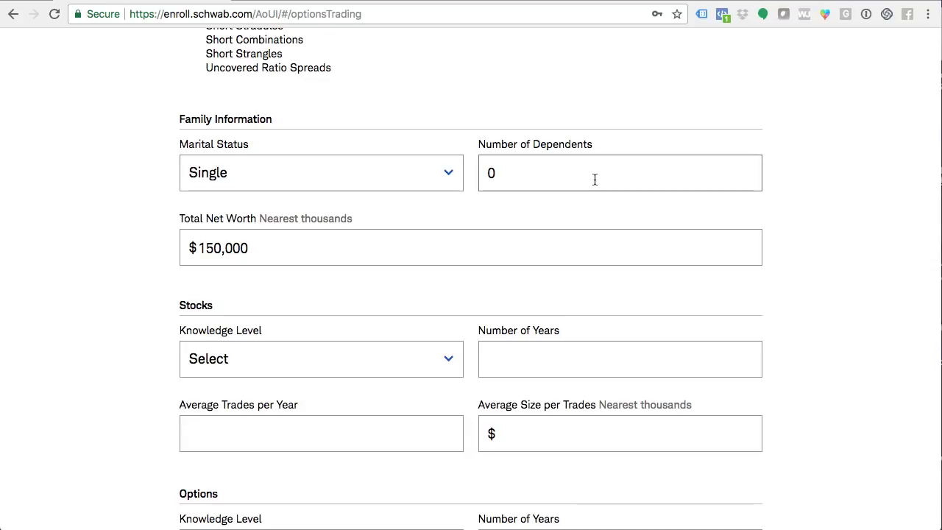
# Step: Switch marital status to Married and back to Single, and replace net worth with $70,000
pyautogui.click(449, 177)
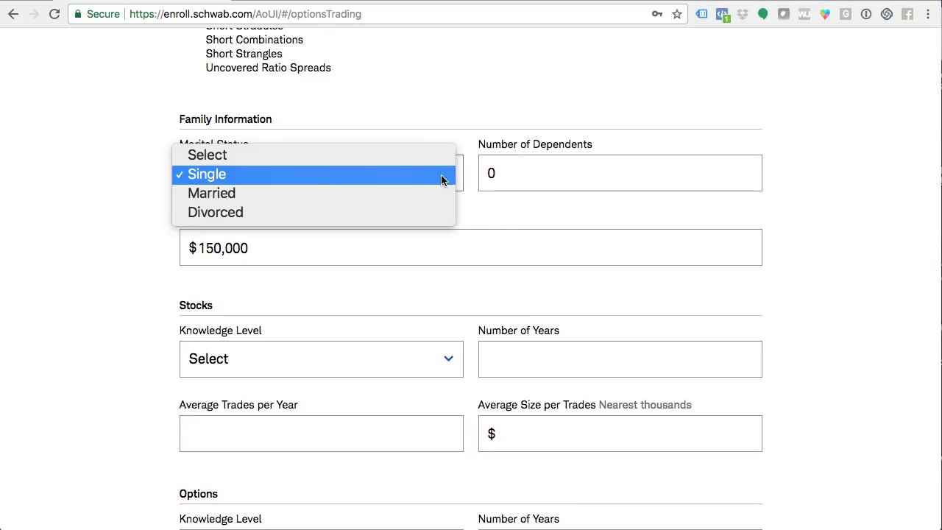
pyautogui.click(417, 192)
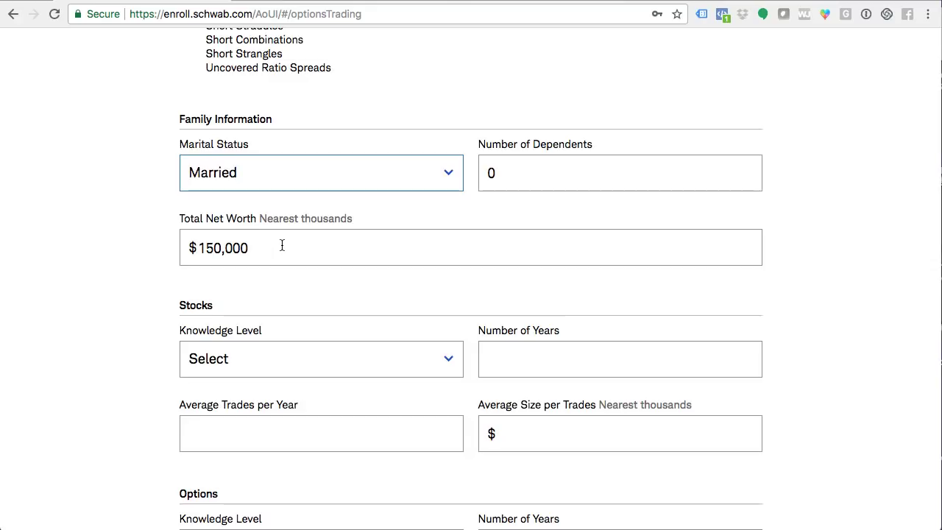
pyautogui.click(443, 178)
pyautogui.click(405, 154)
pyautogui.moveTo(249, 248); pyautogui.dragTo(138, 239)
pyautogui.write('70,0000')
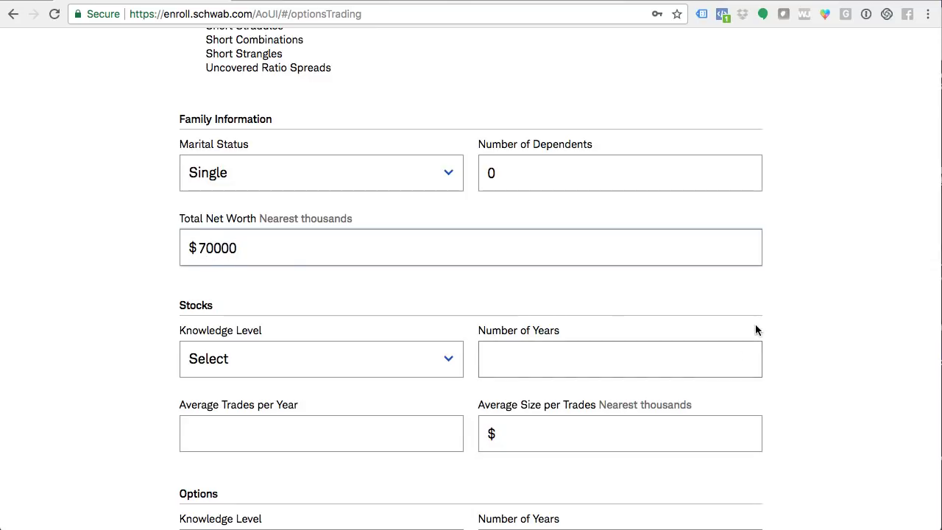
pyautogui.click(758, 315)
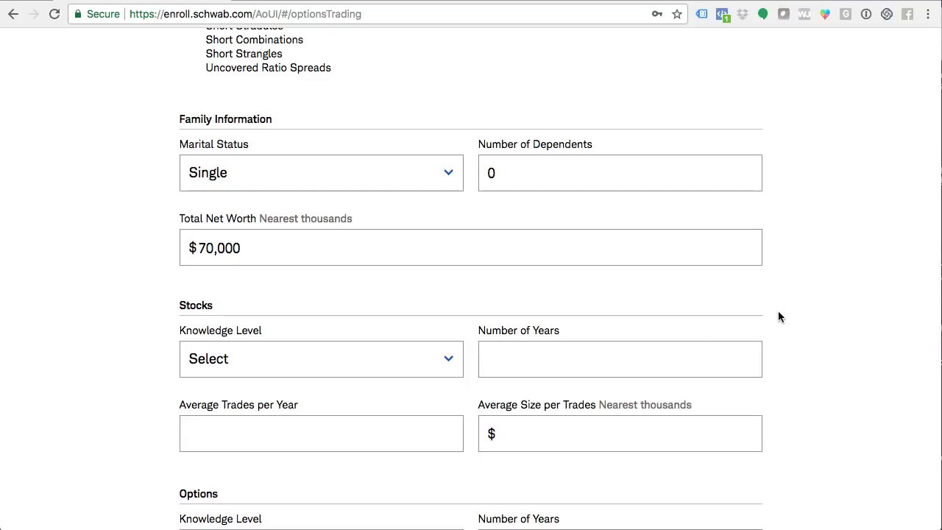
pyautogui.scroll(-2, 778, 304)
# Step: Set Stocks knowledge level to Good after trying Limited and None
pyautogui.scroll(-3, 778, 304)
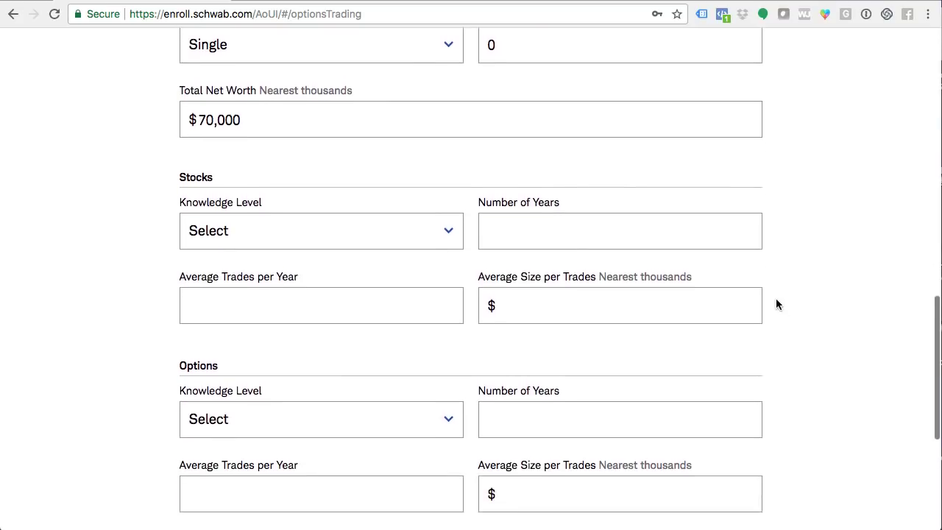
pyautogui.scroll(-1, 776, 304)
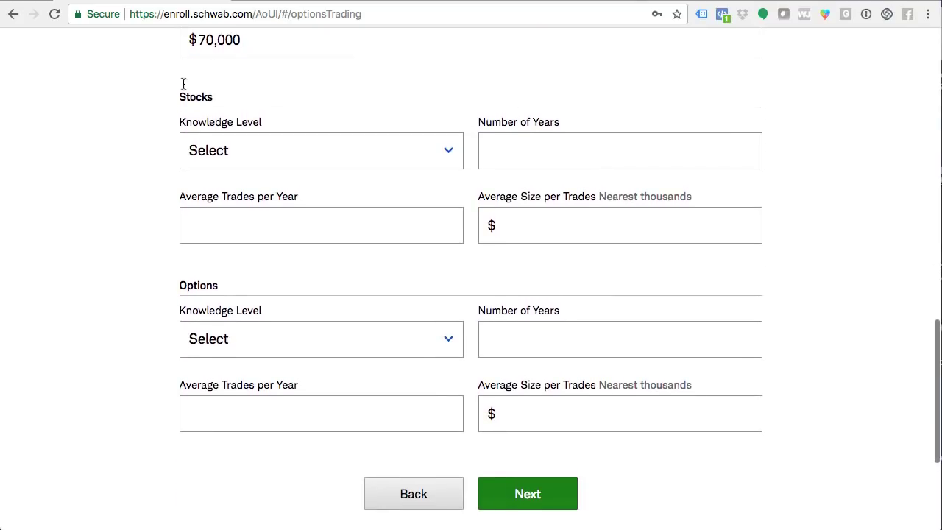
pyautogui.click(419, 153)
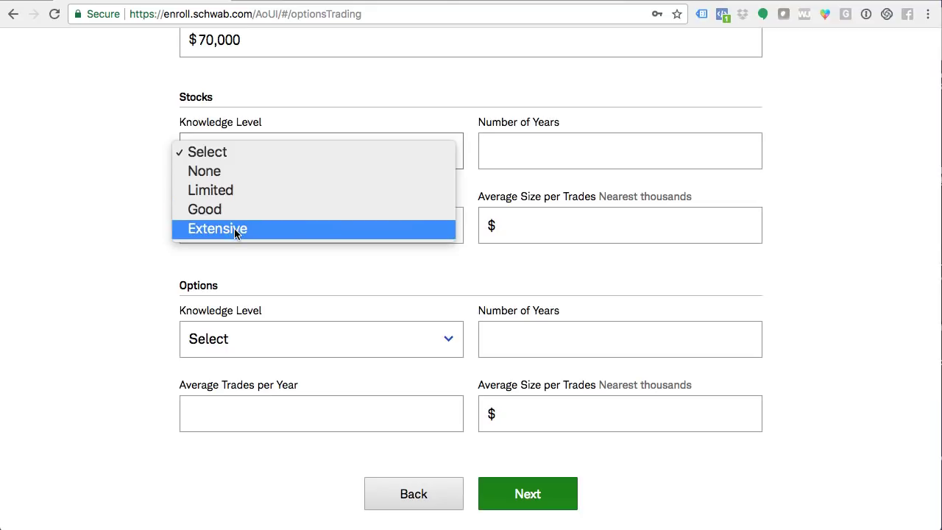
pyautogui.click(233, 191)
pyautogui.click(372, 153)
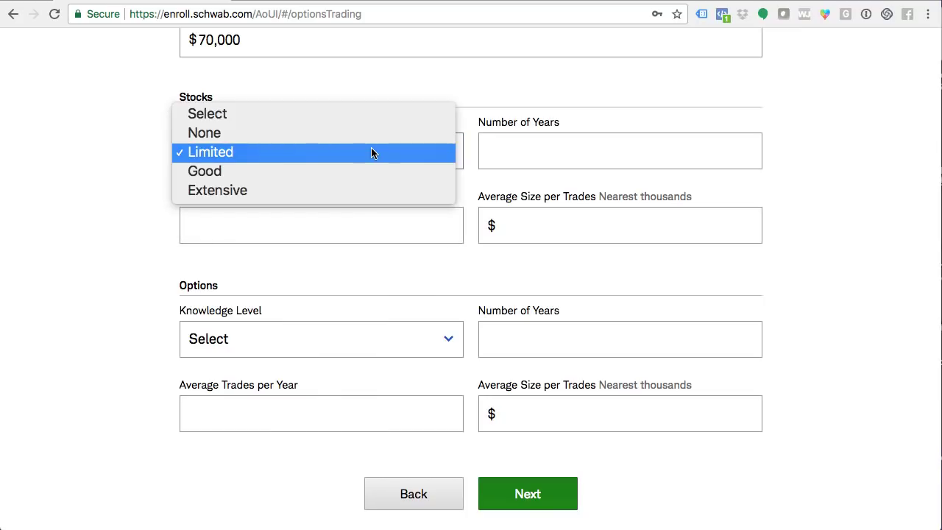
pyautogui.click(356, 137)
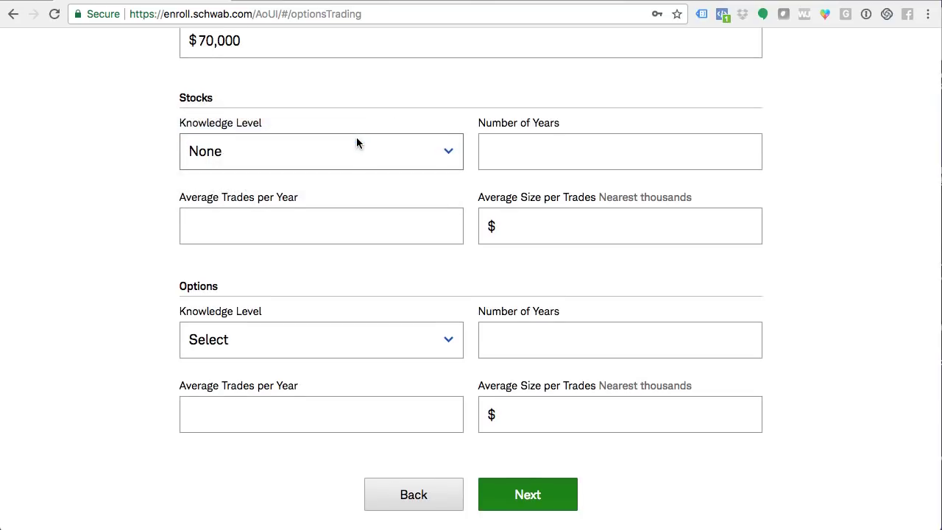
pyautogui.click(318, 159)
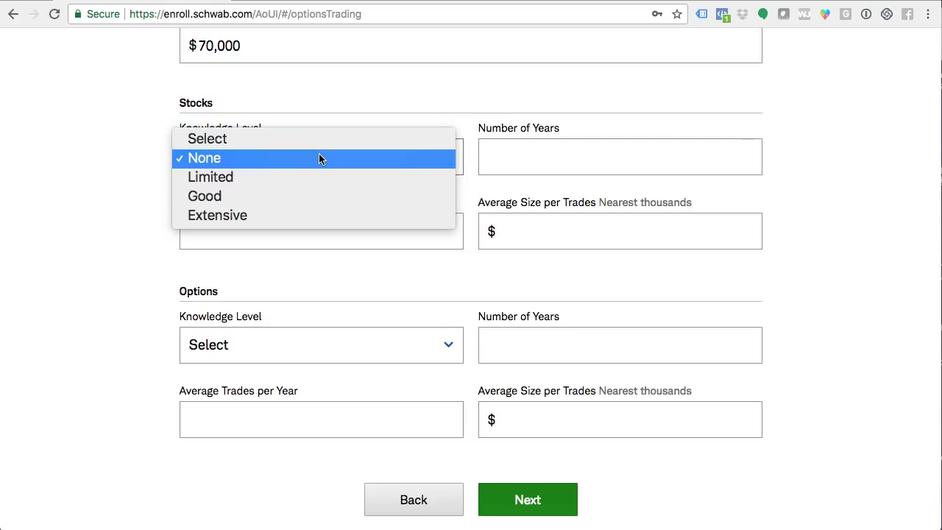
pyautogui.click(246, 196)
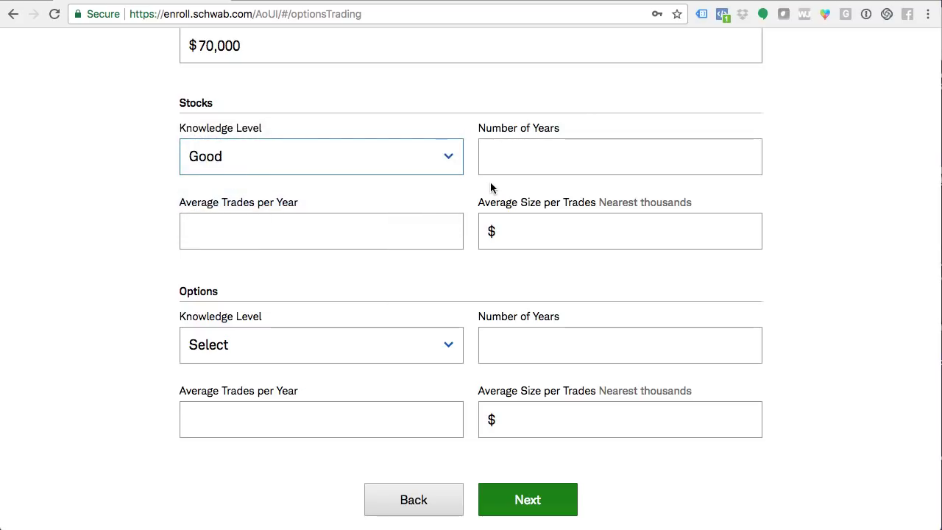
# Step: Enter stock experience of 1 year, 24 trades per year and $5,000 average trade size
pyautogui.click(552, 157)
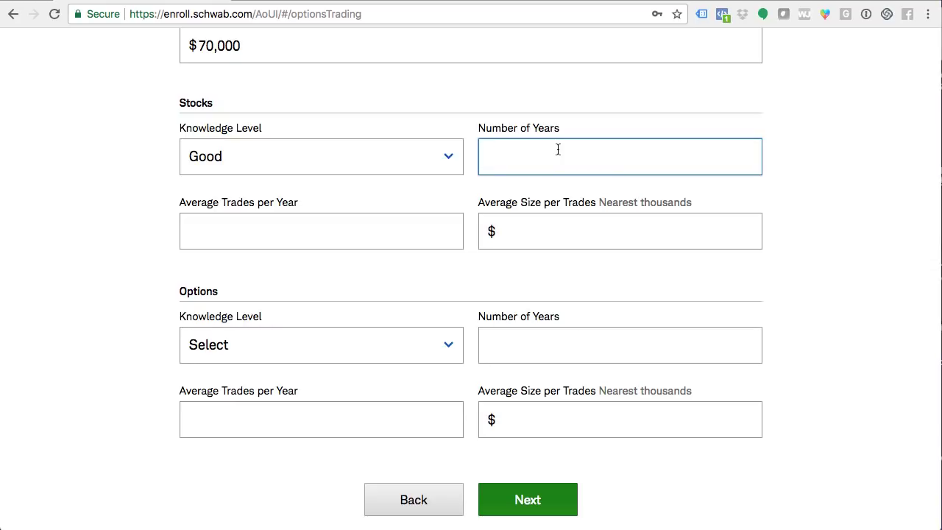
pyautogui.write('1')
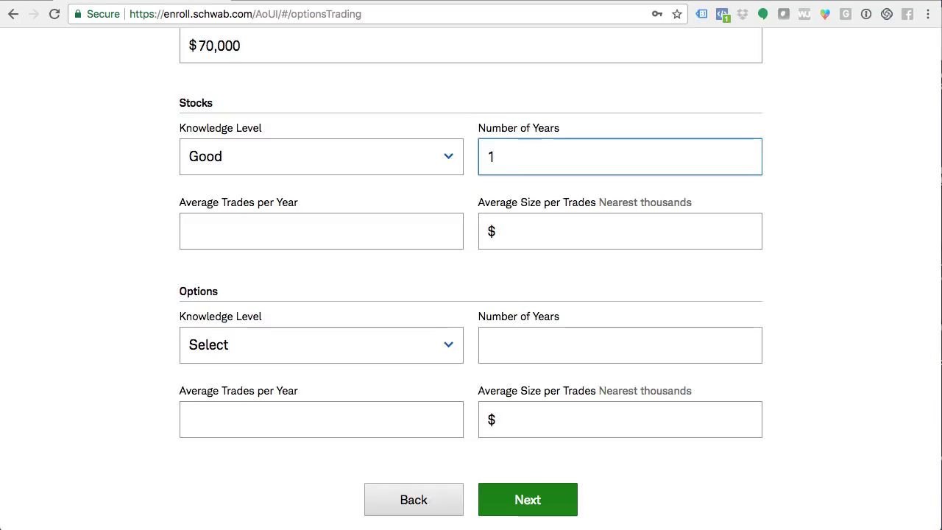
pyautogui.click(252, 229)
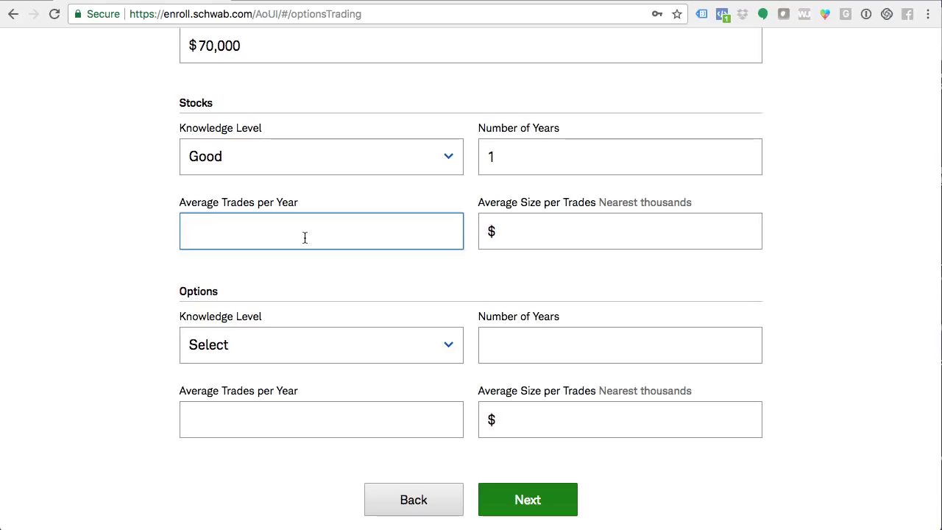
pyautogui.write('24')
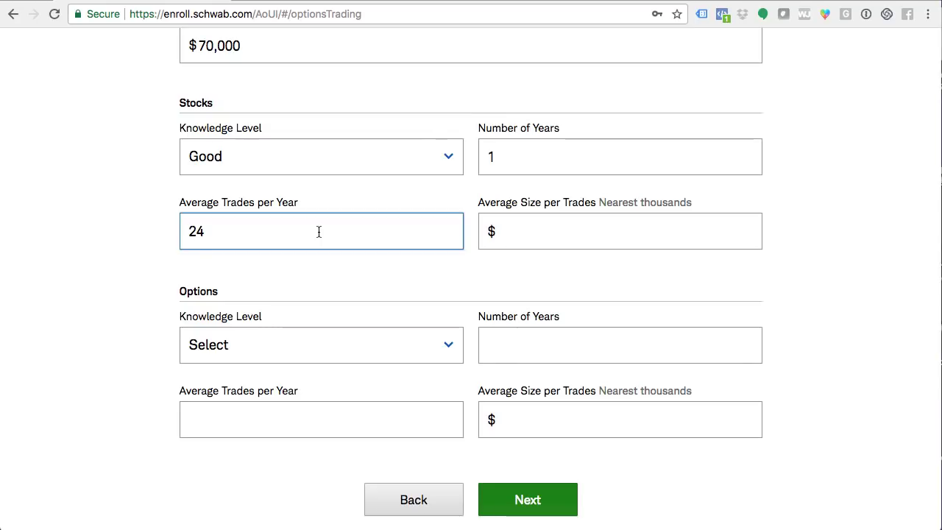
pyautogui.click(586, 241)
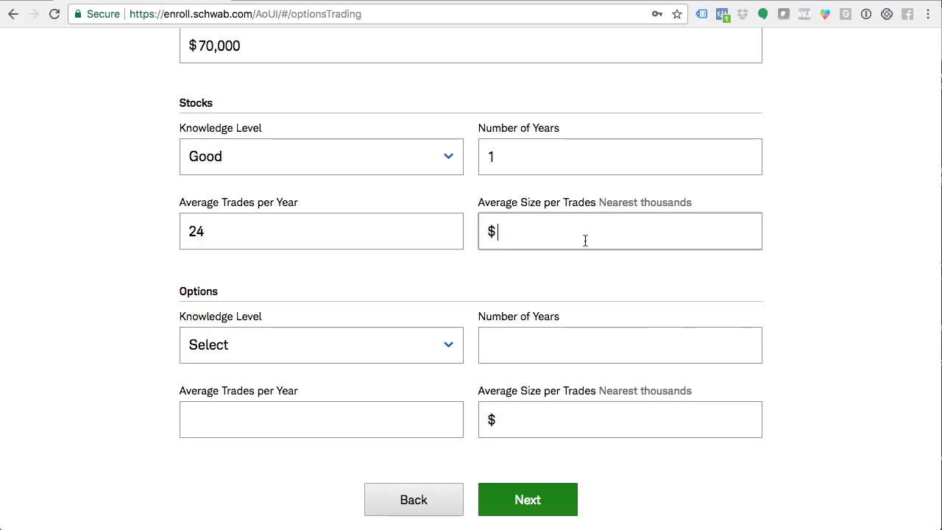
pyautogui.write('5000')
pyautogui.click(783, 272)
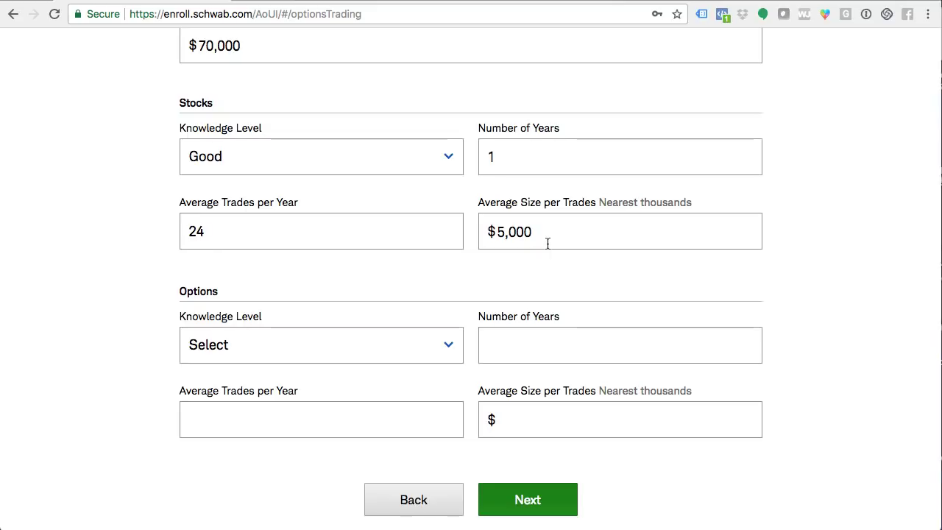
pyautogui.click(554, 232)
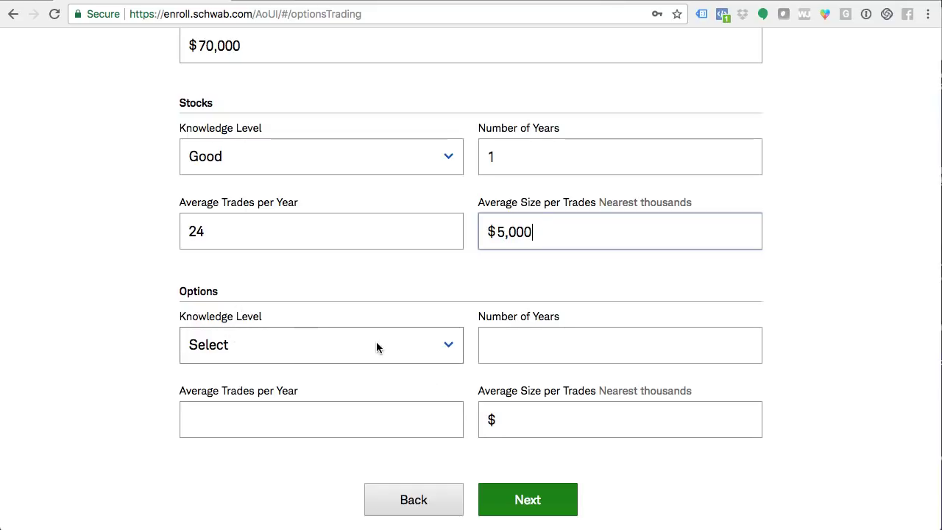
# Step: Set Options knowledge level to Good after trying Limited and None
pyautogui.click(431, 348)
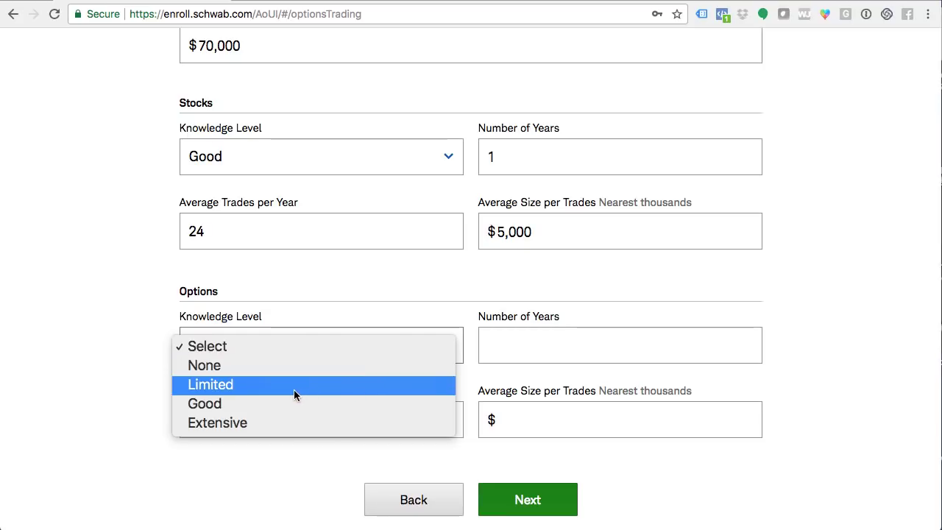
pyautogui.click(294, 390)
pyautogui.click(406, 354)
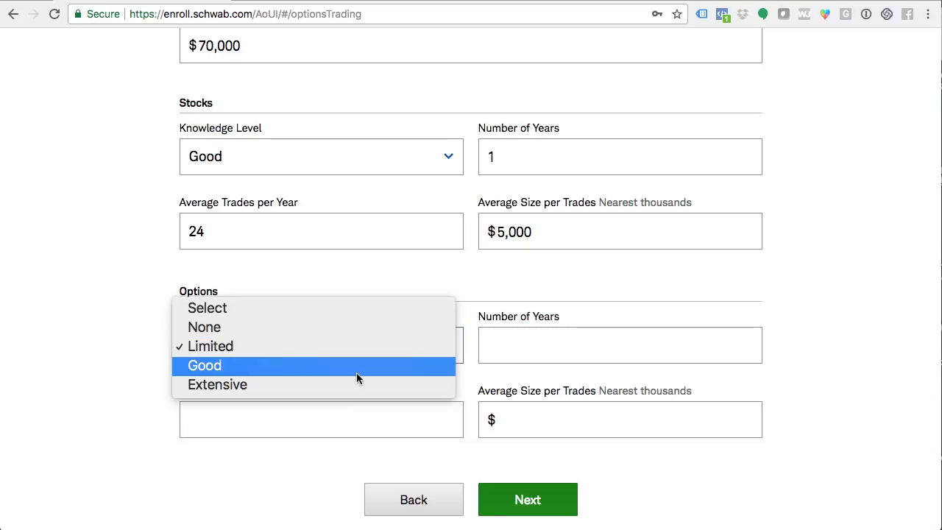
pyautogui.click(356, 372)
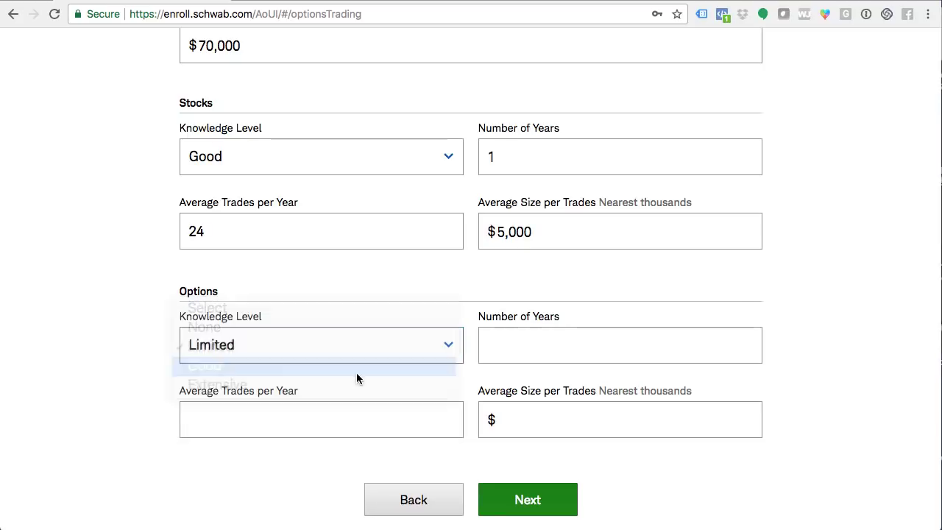
pyautogui.click(429, 349)
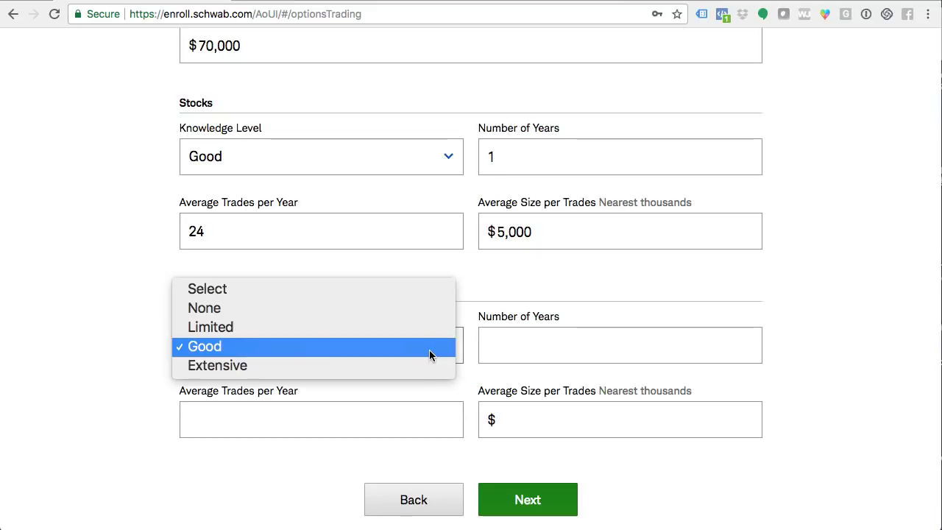
pyautogui.click(390, 322)
pyautogui.click(390, 322)
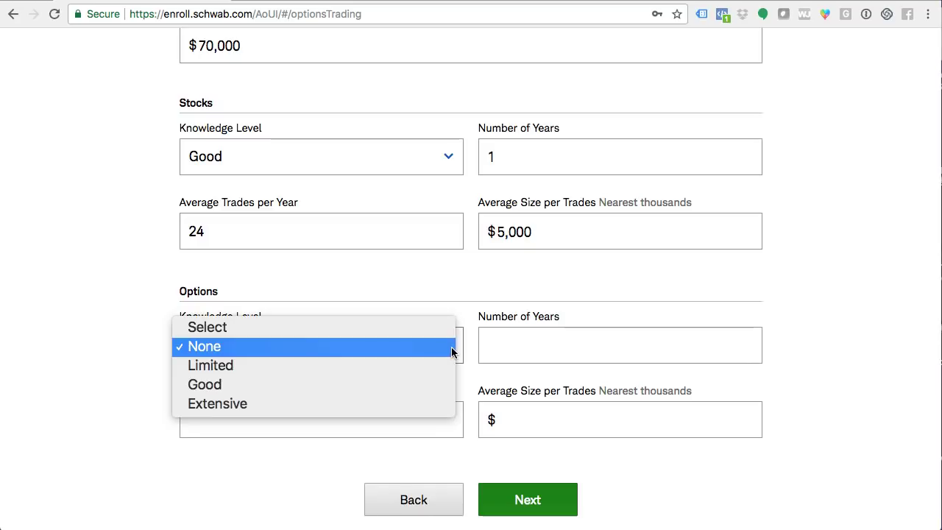
pyautogui.click(384, 383)
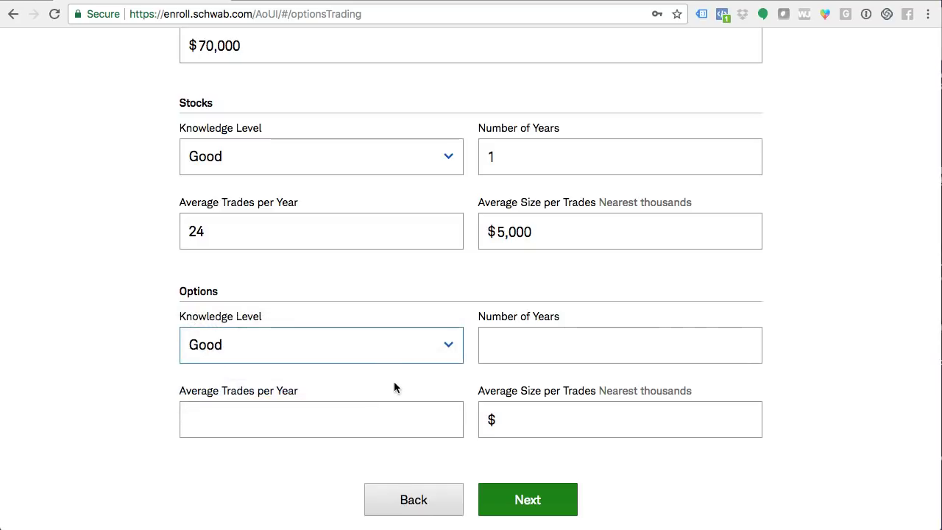
# Step: Enter 1 as the Options number of years, correcting a mistyped entry
pyautogui.click(530, 353)
pyautogui.write('1')
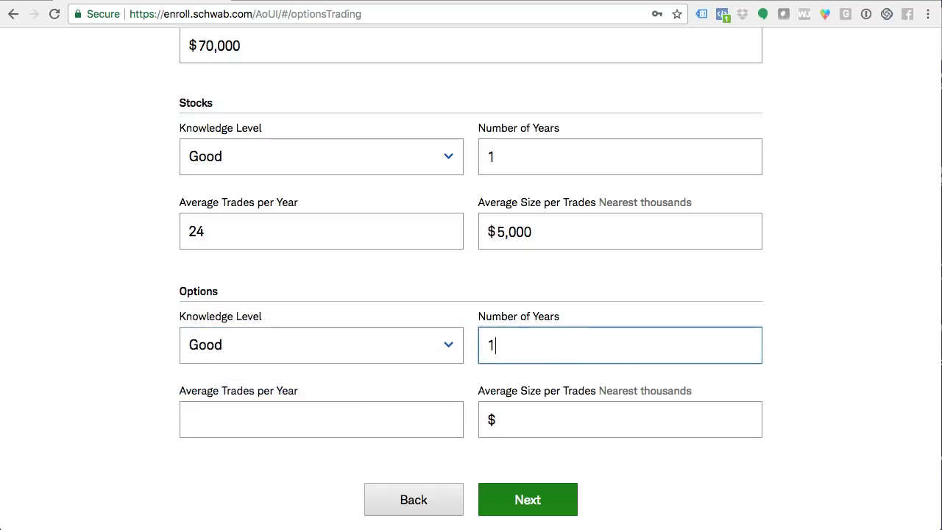
pyautogui.click(807, 366)
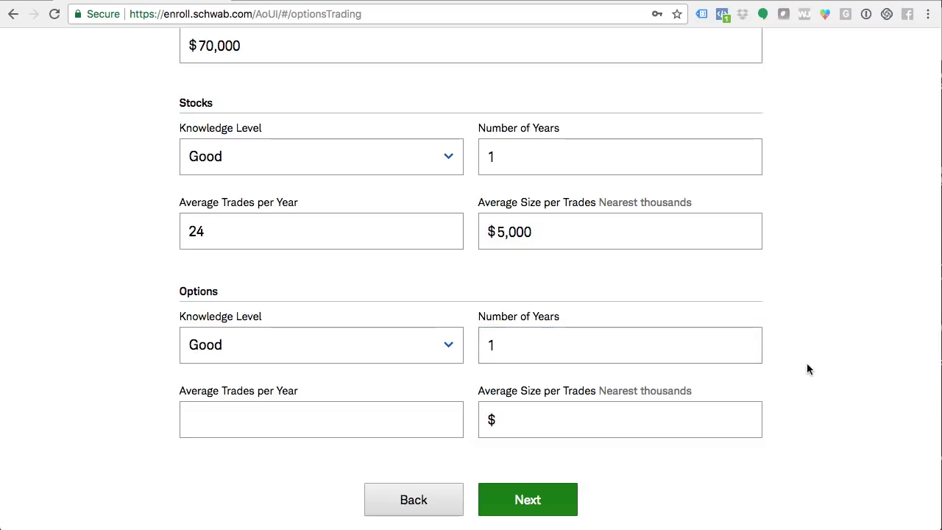
pyautogui.moveTo(529, 348); pyautogui.dragTo(446, 347)
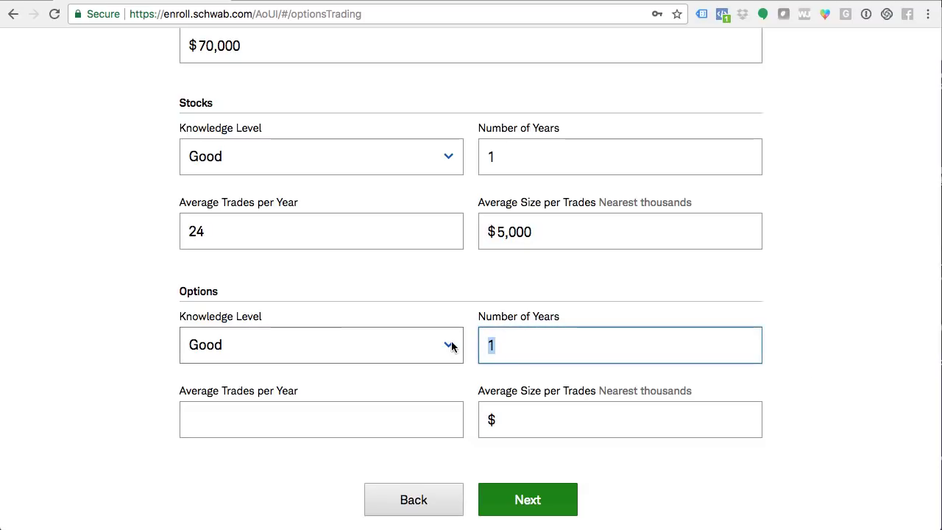
pyautogui.write('05')
pyautogui.press('BackSpace')
pyautogui.press('BackSpace')
pyautogui.write('0')
pyautogui.press('BackSpace')
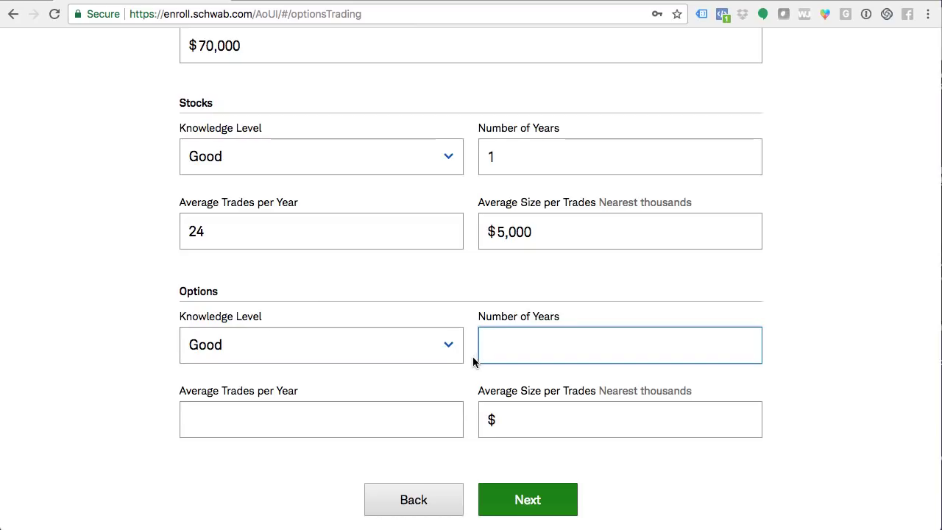
pyautogui.write('1')
# Step: Enter 24 Options trades per year and a 5,000 average trade size
pyautogui.click(353, 416)
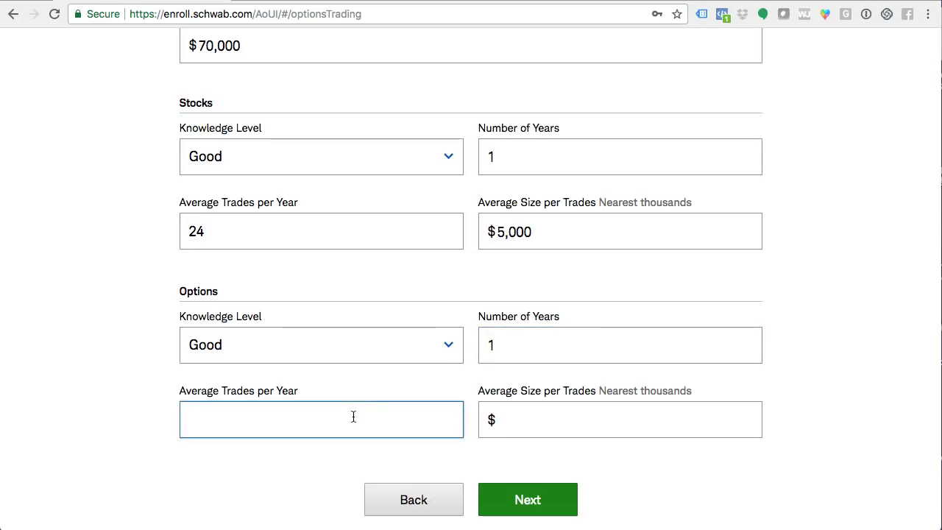
pyautogui.write('23')
pyautogui.press('BackSpace')
pyautogui.write('4')
pyautogui.click(498, 419)
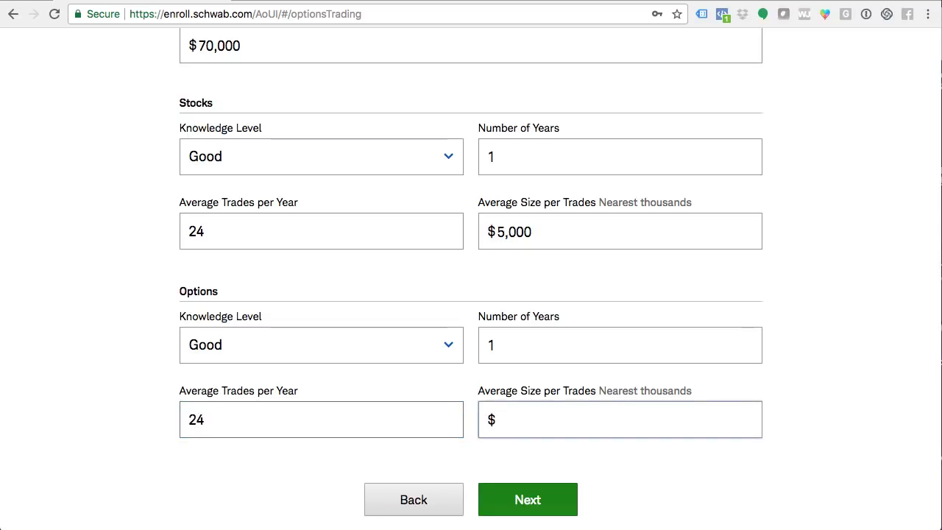
pyautogui.write('5,')
pyautogui.press('BackSpace')
pyautogui.write('000')
pyautogui.click(683, 457)
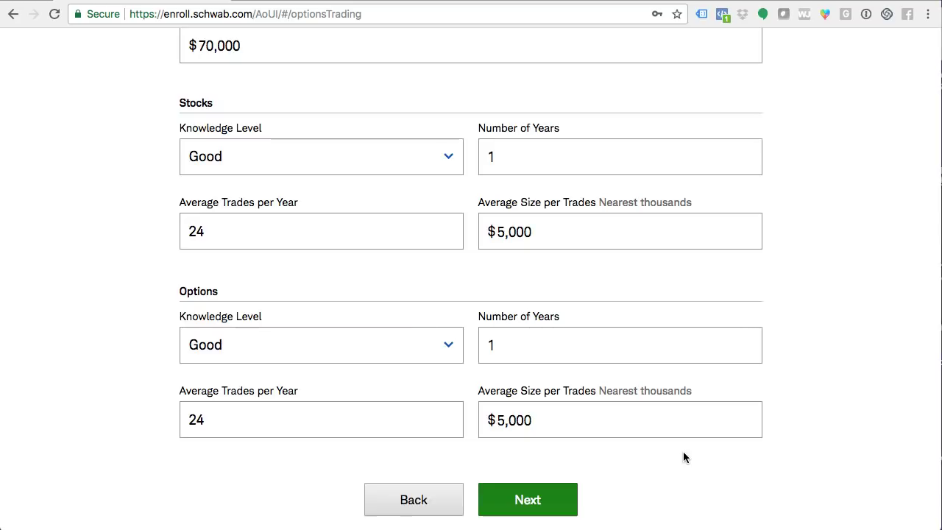
# Step: Retype the Stocks average trade size as $5,000
pyautogui.click(544, 225)
pyautogui.press('BackSpace')
pyautogui.press('BackSpace')
pyautogui.press('BackSpace')
pyautogui.press('BackSpace')
pyautogui.write('00')
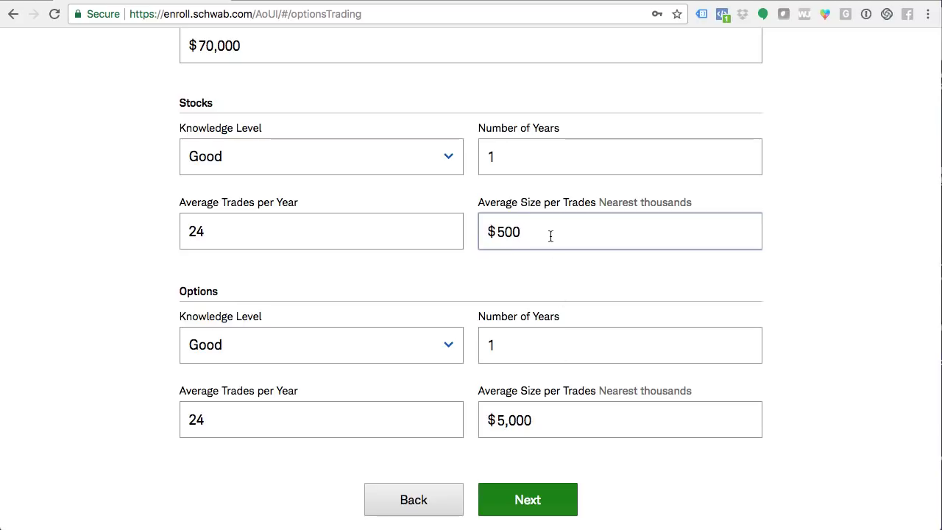
pyautogui.write('0')
pyautogui.press('Tab')
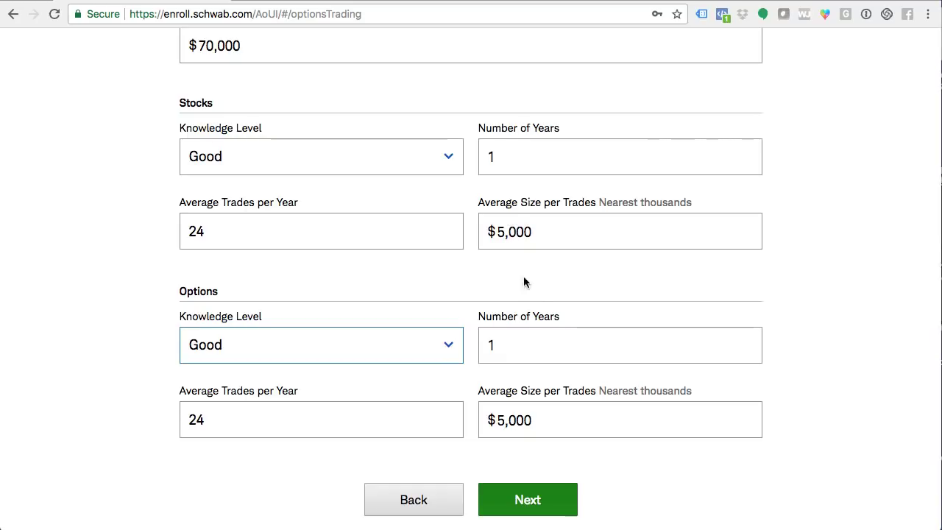
# Step: Continue to the Terms and Conditions page and consent to electronic records and signatures
pyautogui.click(540, 498)
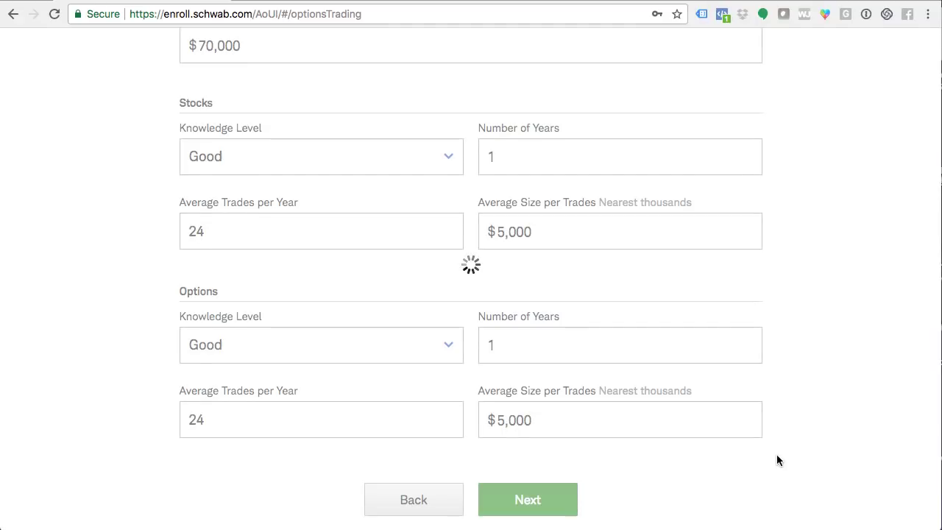
pyautogui.scroll(-2, 828, 398)
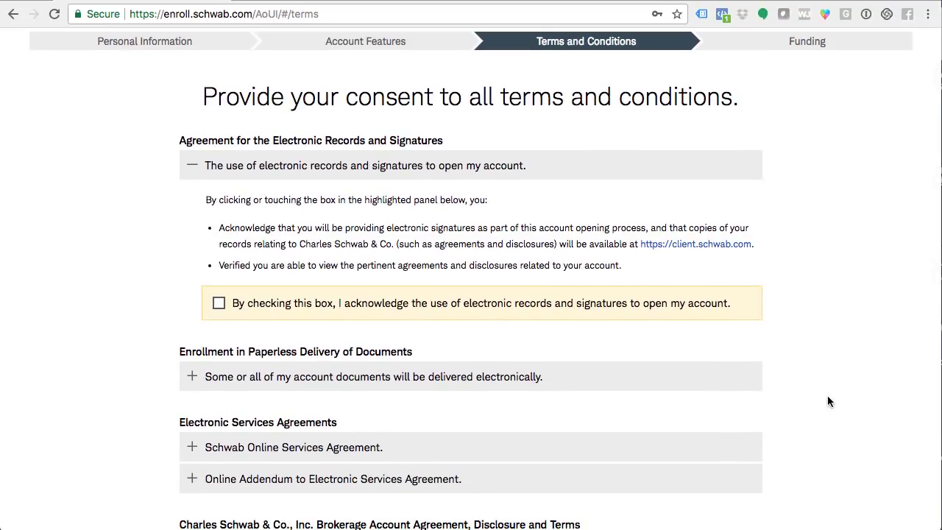
pyautogui.scroll(-1, 732, 353)
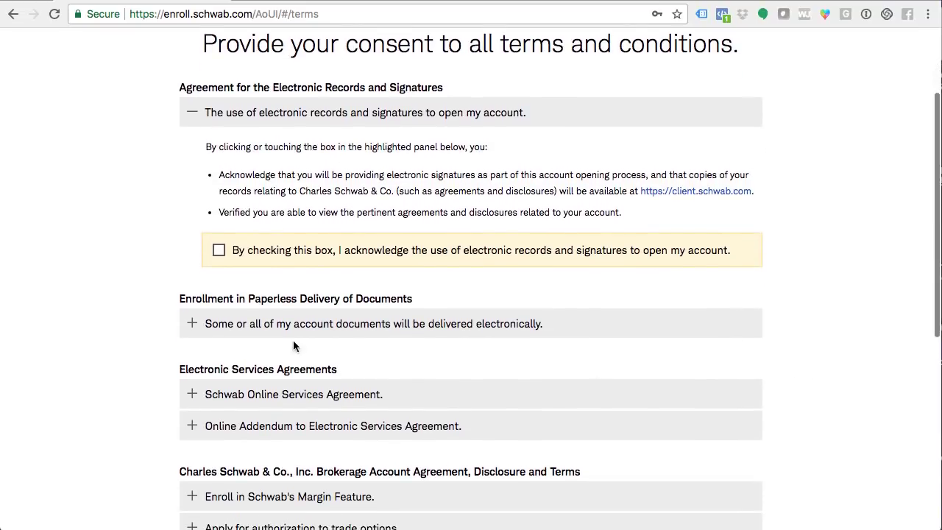
pyautogui.click(218, 251)
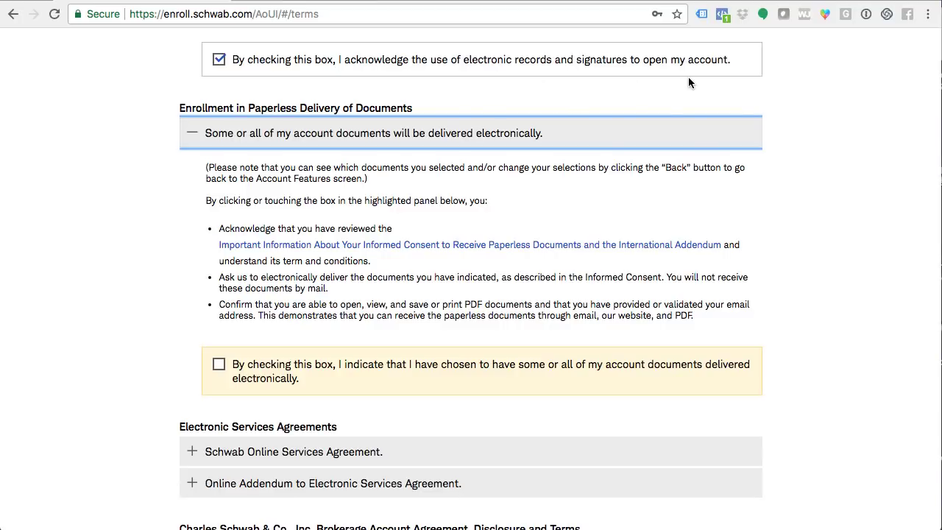
pyautogui.scroll(-1, 516, 80)
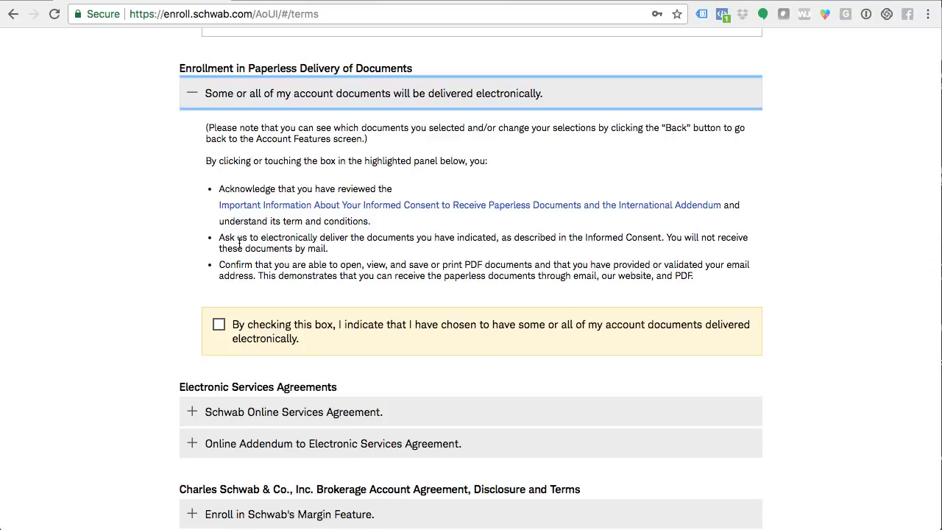
pyautogui.scroll(-3, 205, 251)
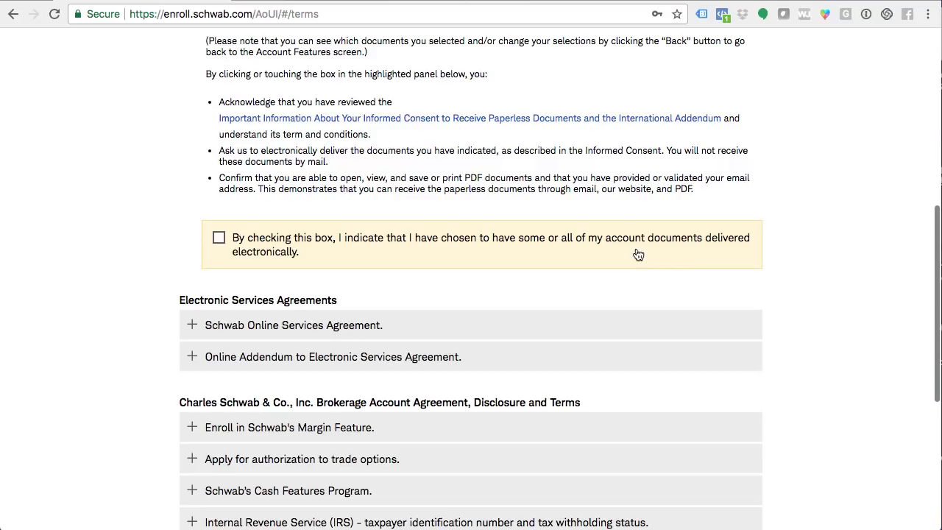
# Step: Check the paperless delivery consent, then tick and clear the Electronic Services Agreement acknowledgement
pyautogui.click(219, 238)
pyautogui.scroll(4, 202, 183)
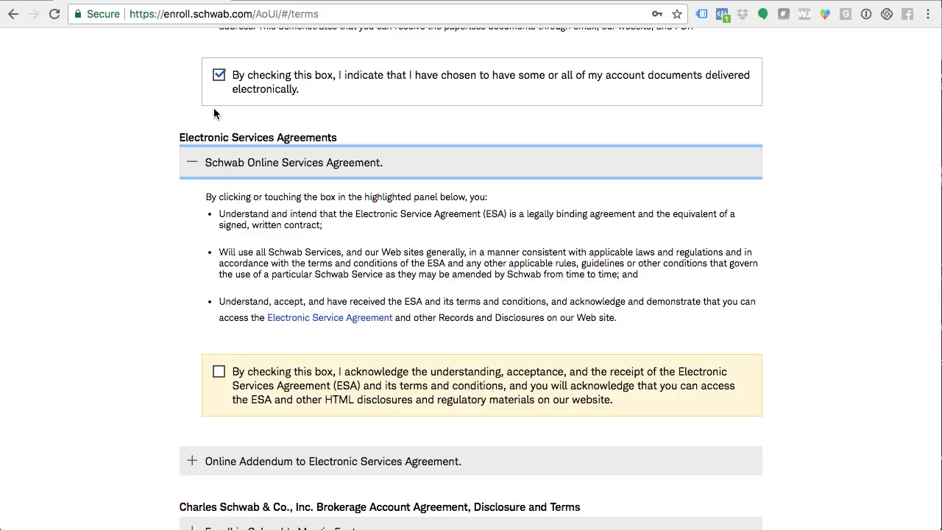
pyautogui.scroll(-2, 213, 113)
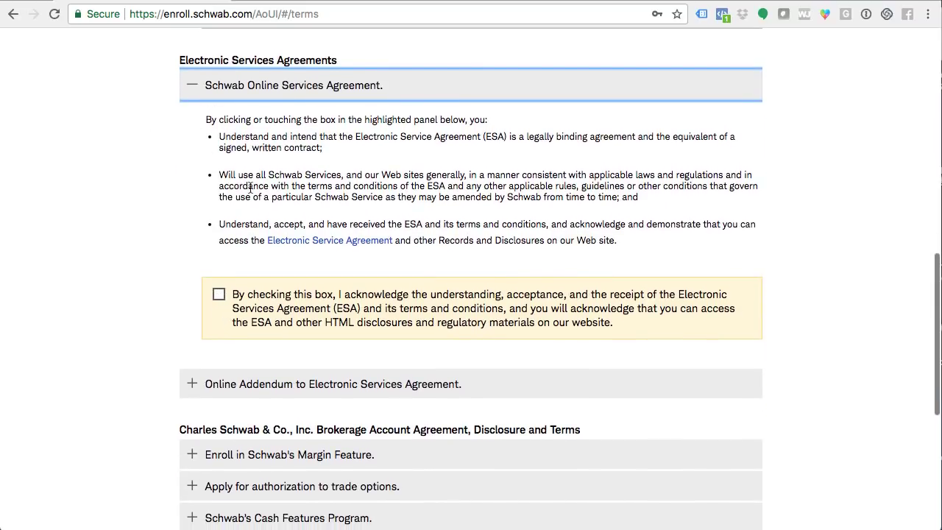
pyautogui.click(219, 294)
pyautogui.scroll(4, 392, 153)
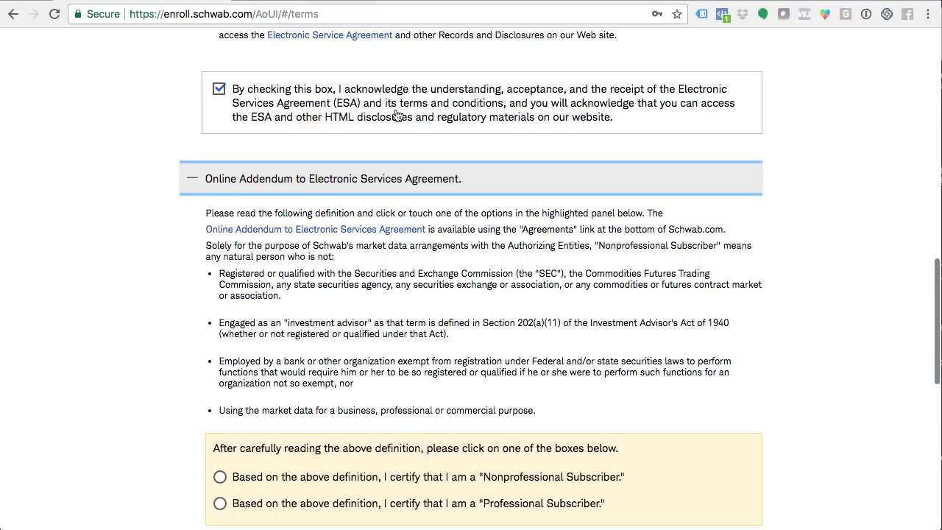
pyautogui.click(225, 90)
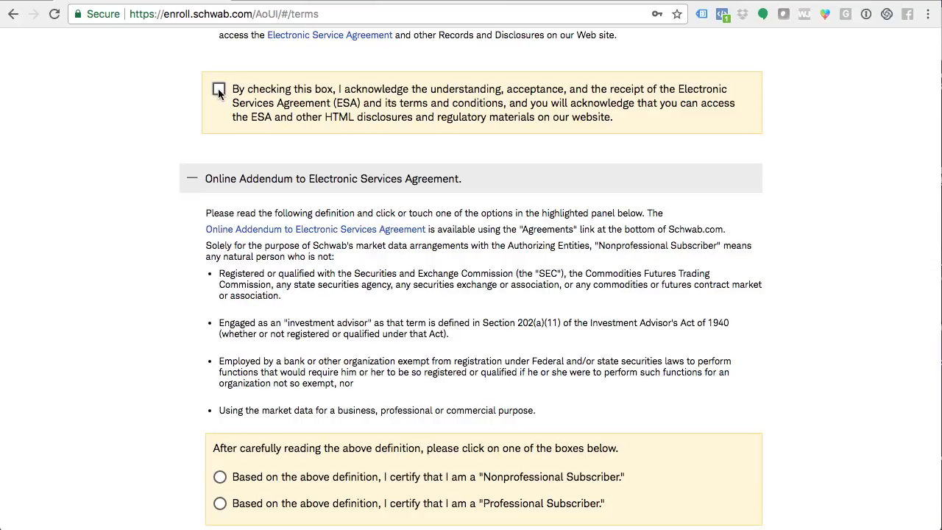
# Step: Re-check the Electronic Services Agreement acknowledgement and certify as a Nonprofessional Subscriber
pyautogui.click(218, 90)
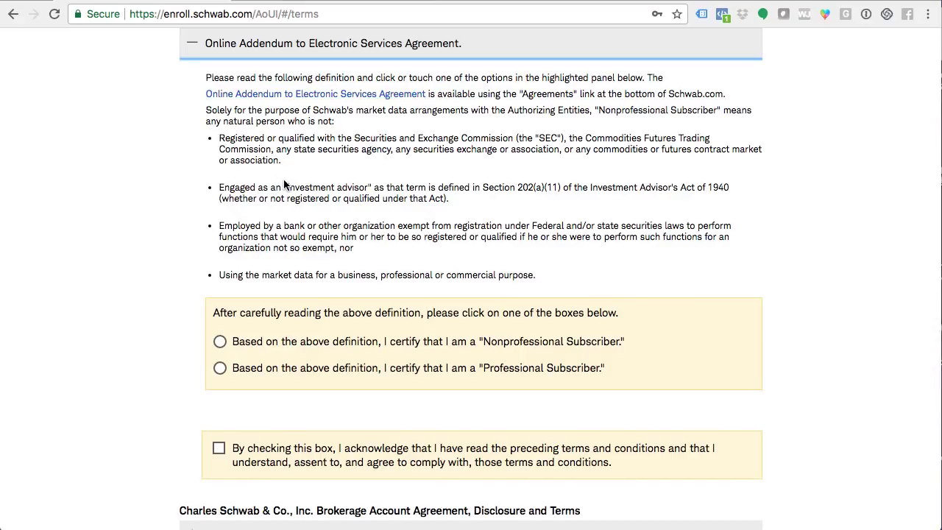
pyautogui.scroll(-1, 456, 237)
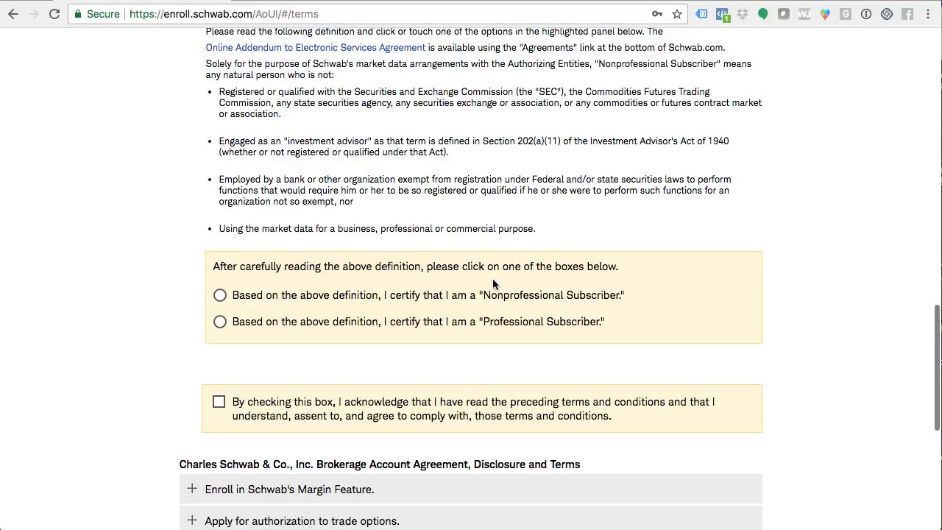
pyautogui.scroll(1, 270, 286)
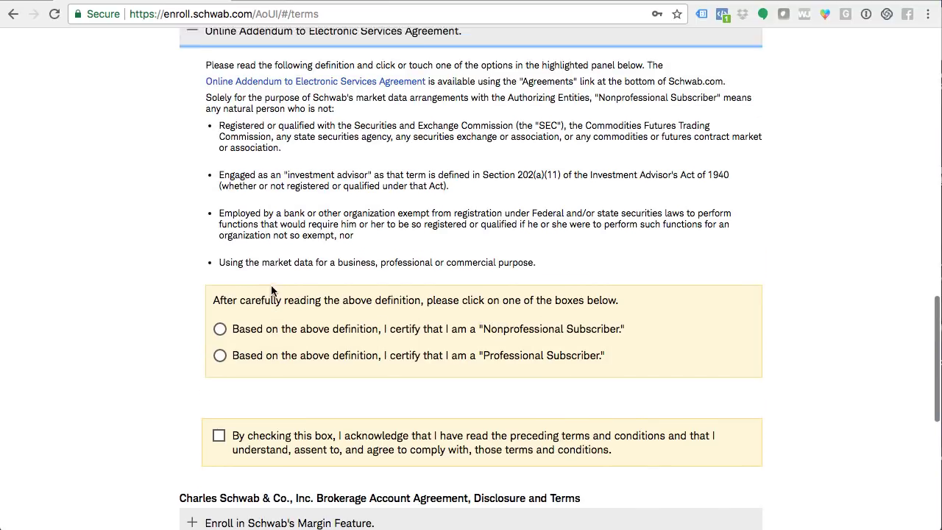
pyautogui.scroll(-1, 271, 289)
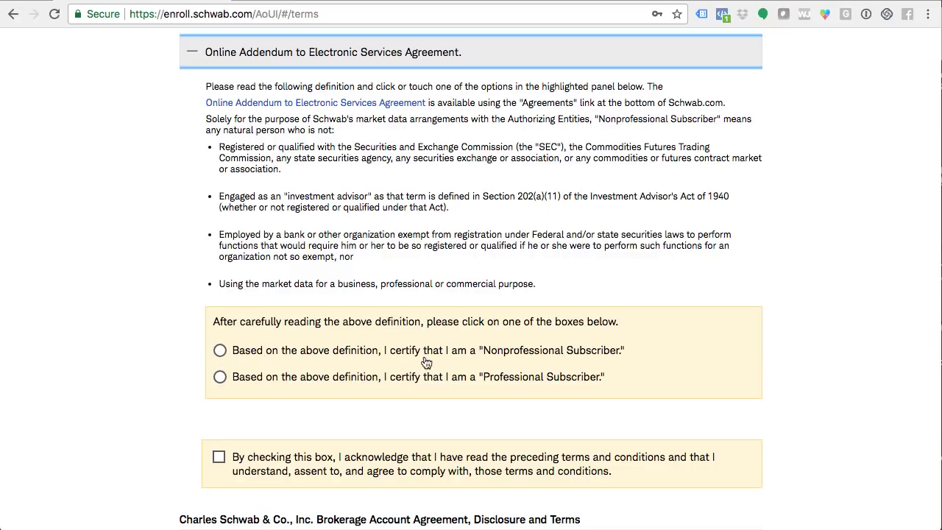
pyautogui.click(220, 354)
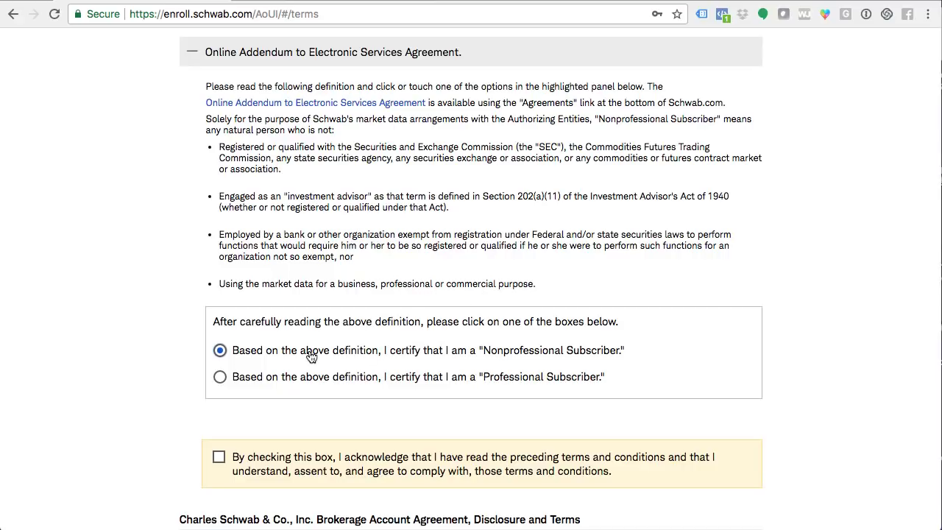
# Step: Accept the Online Addendum market-data terms
pyautogui.scroll(-1, 310, 354)
pyautogui.scroll(-1, 311, 353)
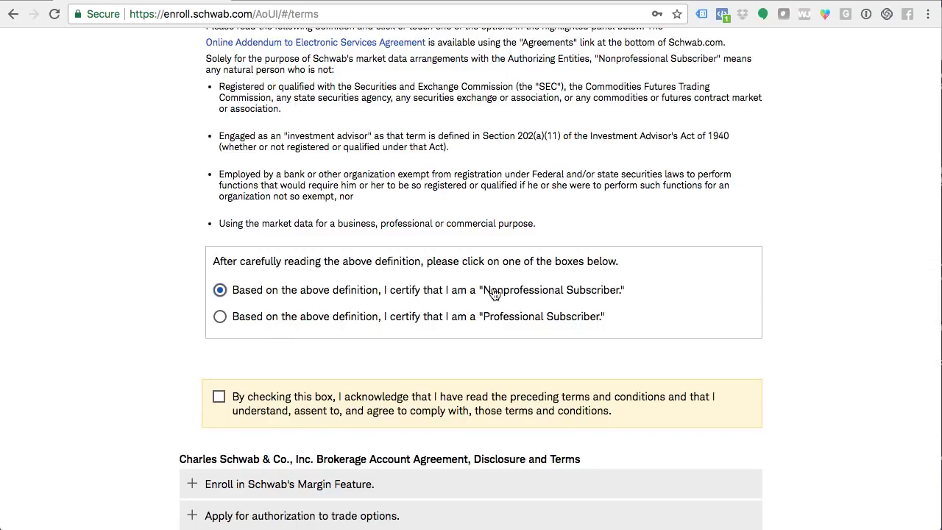
pyautogui.scroll(-5, 345, 292)
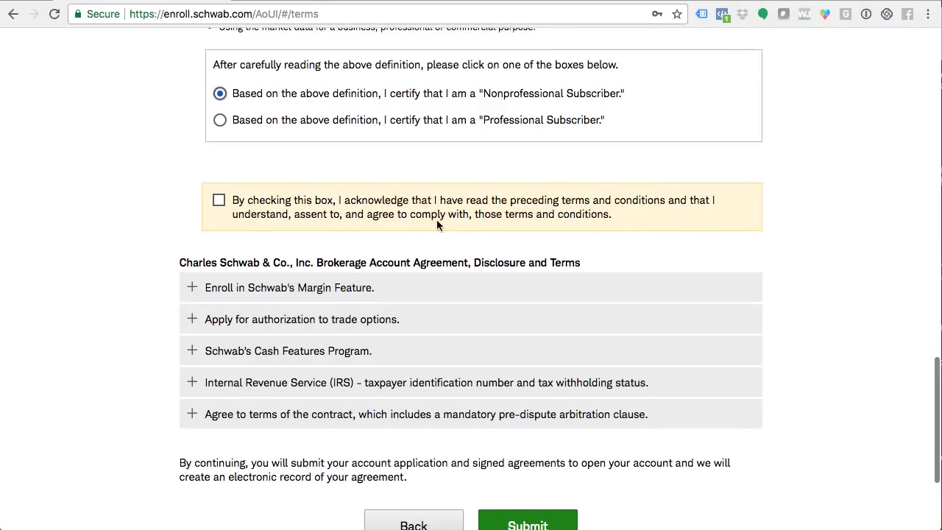
pyautogui.click(219, 201)
pyautogui.scroll(3, 228, 233)
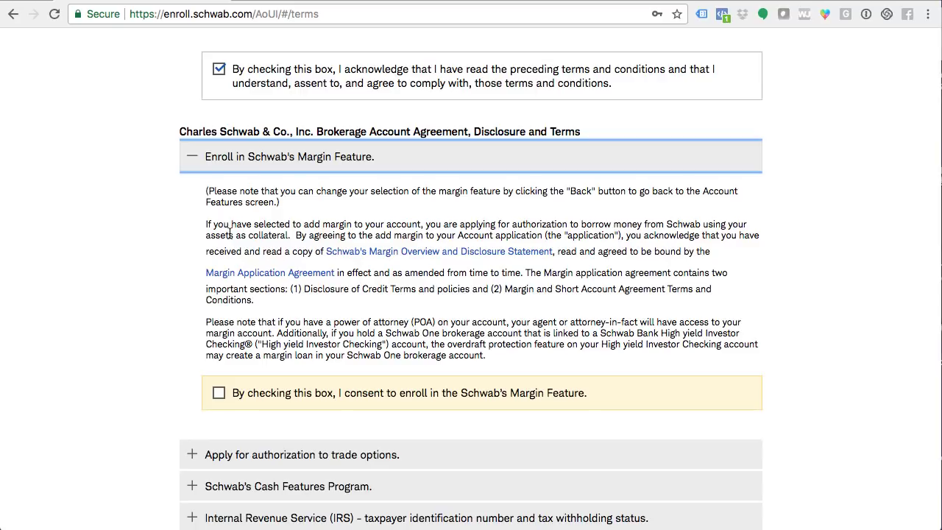
# Step: Consent to enroll in Schwab's Margin Feature
pyautogui.scroll(-3, 214, 233)
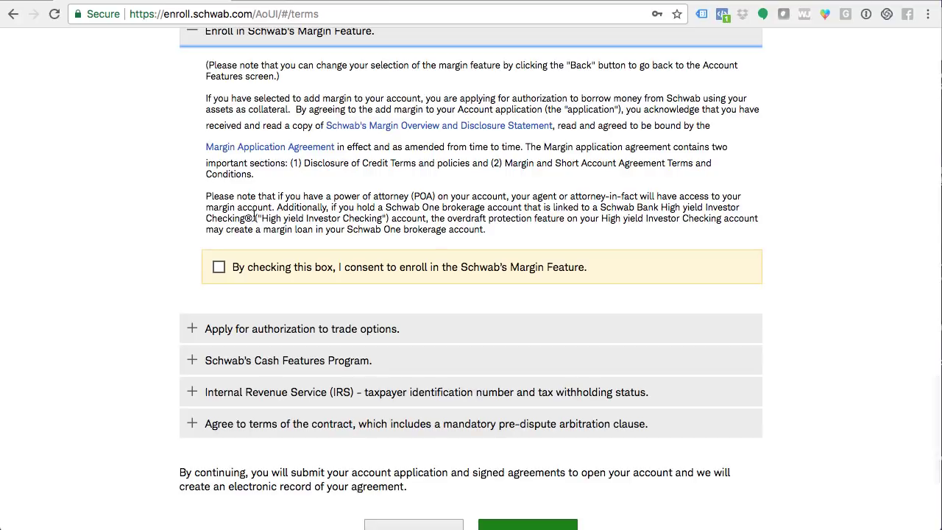
pyautogui.click(219, 267)
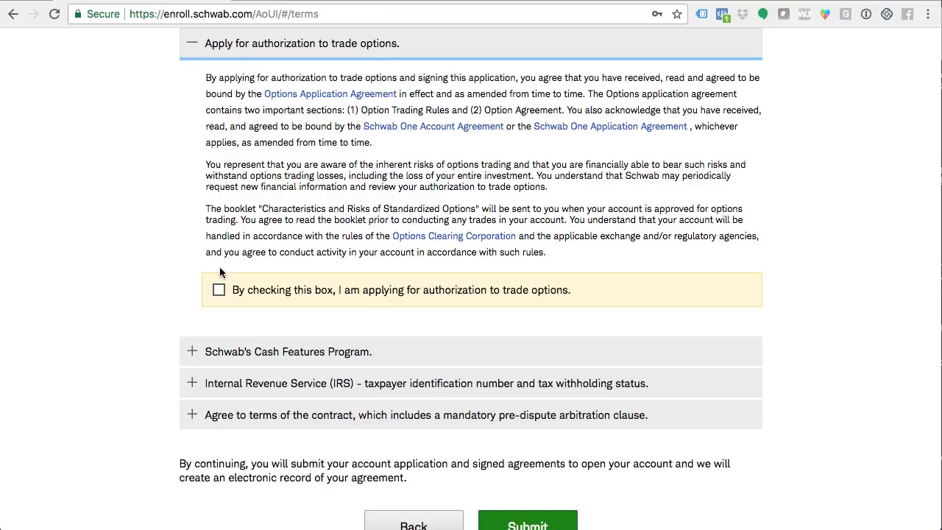
# Step: Check the box applying for authorization to trade options
pyautogui.scroll(1, 228, 291)
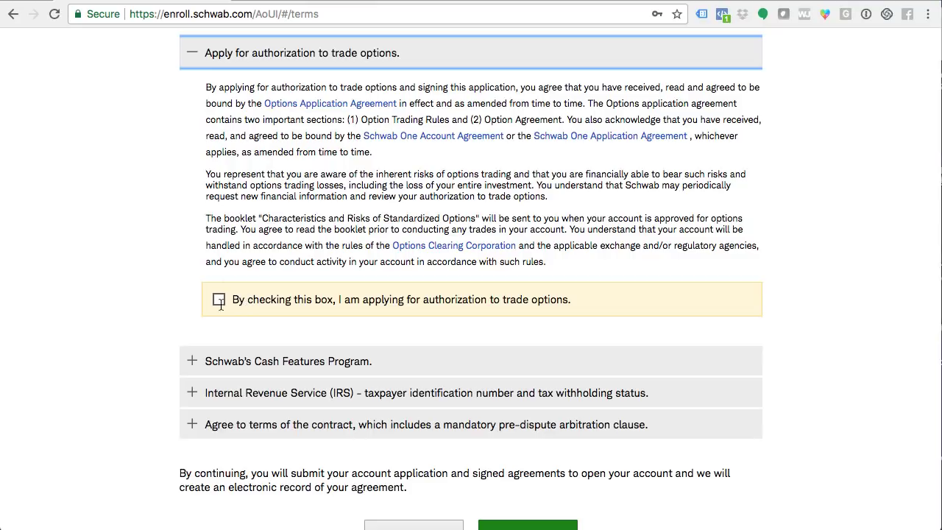
pyautogui.scroll(5, 216, 133)
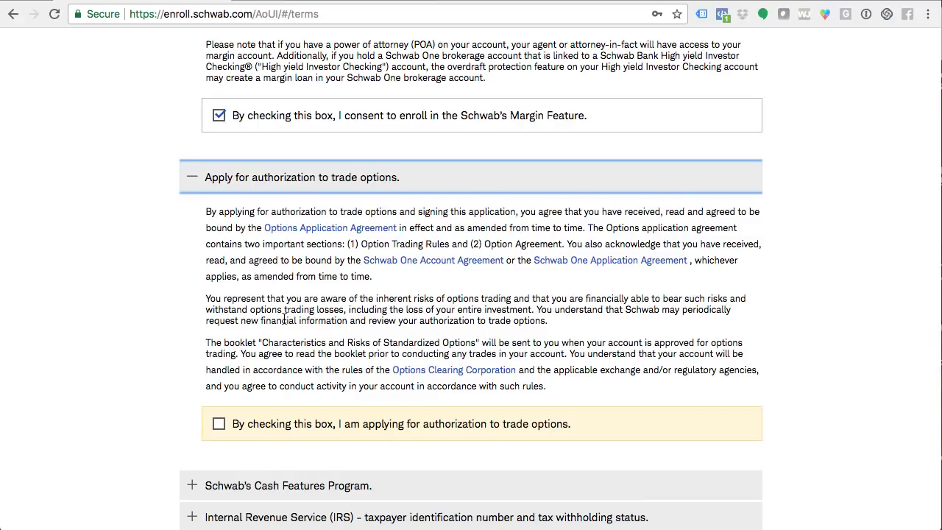
pyautogui.scroll(-5, 284, 321)
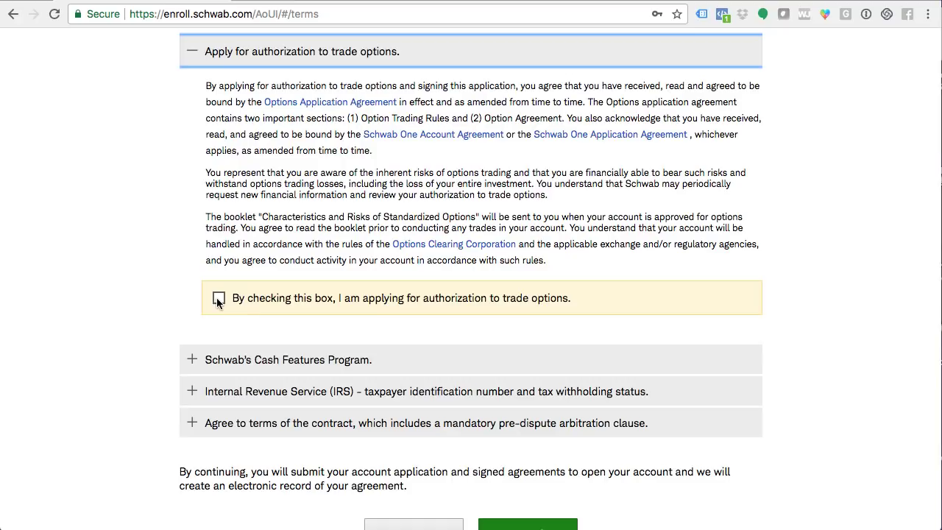
pyautogui.click(218, 298)
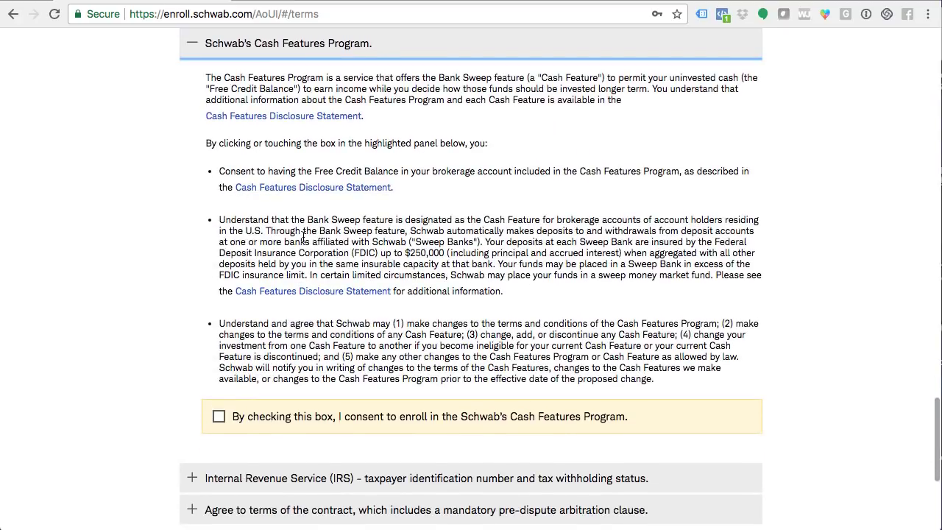
# Step: Check the 'By checking this box, I consent to enroll' box for the Cash Features Program
pyautogui.scroll(-2, 223, 389)
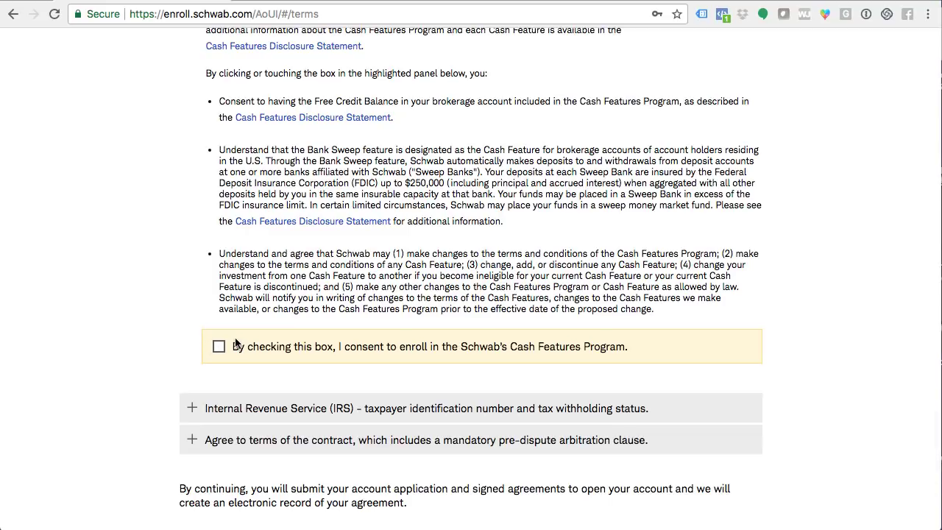
pyautogui.scroll(3, 235, 344)
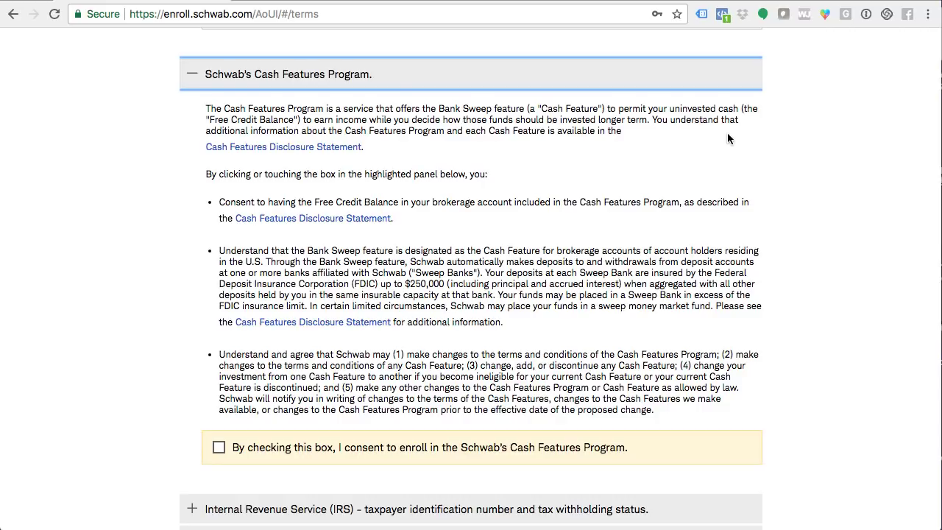
pyautogui.scroll(-1, 301, 142)
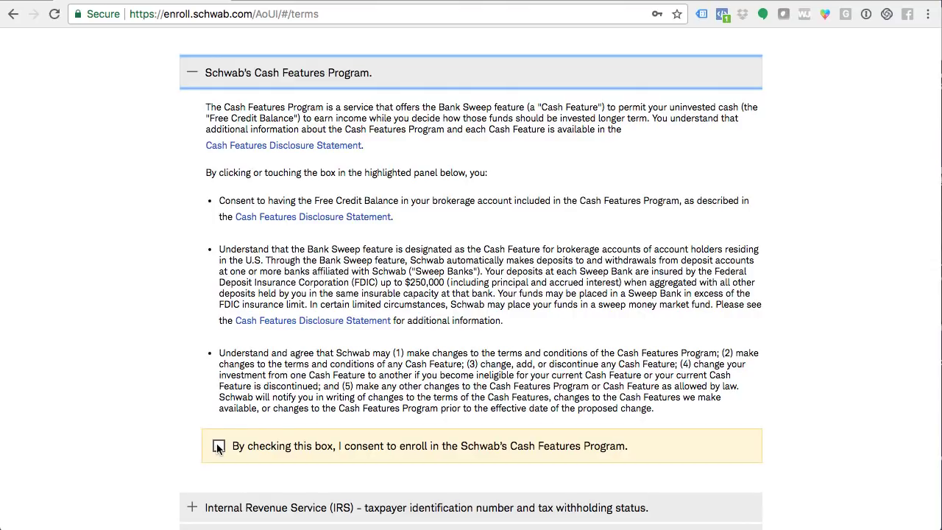
pyautogui.click(219, 447)
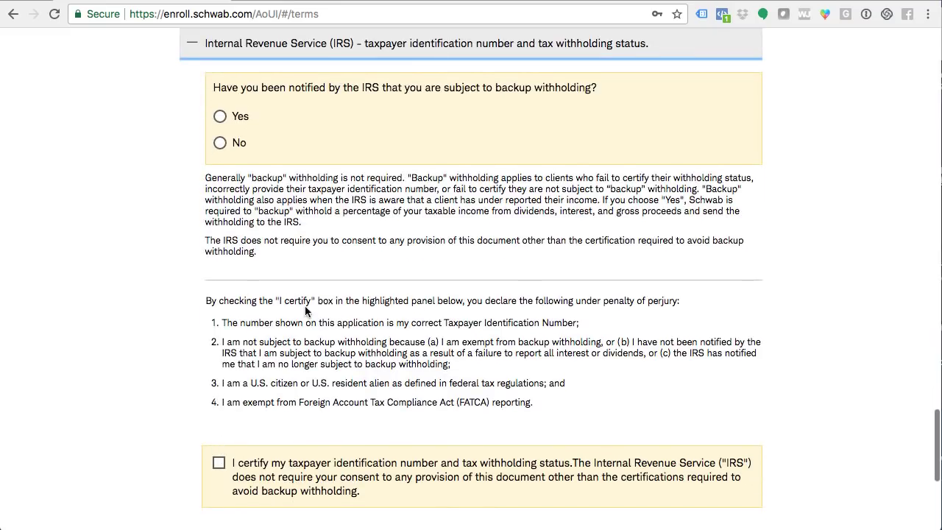
# Step: Answer No to the IRS backup withholding notification question, replacing the initial Yes
pyautogui.scroll(2, 314, 311)
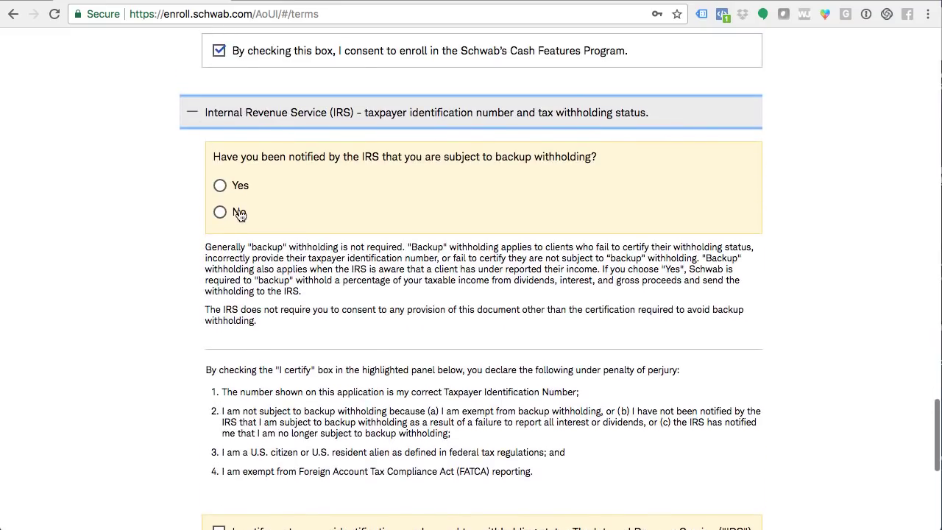
pyautogui.scroll(-2, 138, 210)
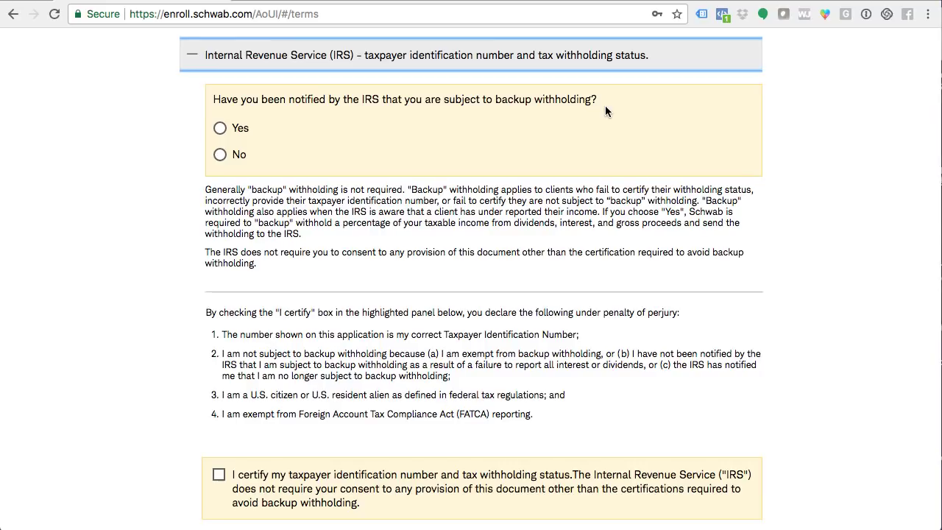
pyautogui.click(219, 128)
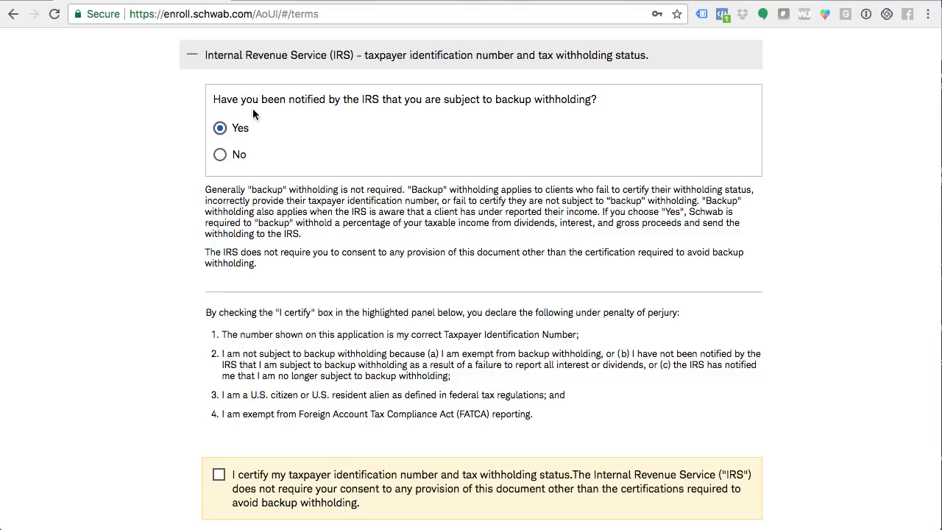
pyautogui.click(221, 154)
pyautogui.scroll(-3, 346, 170)
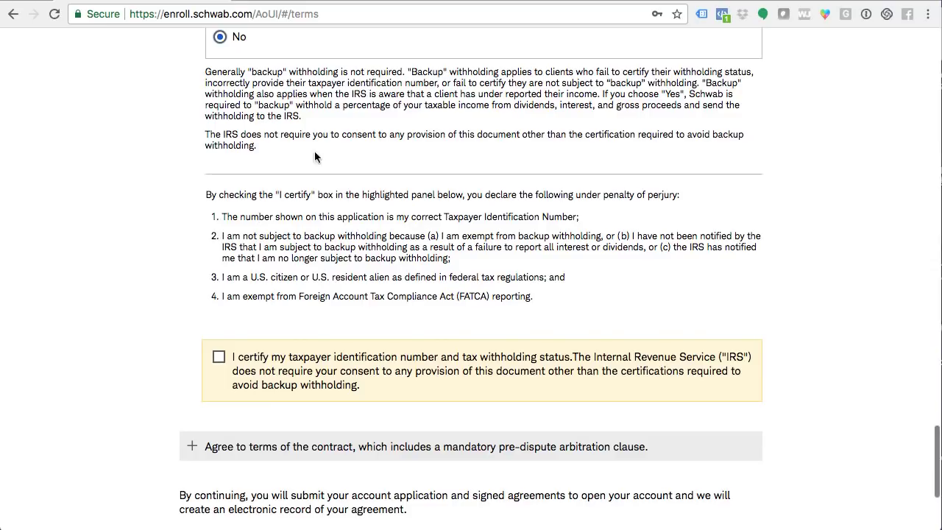
pyautogui.scroll(-1, 254, 195)
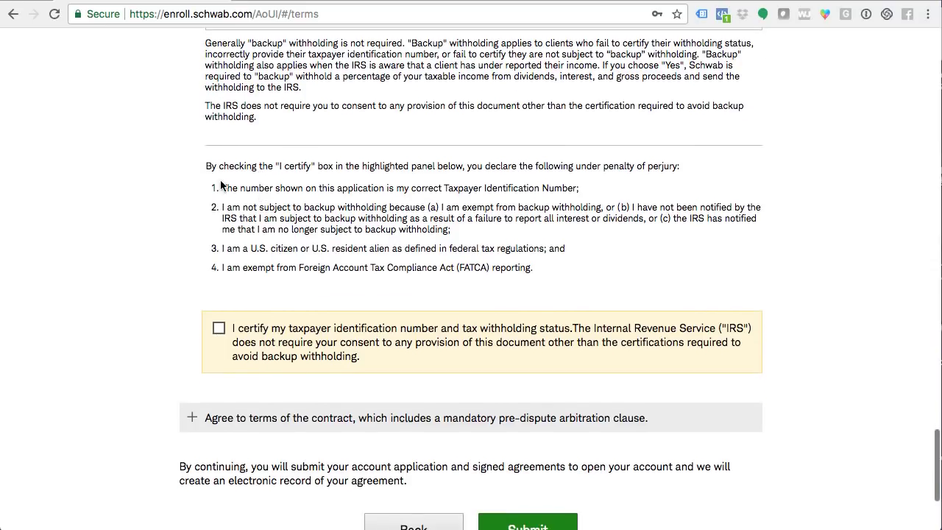
pyautogui.moveTo(206, 166); pyautogui.dragTo(758, 168)
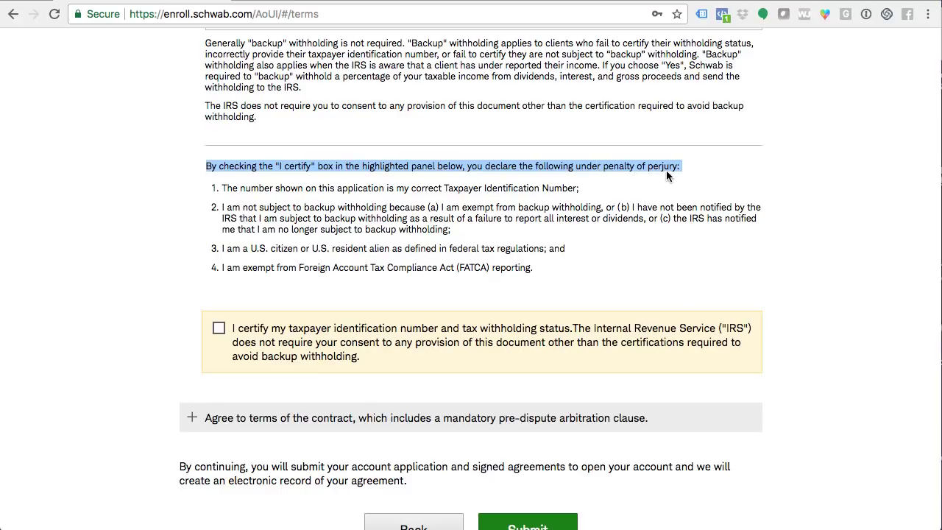
pyautogui.scroll(1, 636, 170)
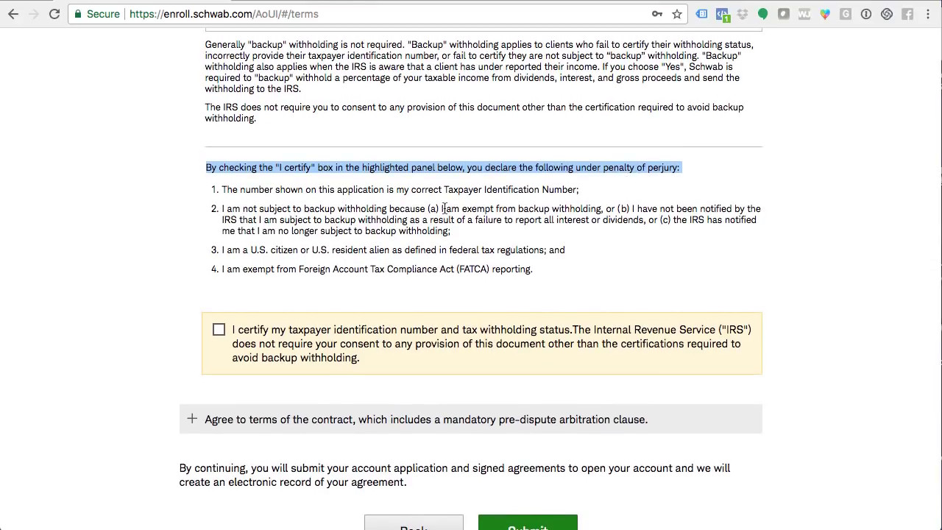
pyautogui.moveTo(223, 190); pyautogui.dragTo(465, 201)
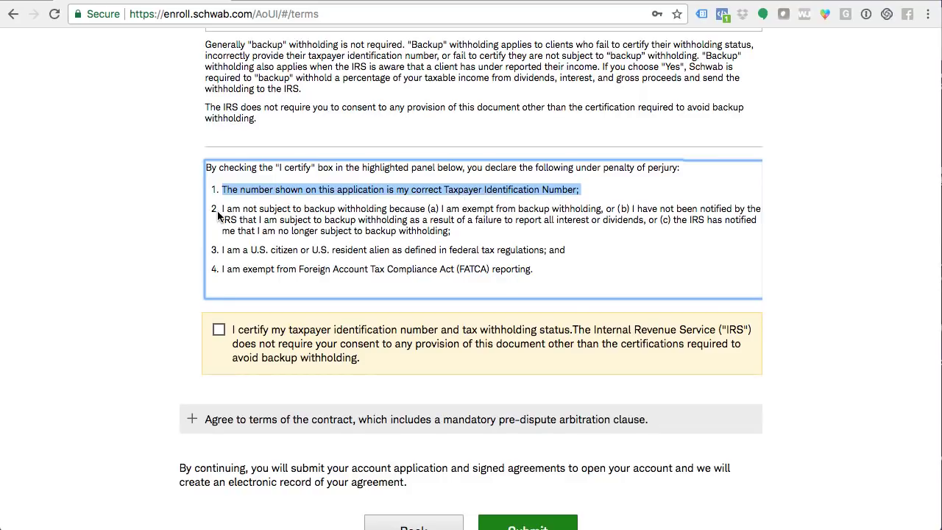
pyautogui.moveTo(221, 210); pyautogui.dragTo(705, 211)
pyautogui.click(218, 250)
pyautogui.moveTo(229, 252); pyautogui.dragTo(568, 251)
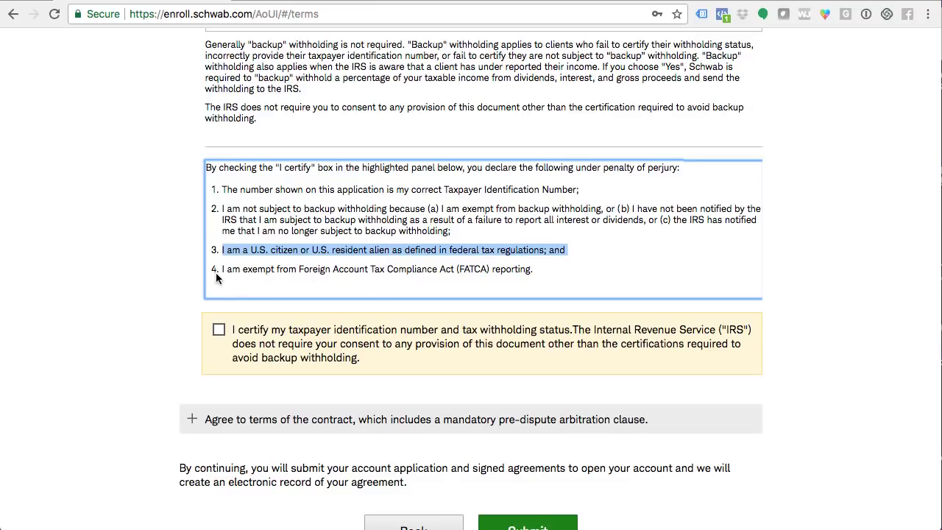
pyautogui.moveTo(217, 273); pyautogui.dragTo(372, 281)
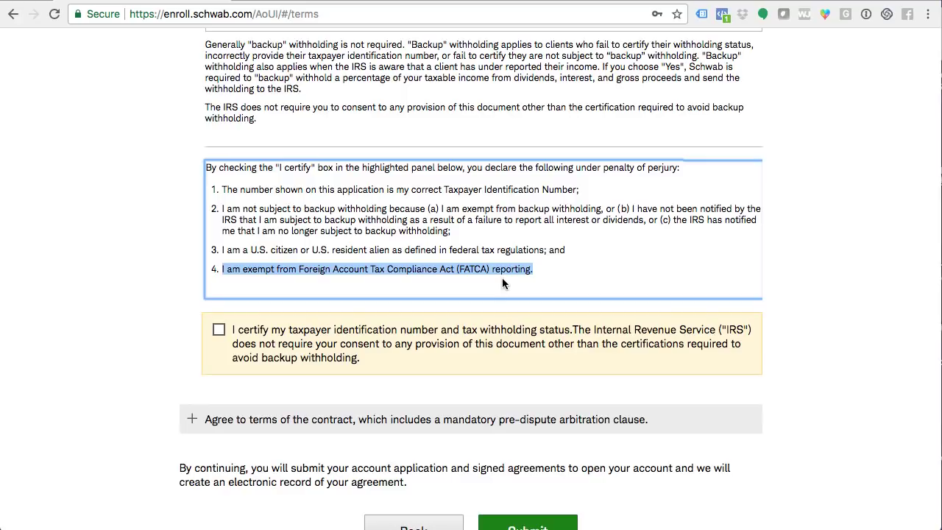
pyautogui.scroll(-4, 457, 283)
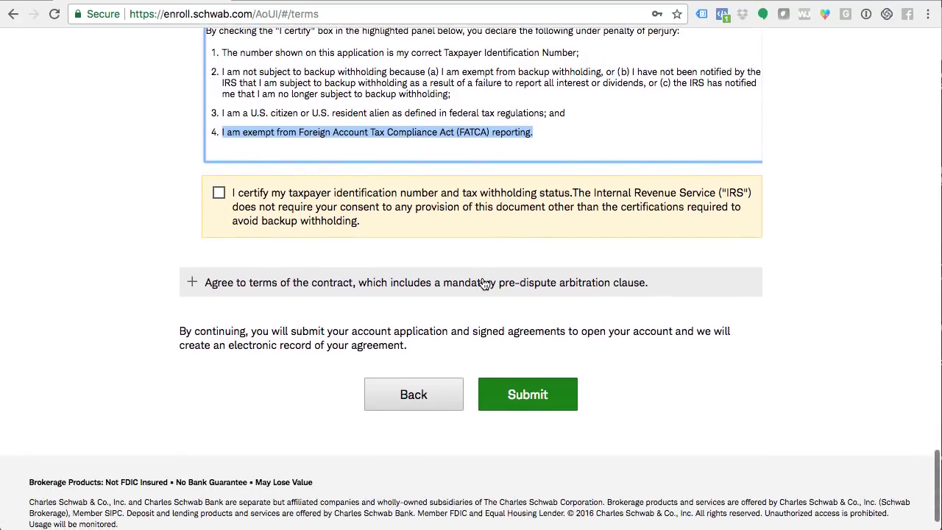
# Step: Certify the taxpayer ID and withholding status under penalty of perjury
pyautogui.click(219, 194)
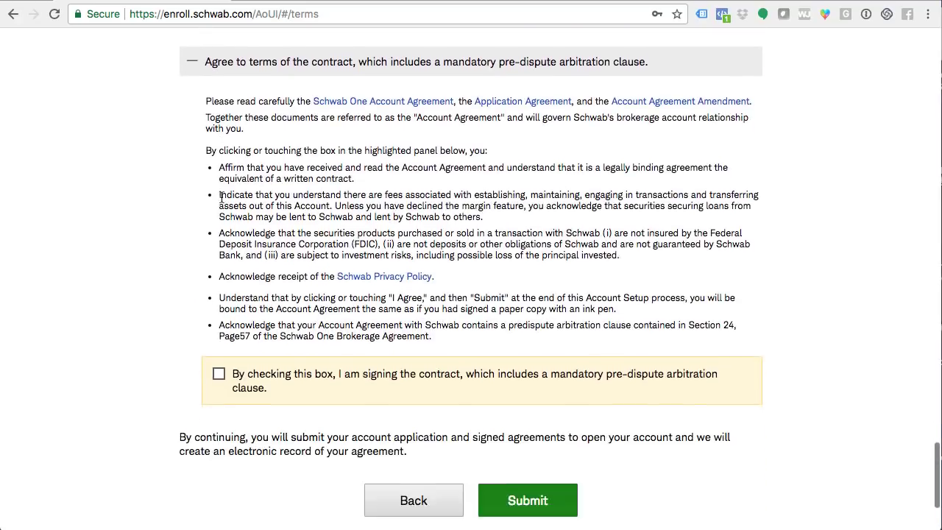
pyautogui.scroll(8, 239, 221)
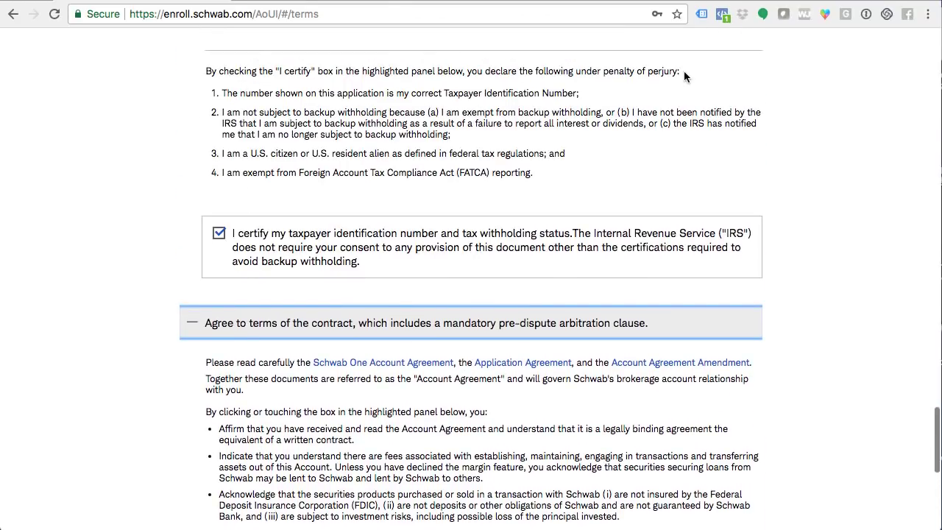
pyautogui.moveTo(688, 72); pyautogui.dragTo(624, 71)
pyautogui.scroll(-5, 309, 254)
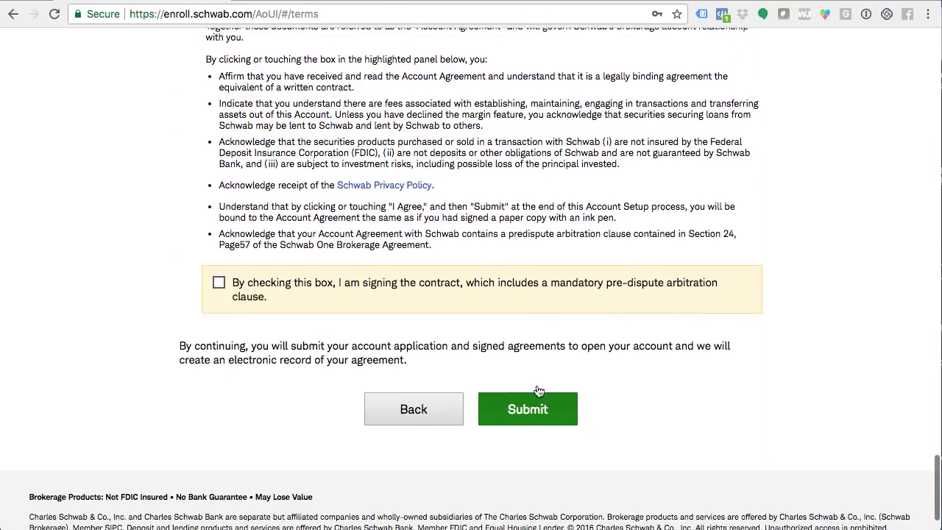
pyautogui.scroll(5, 353, 228)
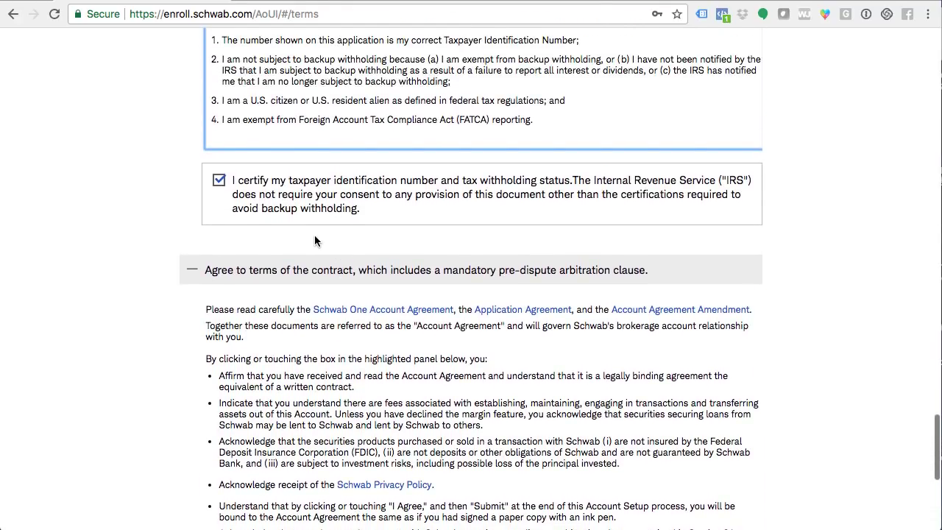
# Step: Sign the contract containing the pre-dispute arbitration clause and return to the page top
pyautogui.scroll(-2, 284, 204)
pyautogui.scroll(-3, 283, 204)
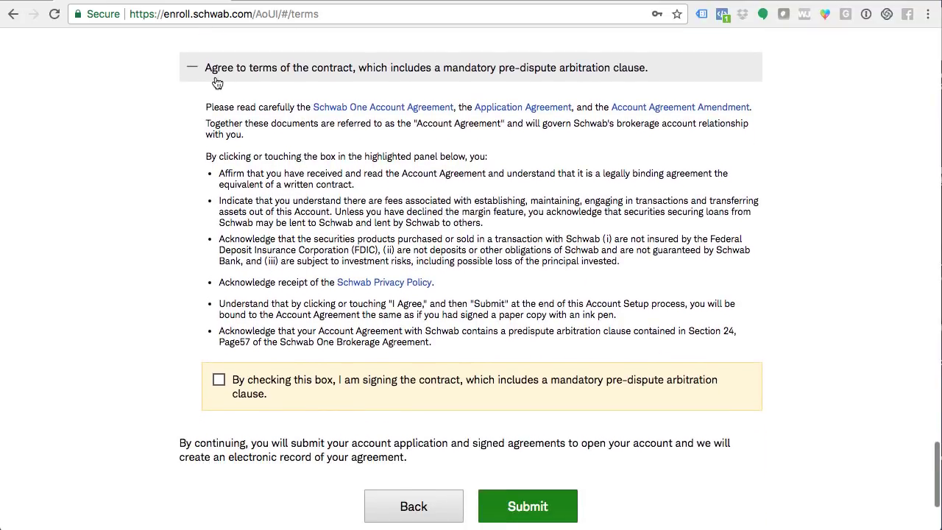
pyautogui.scroll(-2, 532, 103)
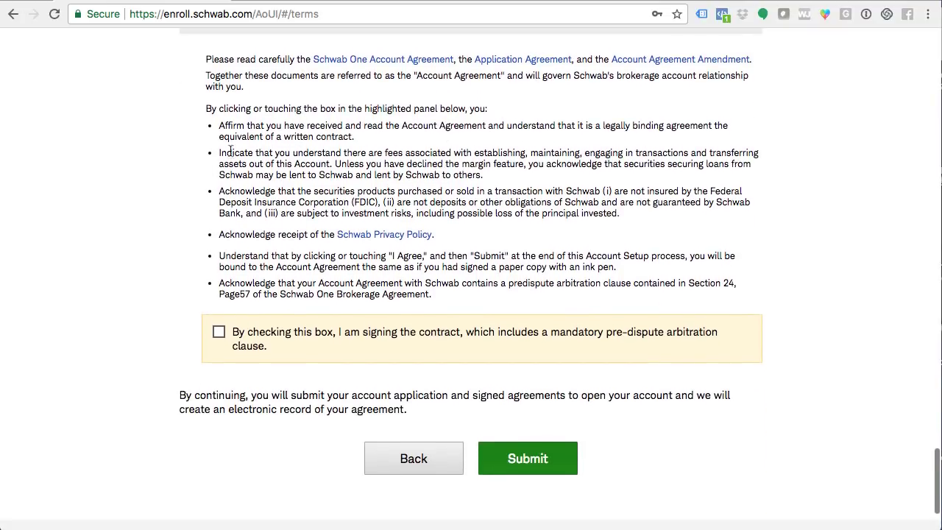
pyautogui.scroll(1, 422, 204)
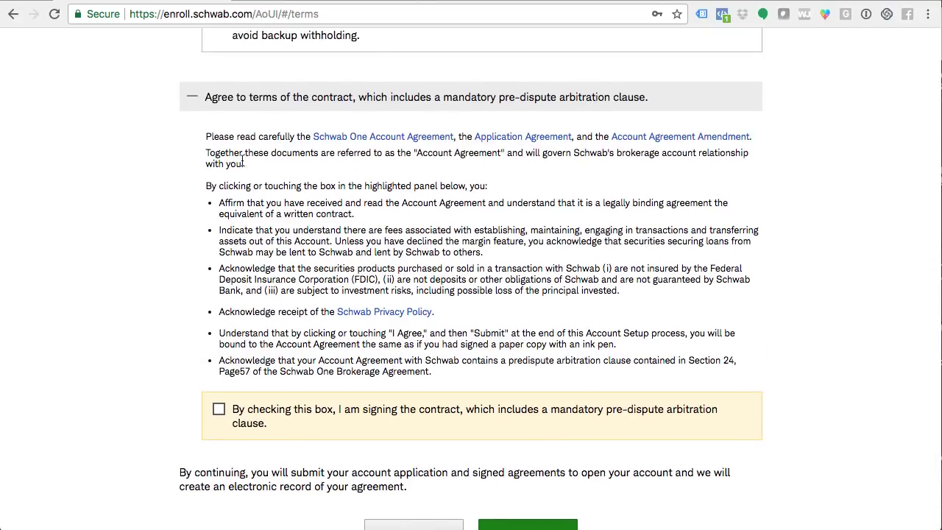
pyautogui.scroll(-1, 334, 264)
pyautogui.click(218, 342)
pyautogui.scroll(-2, 238, 366)
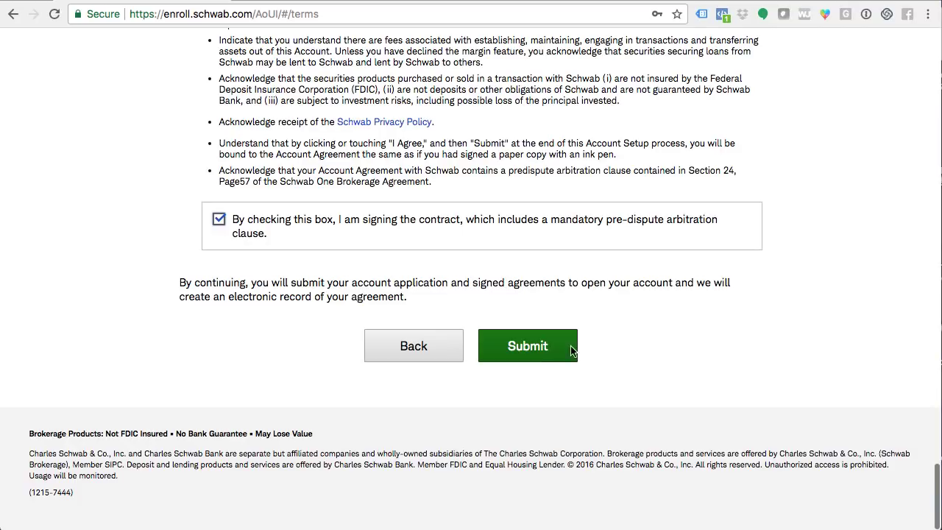
pyautogui.scroll(2, 721, 329)
pyautogui.scroll(20, 721, 329)
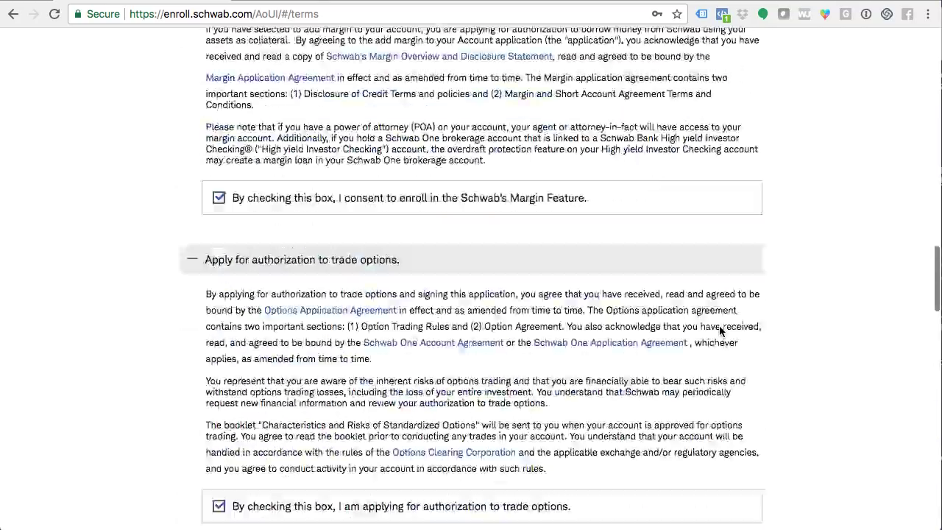